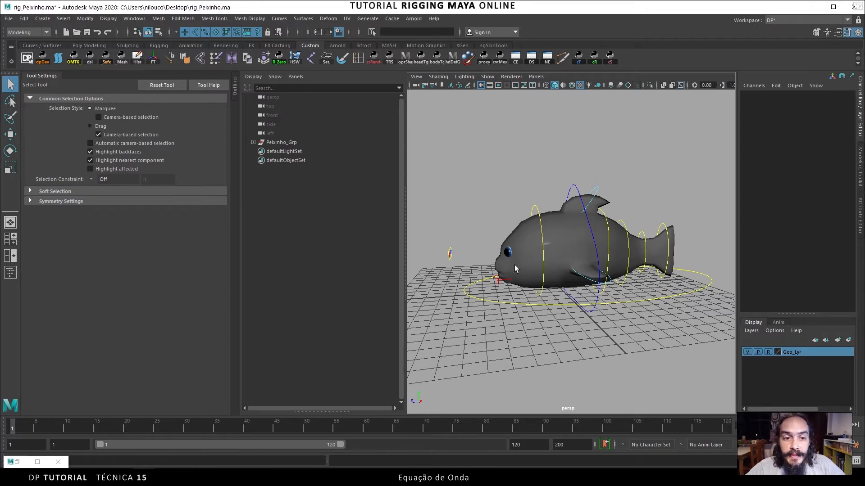
# Play the timeline briefly, return to the first frame, and view the fish rig from above.
pyautogui.keyDown('alt'); pyautogui.moveTo(544, 254); pyautogui.dragTo(586, 239); pyautogui.keyUp('alt')
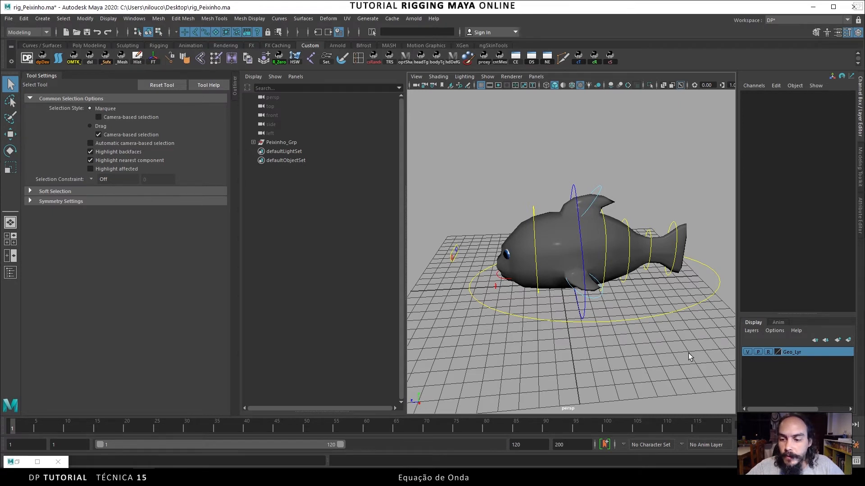
pyautogui.click(822, 426)
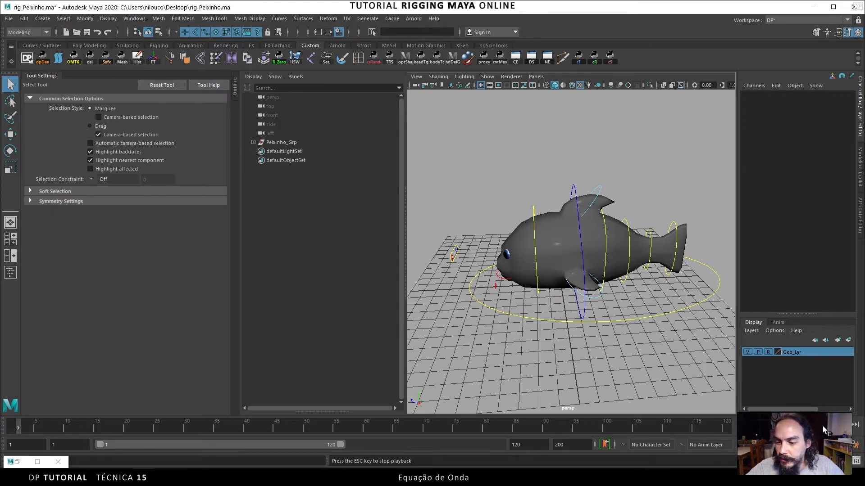
pyautogui.click(823, 426)
pyautogui.click(782, 420)
pyautogui.moveTo(627, 324)
pyautogui.keyDown('alt'); pyautogui.mouseDown()
pyautogui.moveTo(611, 315)
pyautogui.moveTo(641, 329)
pyautogui.mouseUp(); pyautogui.keyUp('alt')
pyautogui.keyDown('alt'); pyautogui.moveTo(650, 258); pyautogui.dragTo(597, 243); pyautogui.keyUp('alt')
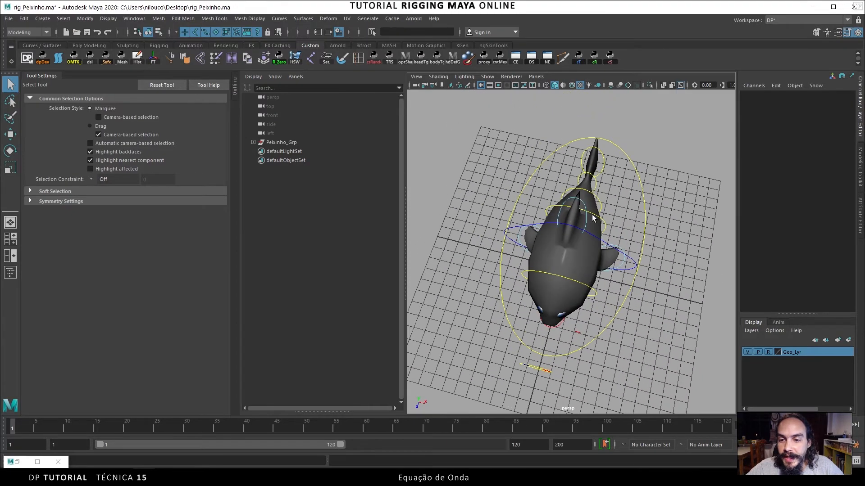
# Try rotating the Tail_1_Ctrl control sideways about its Y axis, and undo that rotation.
pyautogui.click(601, 221)
pyautogui.press('e')
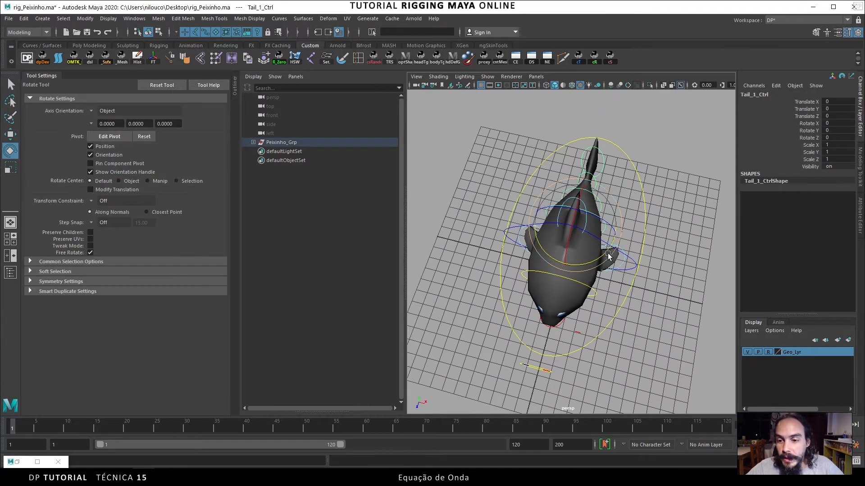
pyautogui.moveTo(607, 255); pyautogui.dragTo(617, 218)
pyautogui.hotkey('ctrl', 'z')
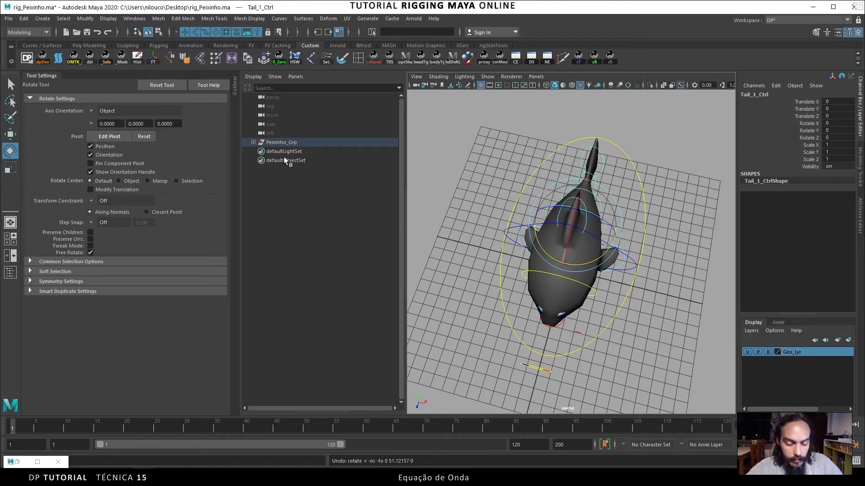
# Reveal the tail hierarchy in the Outliner and select each control in turn from Tail_1_Ctrl to Tail_4_Ctrl.
pyautogui.press('f')
pyautogui.keyDown('shift'); pyautogui.click(291, 223); pyautogui.keyUp('shift')
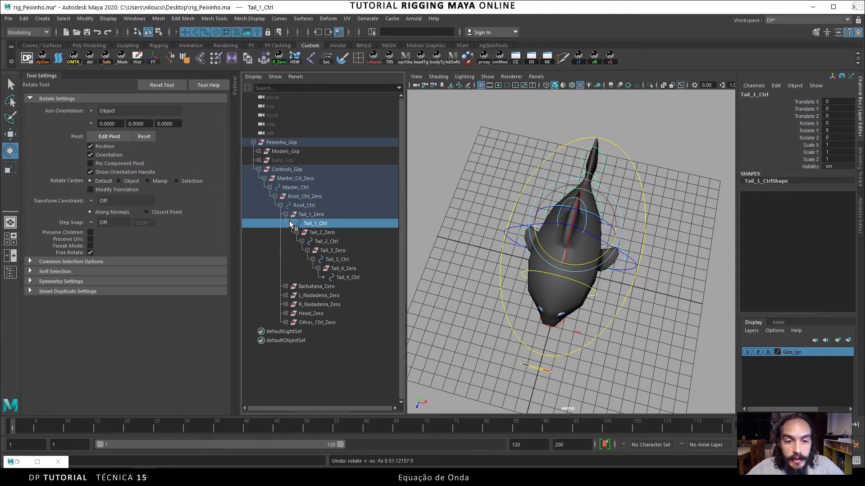
pyautogui.click(326, 241)
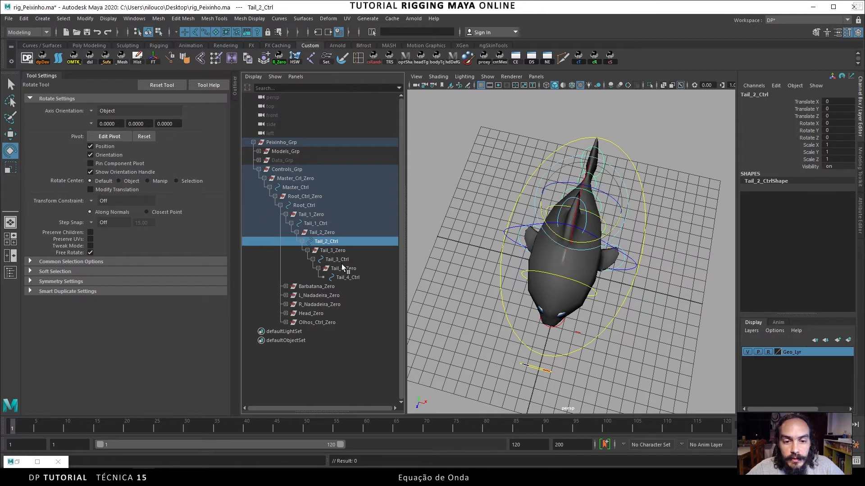
pyautogui.click(336, 259)
pyautogui.click(348, 277)
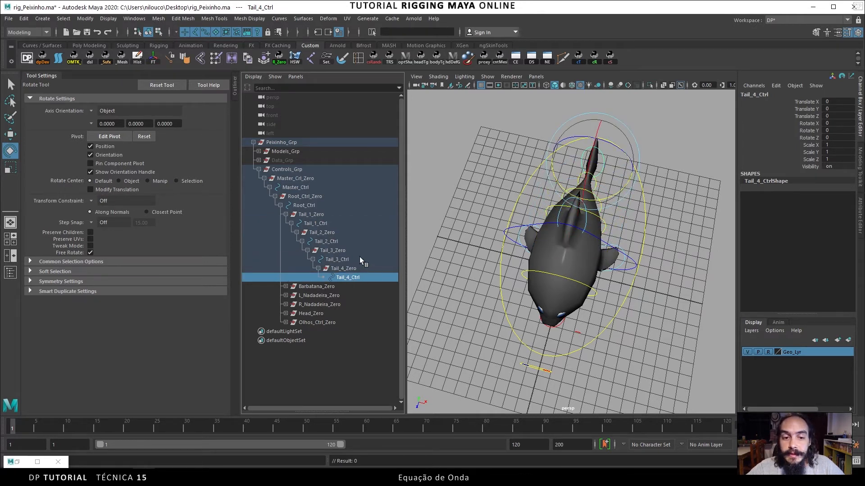
# Go through the tail's zero groups from Tail_4_Zero up the hierarchy and leave Tail_1_Zero selected, viewed from directly above.
pyautogui.click(352, 268)
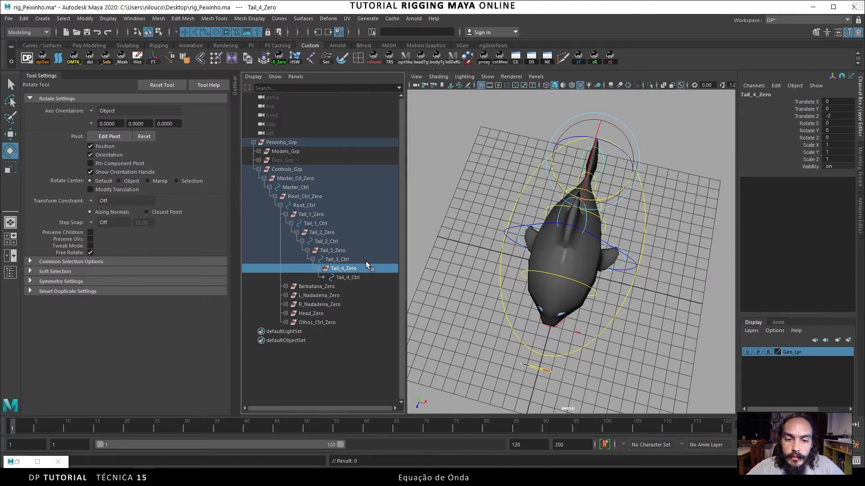
pyautogui.click(343, 251)
pyautogui.click(324, 232)
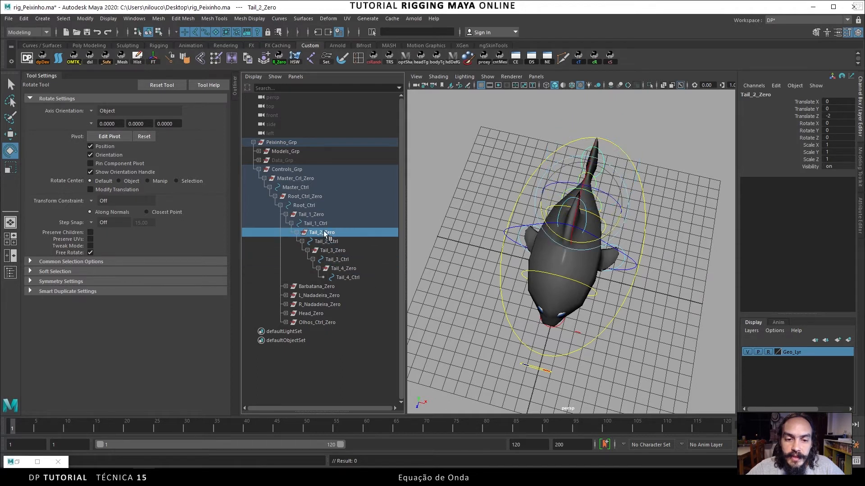
pyautogui.click(317, 214)
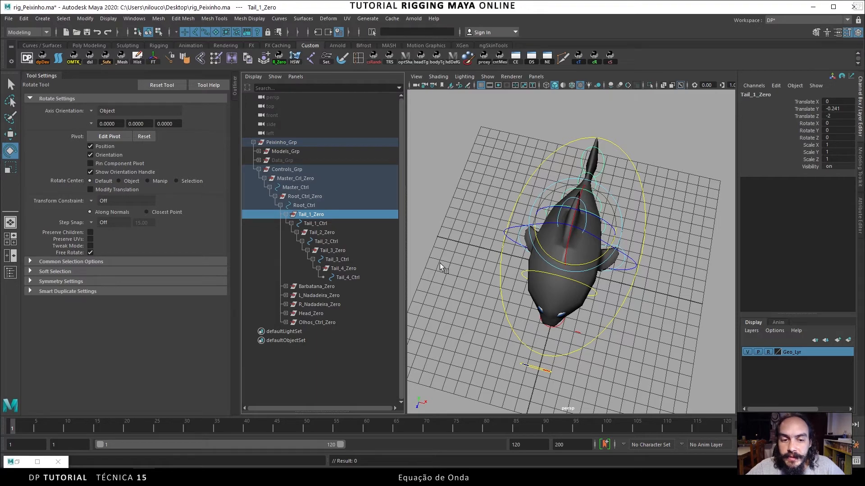
pyautogui.moveTo(601, 284)
pyautogui.keyDown('alt'); pyautogui.mouseDown()
pyautogui.moveTo(583, 271)
pyautogui.moveTo(607, 293)
pyautogui.mouseUp(); pyautogui.keyUp('alt')
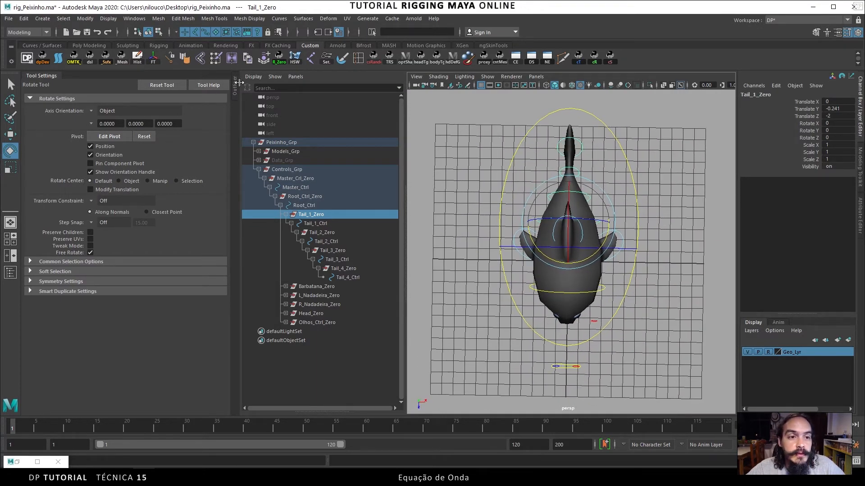
# Open the Expression Editor and name the new expression WaveEq_Exp.
pyautogui.click(133, 21)
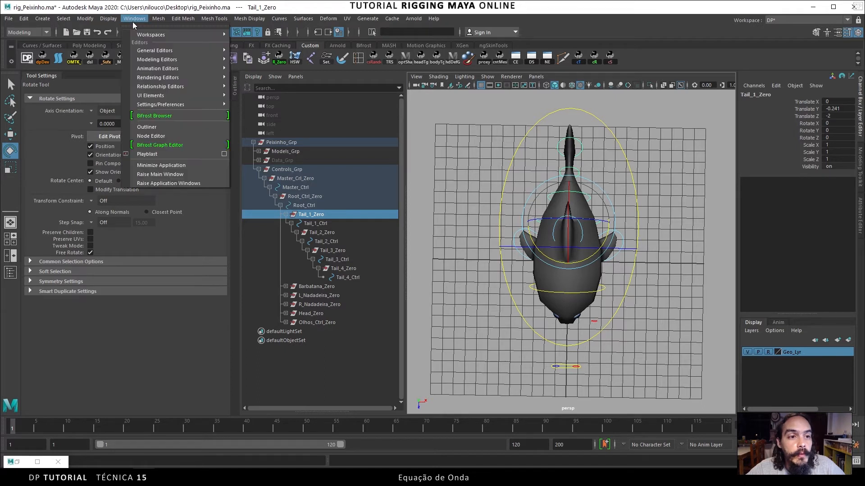
pyautogui.moveTo(151, 70)
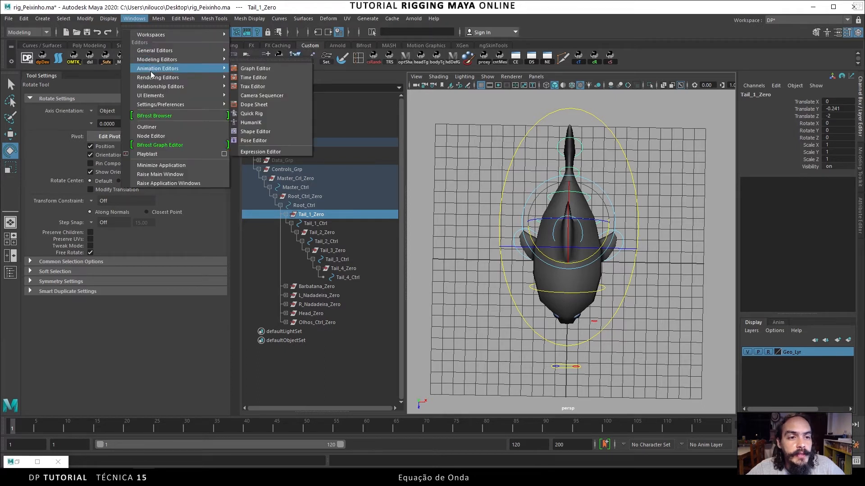
pyautogui.click(255, 152)
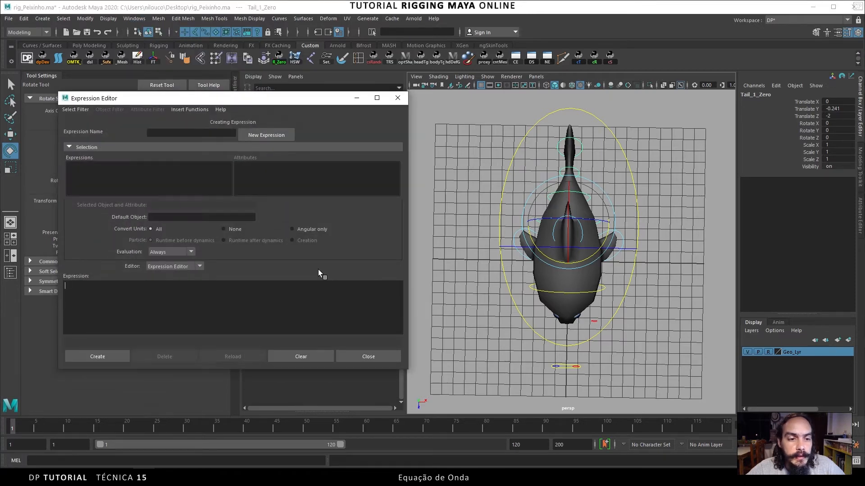
pyautogui.click(82, 111)
pyautogui.click(124, 119)
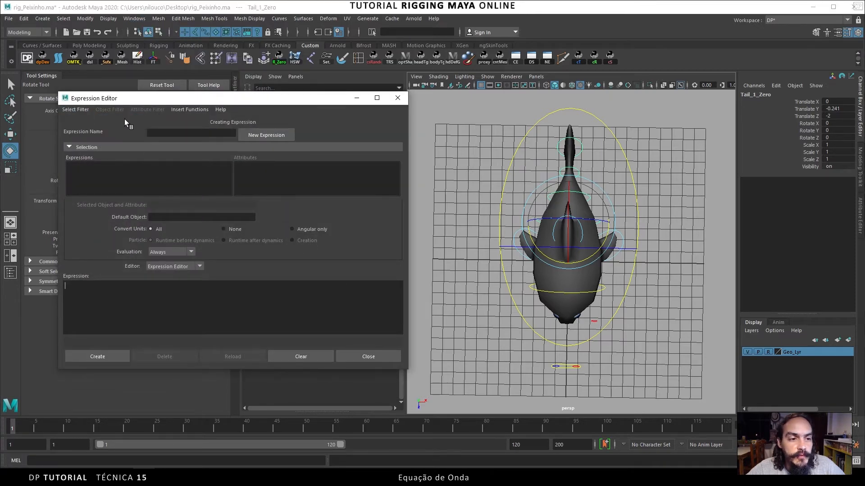
pyautogui.click(166, 134)
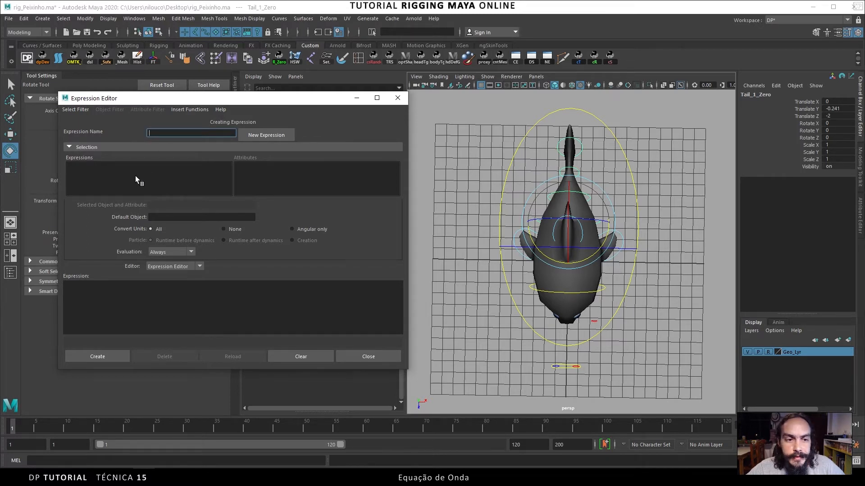
pyautogui.moveTo(194, 93)
pyautogui.mouseDown()
pyautogui.moveTo(194, 61)
pyautogui.moveTo(190, 85)
pyautogui.mouseUp()
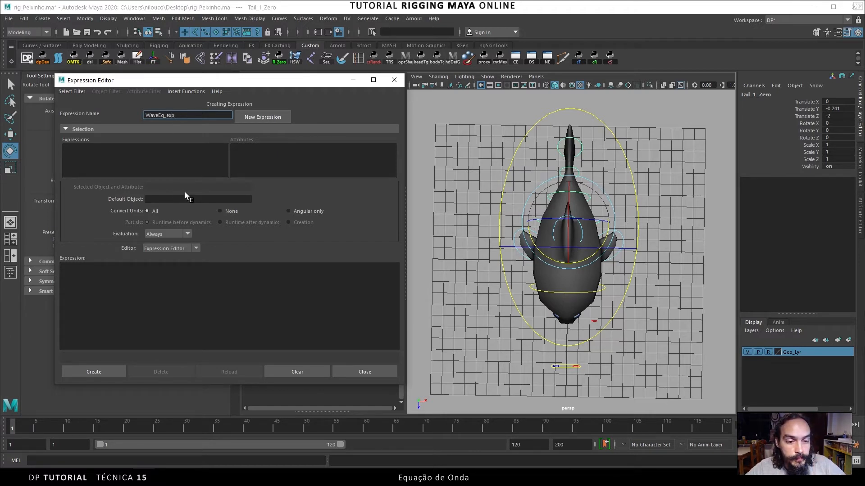
pyautogui.press('Left')
pyautogui.press('Left')
pyautogui.write('E')
pyautogui.click(175, 278)
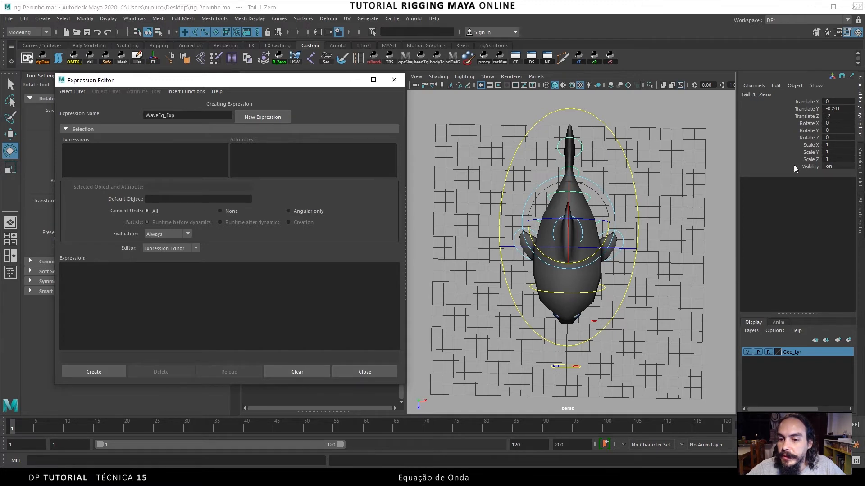
# Test-rotate Tail_1_Zero about Y and create the expression "Tail_1_Zero.rotateY = 10;".
pyautogui.moveTo(609, 237); pyautogui.dragTo(610, 209)
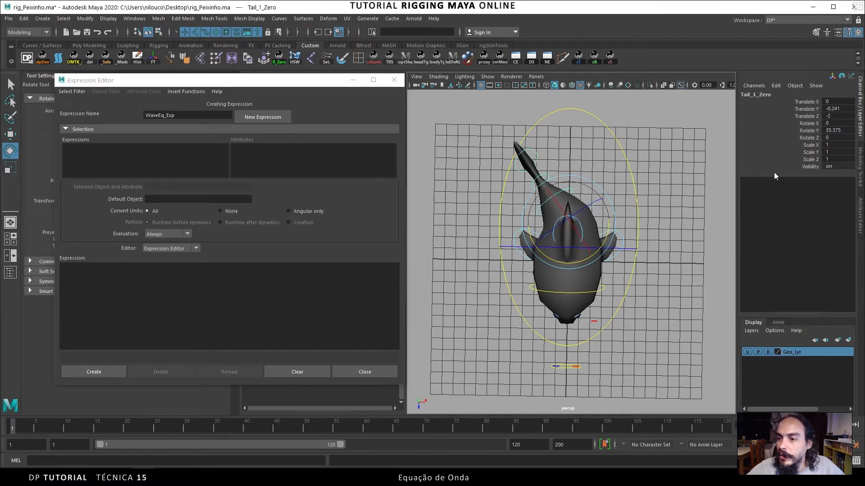
pyautogui.click(128, 278)
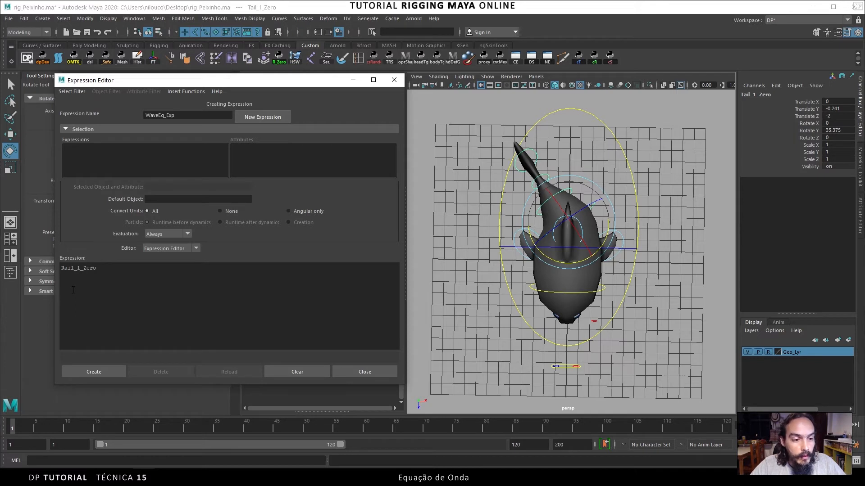
pyautogui.press('Home')
pyautogui.press('Delete')
pyautogui.write('T')
pyautogui.press('End')
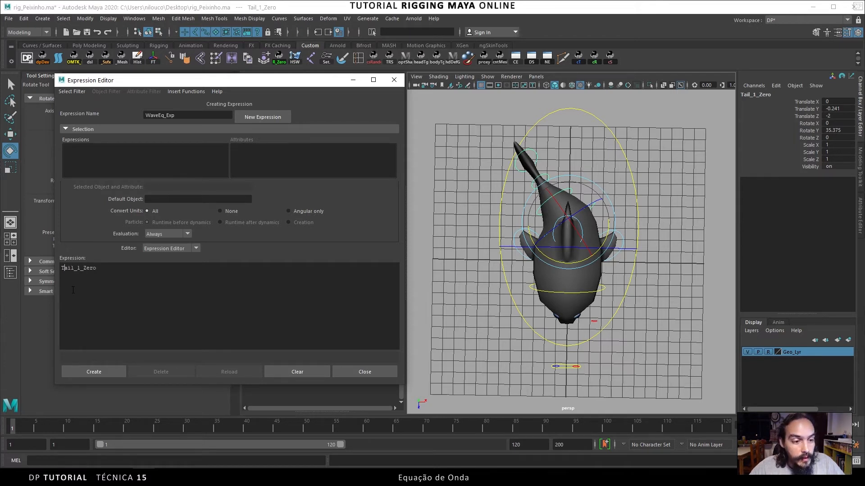
pyautogui.write('.raotateY = ')
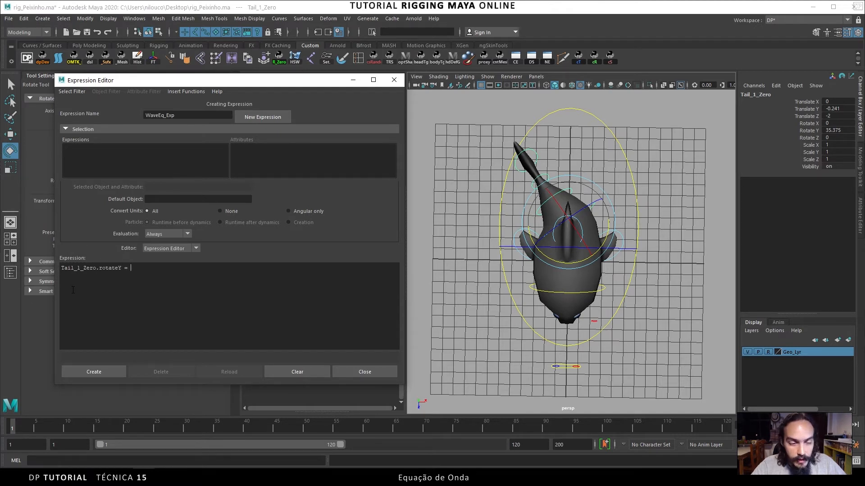
pyautogui.write('10;')
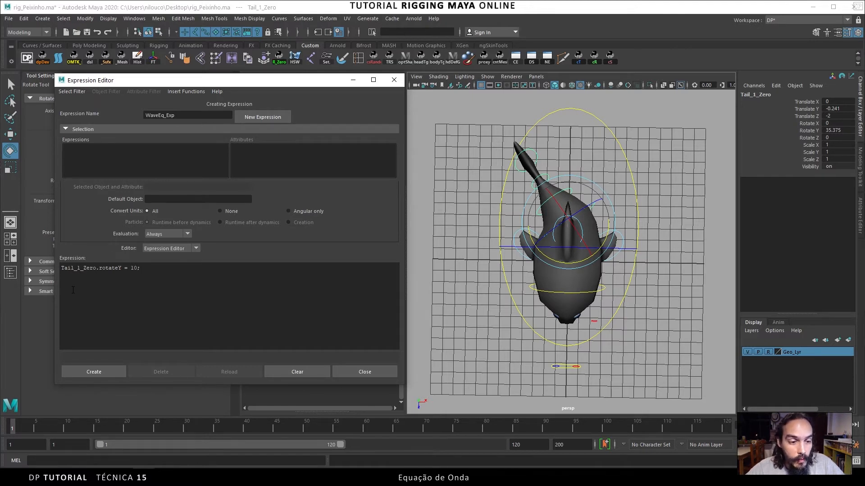
pyautogui.click(98, 369)
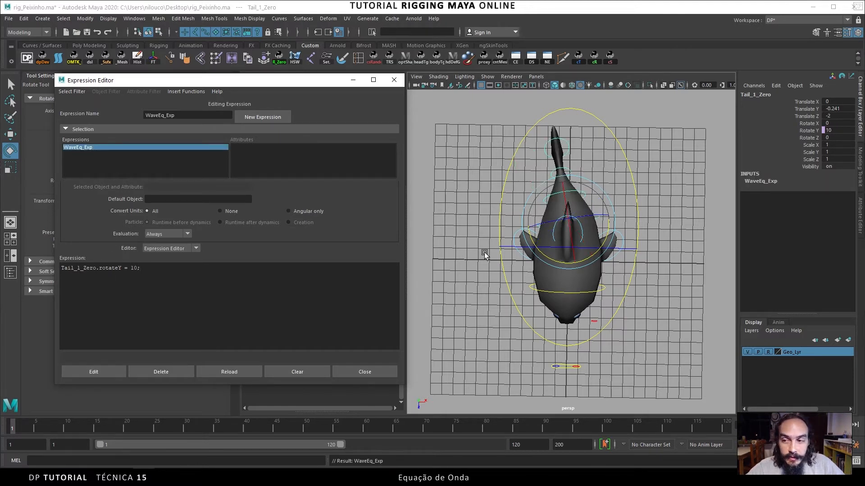
# Play the timeline to check the tail under the constant expression and return to the first frame.
pyautogui.click(823, 423)
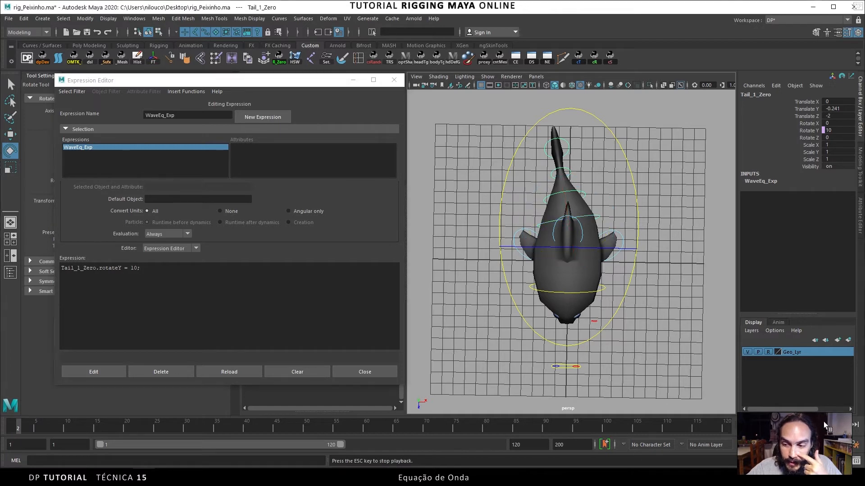
pyautogui.press('Escape')
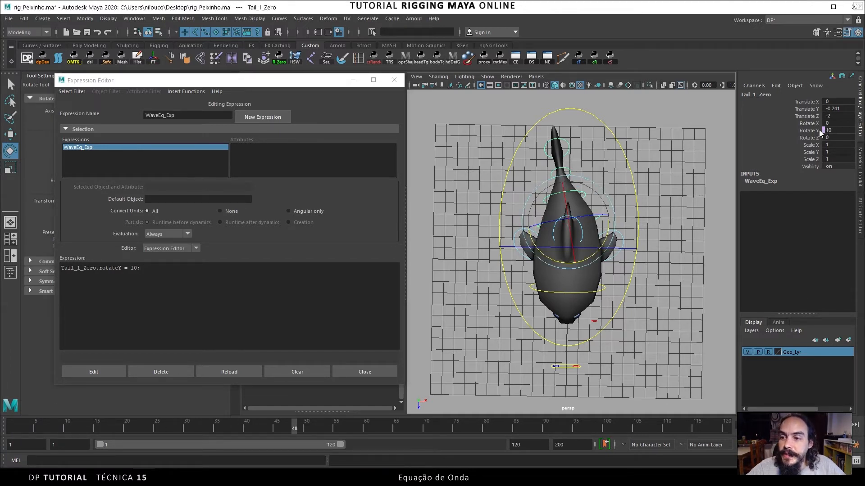
pyautogui.click(781, 426)
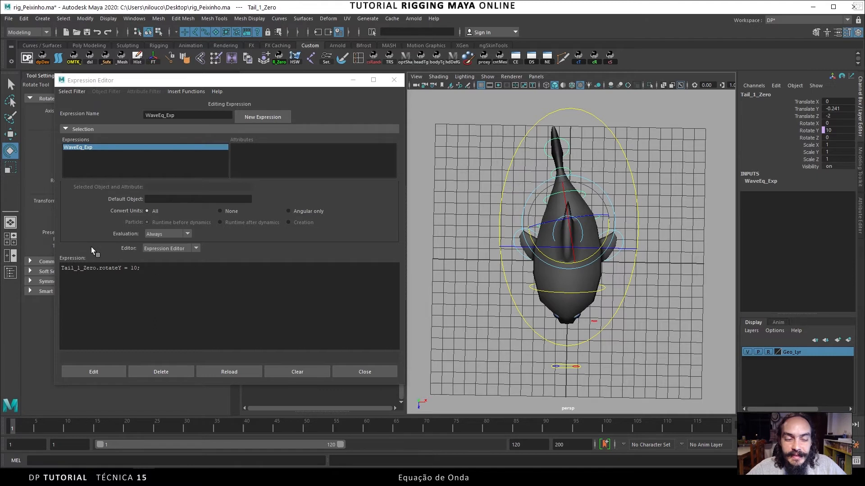
# Enlarge the expression text and update the expression to "Tail_1_Zero.rotateY = time;".
pyautogui.keyDown('ctrl'); pyautogui.scroll(2, 135, 279); pyautogui.keyUp('ctrl')
pyautogui.keyDown('ctrl'); pyautogui.scroll(1, 143, 282); pyautogui.keyUp('ctrl')
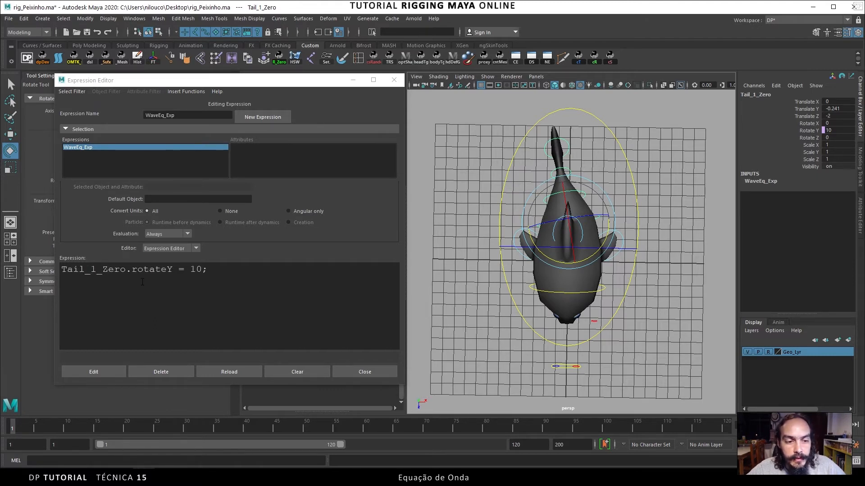
pyautogui.keyDown('ctrl'); pyautogui.scroll(-1, 142, 282); pyautogui.keyUp('ctrl')
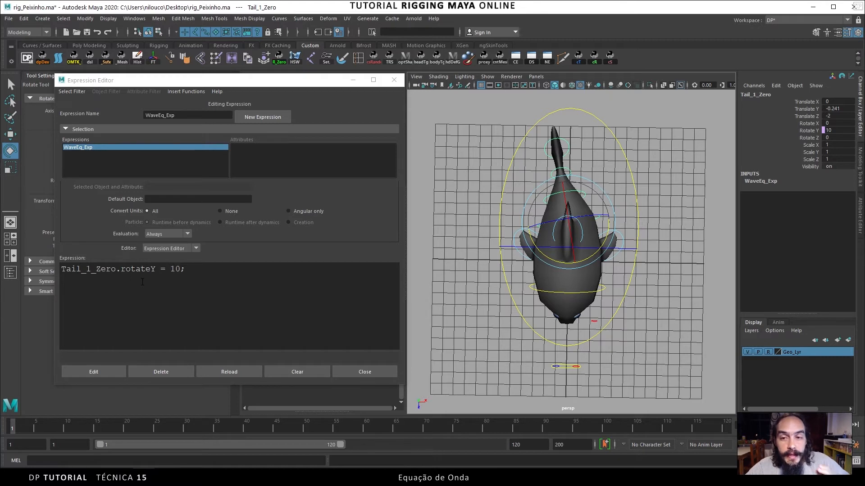
pyautogui.doubleClick(174, 269)
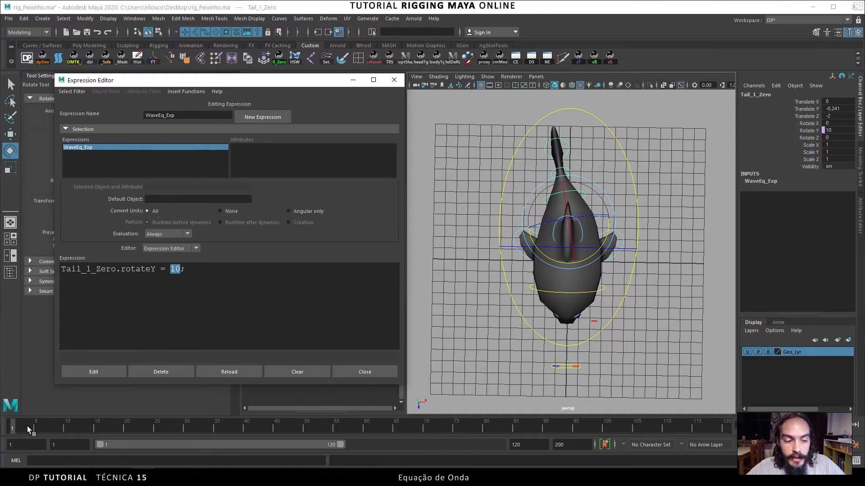
pyautogui.write('time')
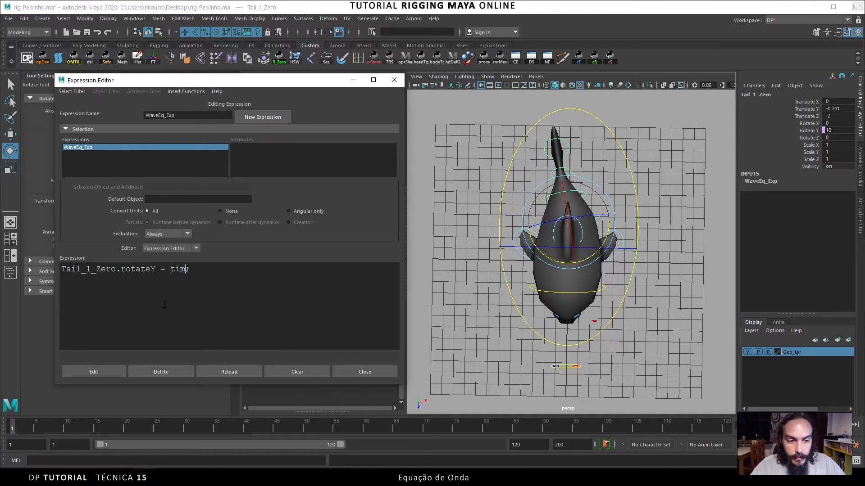
pyautogui.click(104, 370)
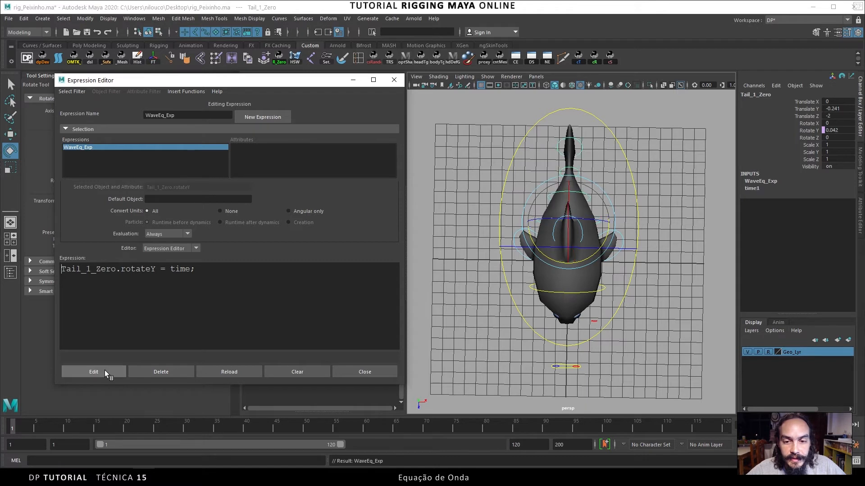
# Play and scrub the timeline to check the time-driven tail rotation, and return to the first frame.
pyautogui.click(822, 424)
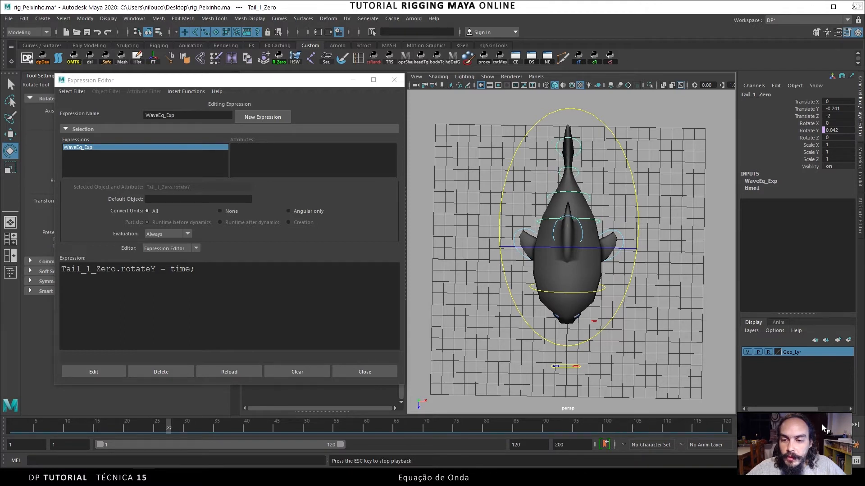
pyautogui.press('Escape')
pyautogui.moveTo(517, 424); pyautogui.dragTo(141, 392)
pyautogui.click(783, 426)
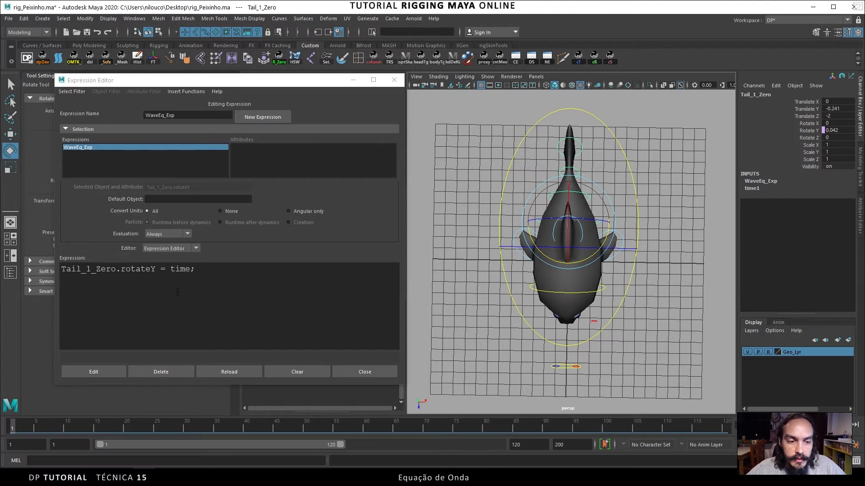
# Multiply time by 10 in WaveEq_Exp and update the expression to "Tail_1_Zero.rotateY = 10*time;".
pyautogui.click(169, 269)
pyautogui.write('10')
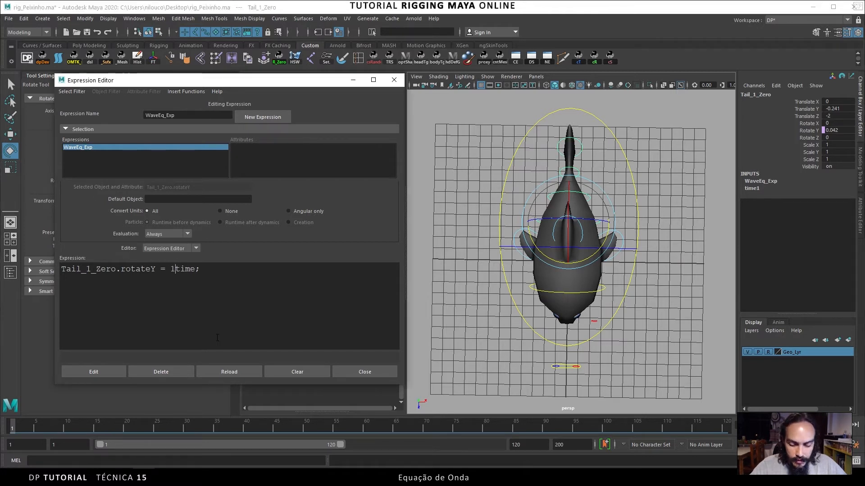
pyautogui.write('*')
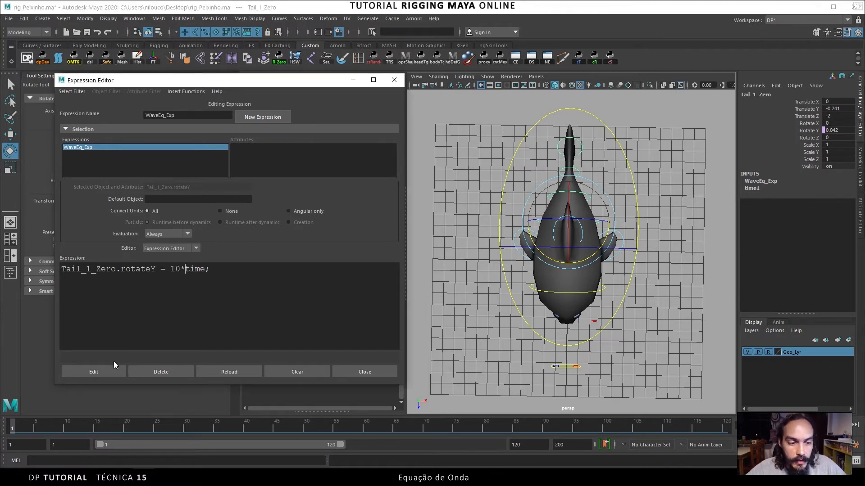
pyautogui.click(100, 369)
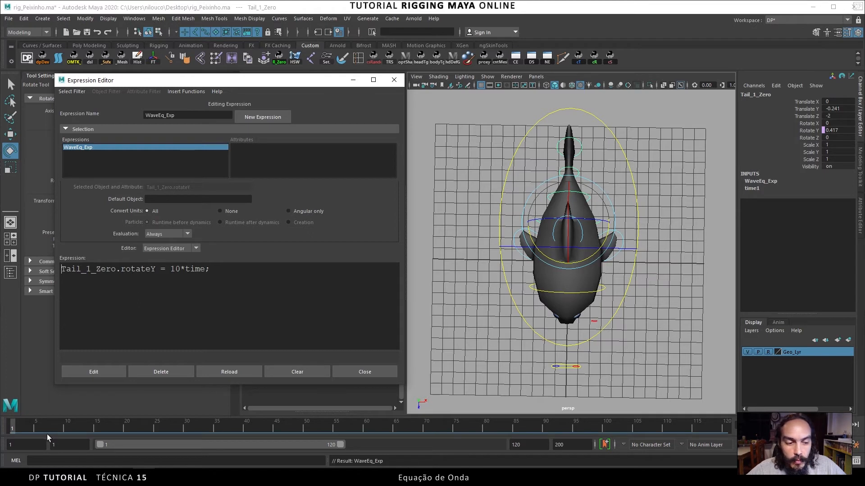
# Scrub and play the timeline to check the tail rotation driven by 10*time, and return to the first frame.
pyautogui.moveTo(25, 424); pyautogui.dragTo(151, 428)
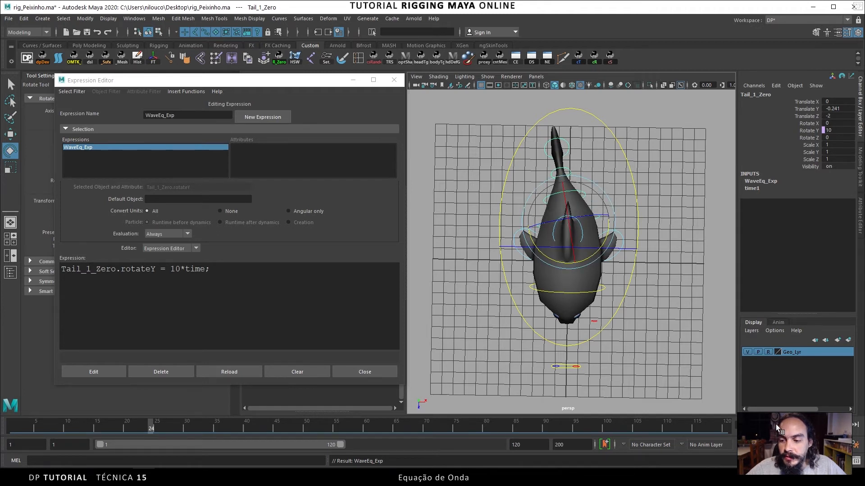
pyautogui.click(824, 424)
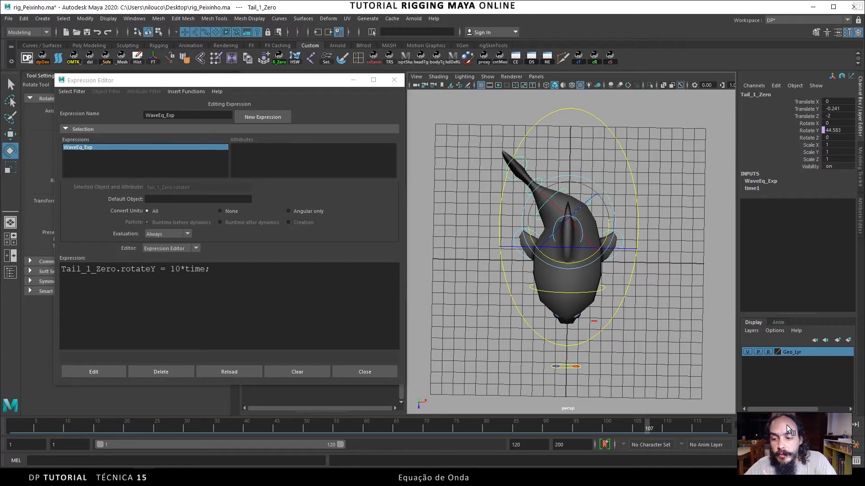
pyautogui.click(787, 425)
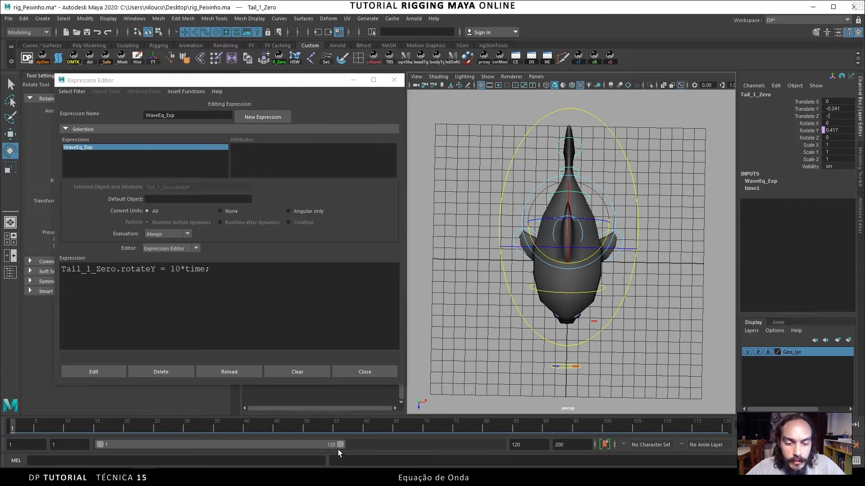
# Switch to the Ondas folder, view the wave diagram 00_Onda.jpg, close it and return to Maya's Expression Editor.
pyautogui.hotkey('alt', 'Tab')
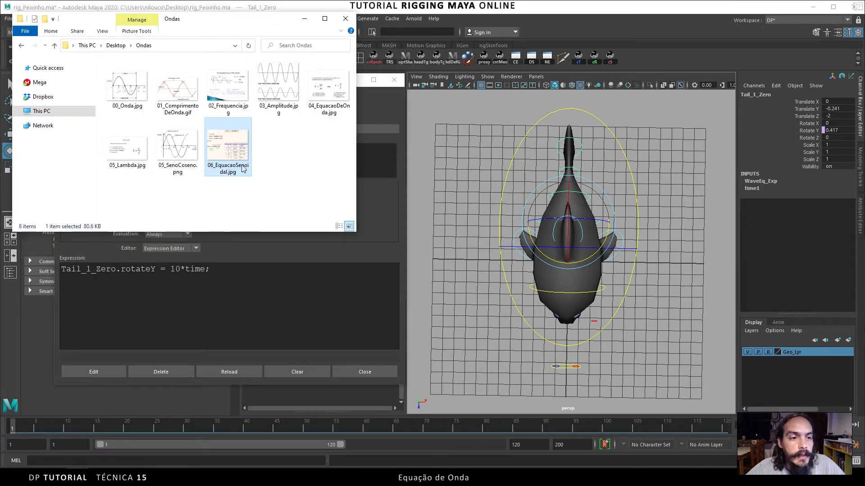
pyautogui.doubleClick(125, 86)
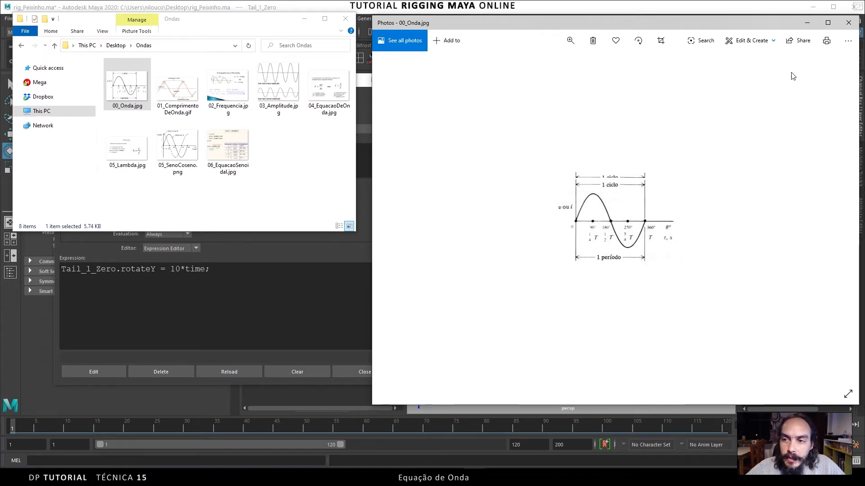
pyautogui.click(847, 24)
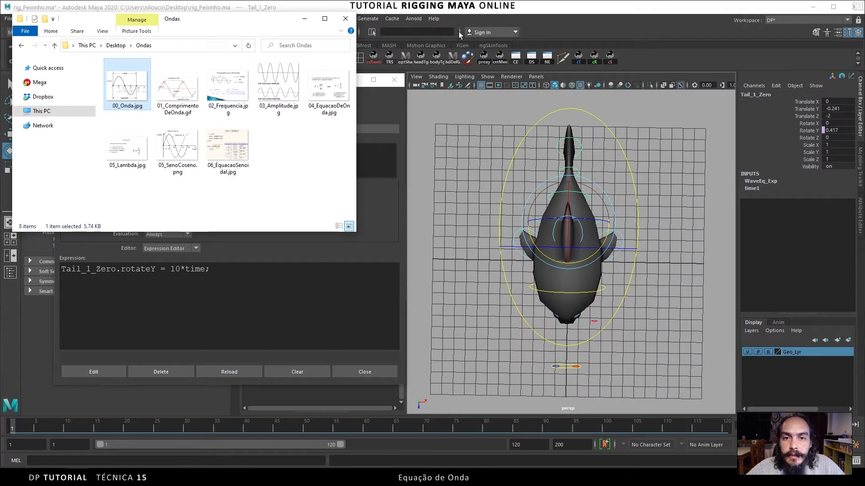
pyautogui.click(350, 285)
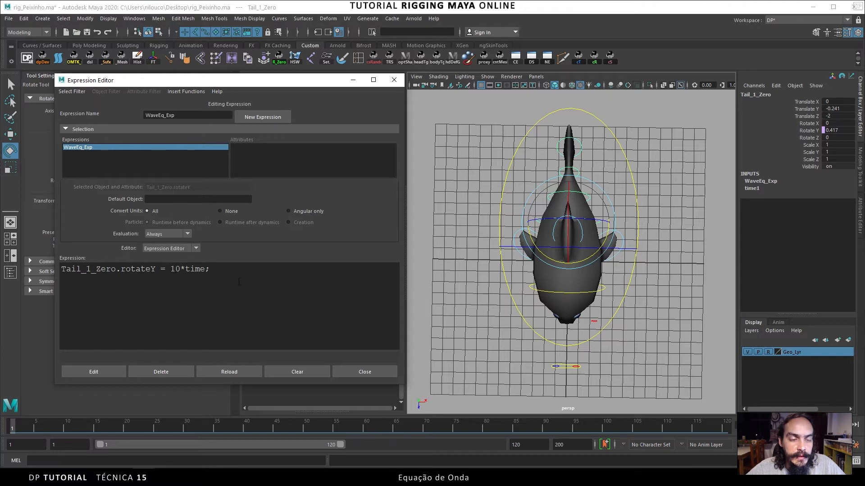
# Insert the sin() math function around 10*time, update the expression to "Tail_1_Zero.rotateY = sin(10*time);" and play the timeline.
pyautogui.click(187, 90)
pyautogui.moveTo(188, 101)
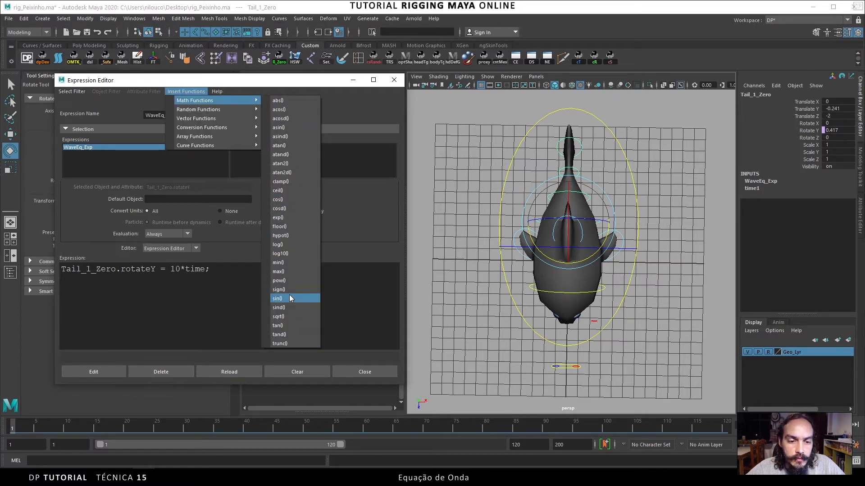
pyautogui.click(284, 298)
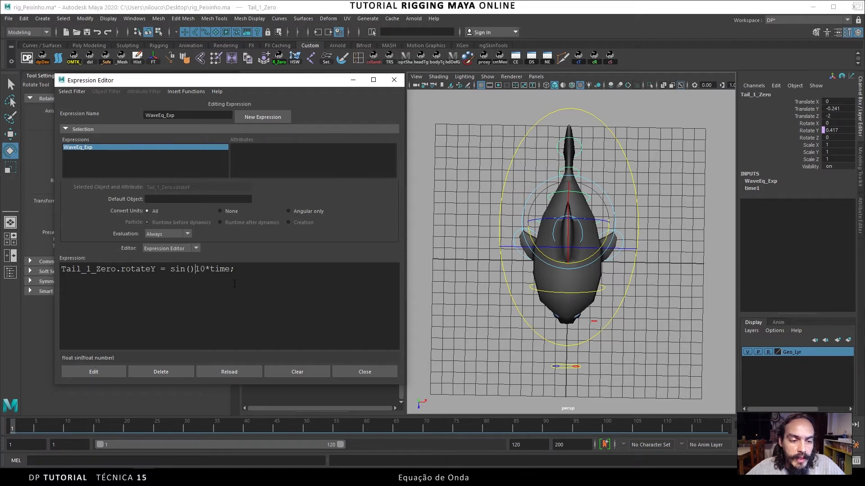
pyautogui.press('BackSpace')
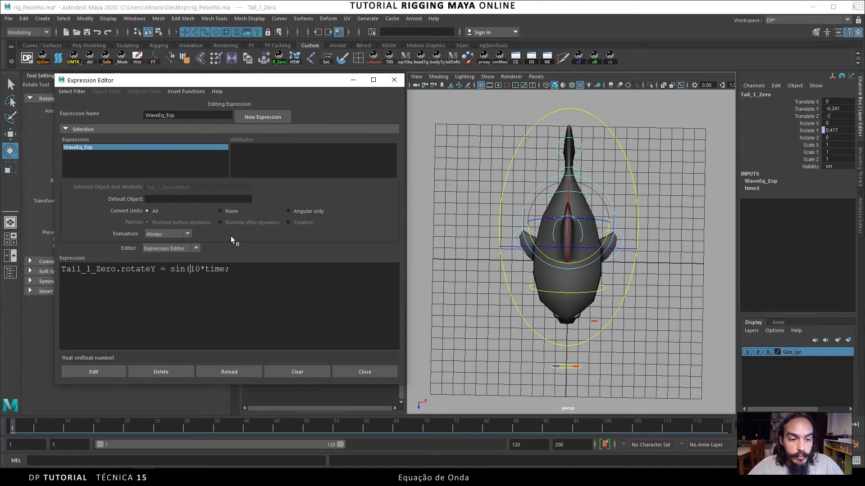
pyautogui.hotkey('shift', 'Right')
pyautogui.hotkey('shift', 'Right')
pyautogui.hotkey('shift', 'Right')
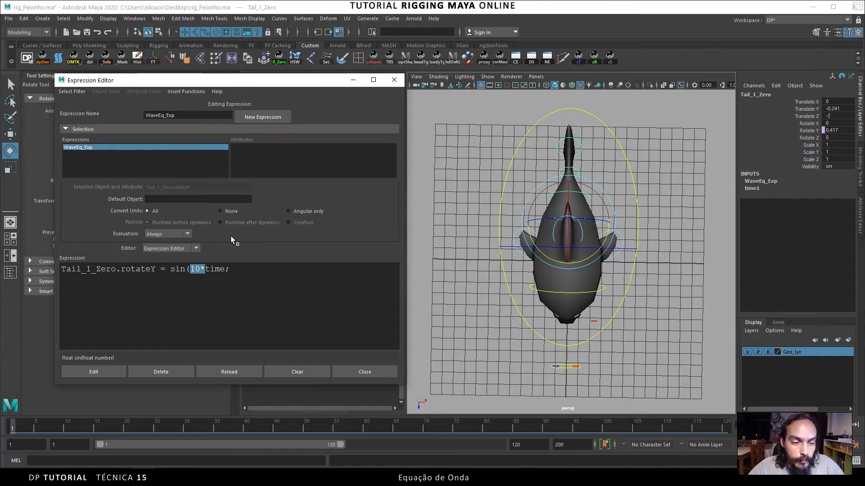
pyautogui.press('End')
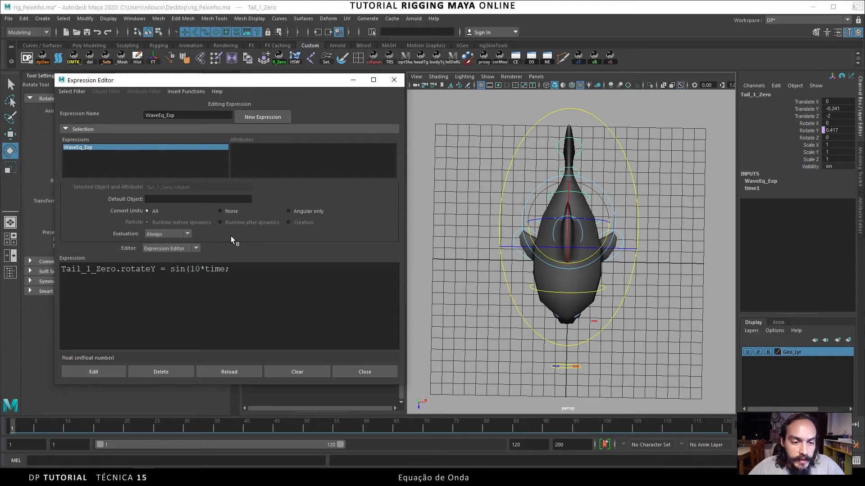
pyautogui.press('Left')
pyautogui.write(')')
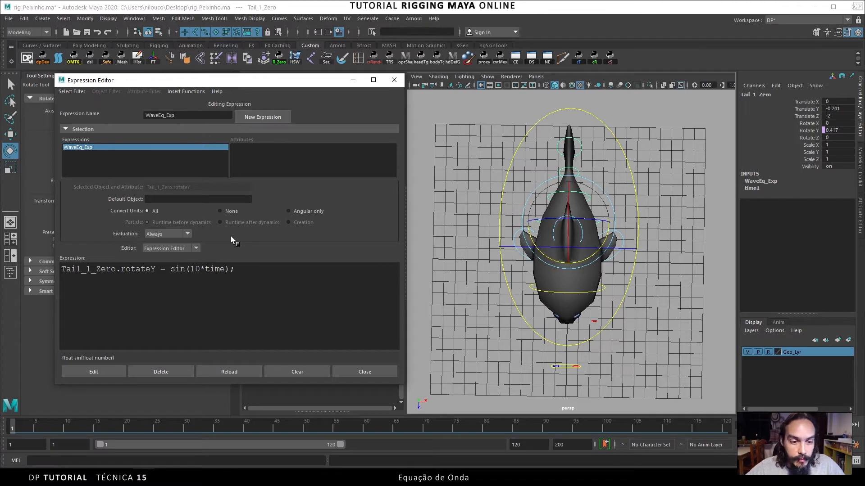
pyautogui.click(87, 376)
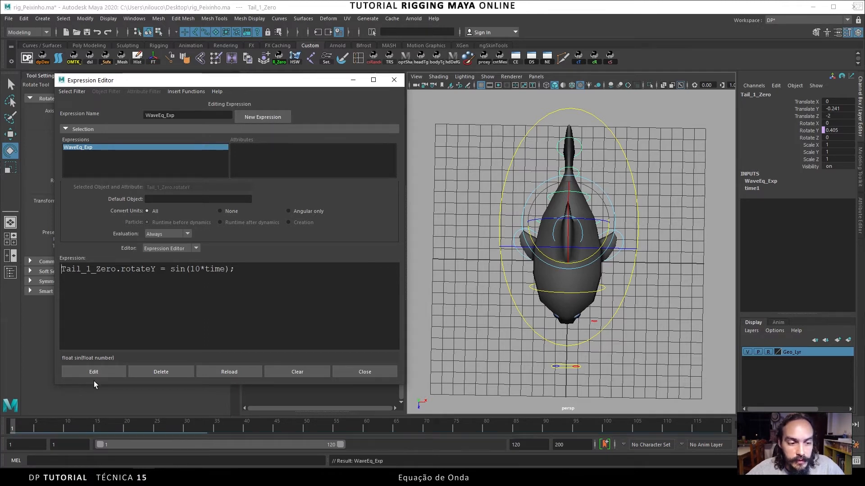
pyautogui.click(822, 425)
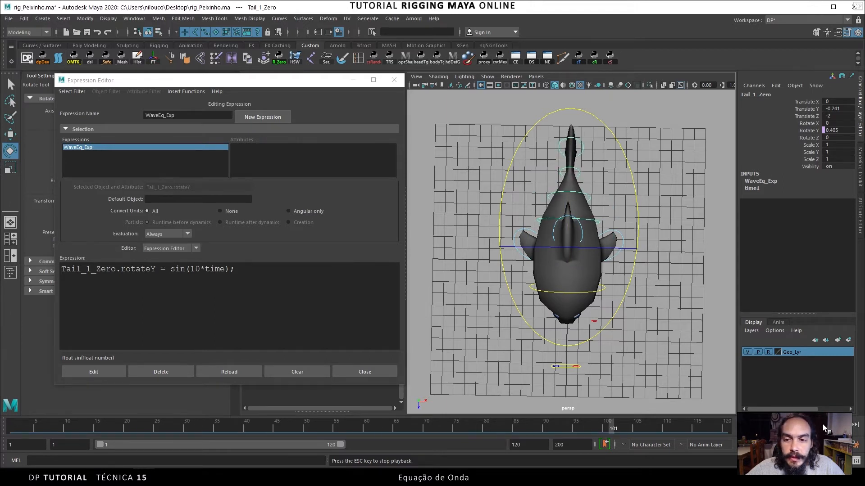
pyautogui.click(823, 424)
# Remove the time multiplier, update the expression to "Tail_1_Zero.rotateY = sin(time);", and play it before returning to the first frame.
pyautogui.click(205, 269)
pyautogui.press('BackSpace')
pyautogui.press('BackSpace')
pyautogui.press('BackSpace')
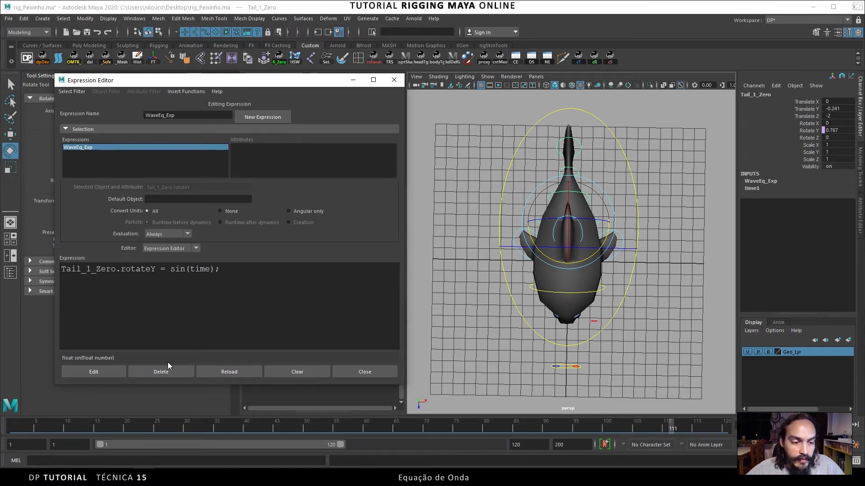
pyautogui.click(92, 371)
pyautogui.click(824, 426)
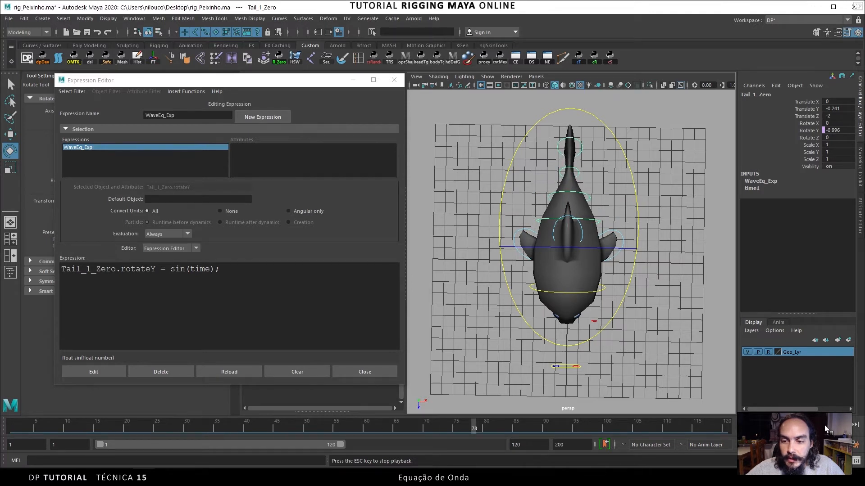
pyautogui.click(782, 425)
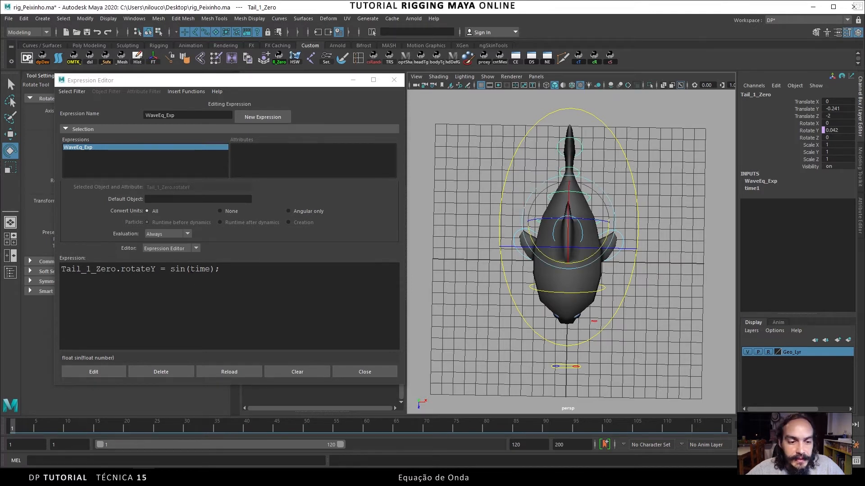
# Set the frequency multiplier to 30, updating the expression to "Tail_1_Zero.rotateY = sin(30*time);", and play the timeline to check the tail.
pyautogui.click(190, 269)
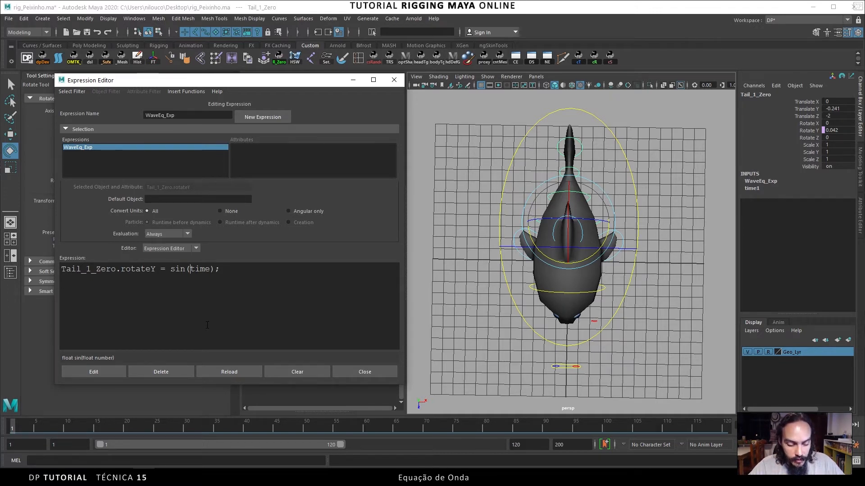
pyautogui.write('30*')
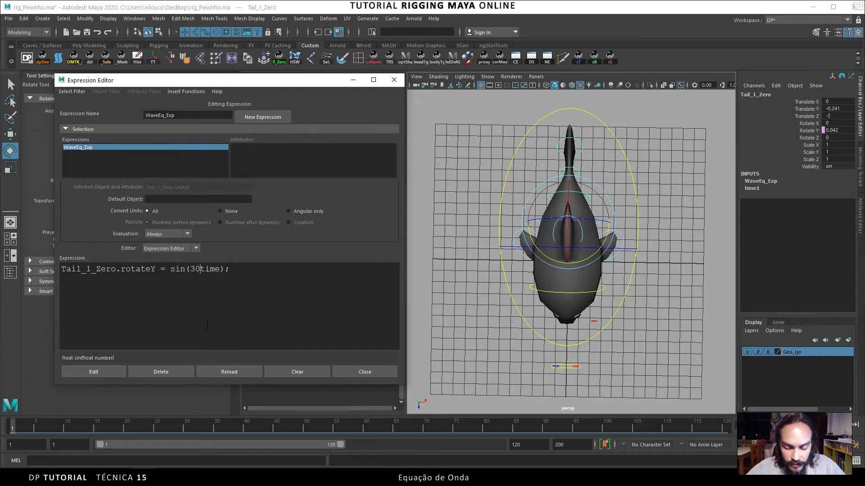
pyautogui.click(89, 369)
pyautogui.click(823, 424)
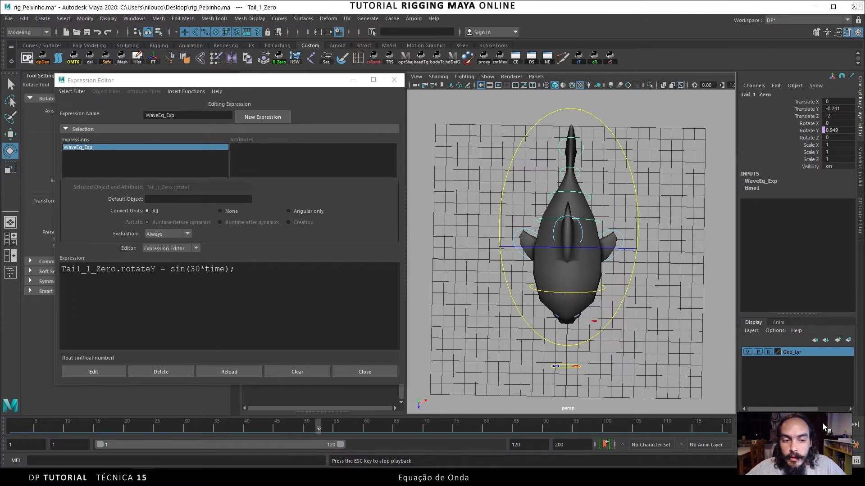
pyautogui.click(822, 423)
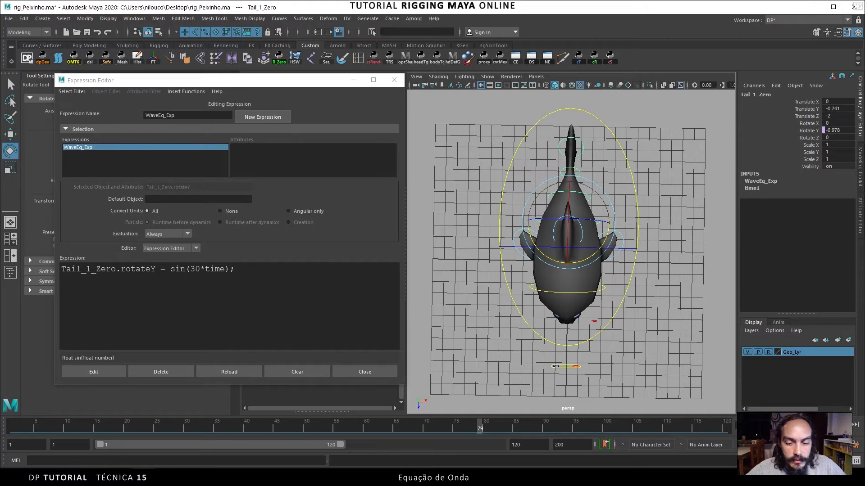
# Following the formula in 06_EquacaoSenoidal.jpg, add an amplitude by updating the expression to "Tail_1_Zero.rotateY = 3*sin(30*time);" and play the timeline.
pyautogui.click(475, 478)
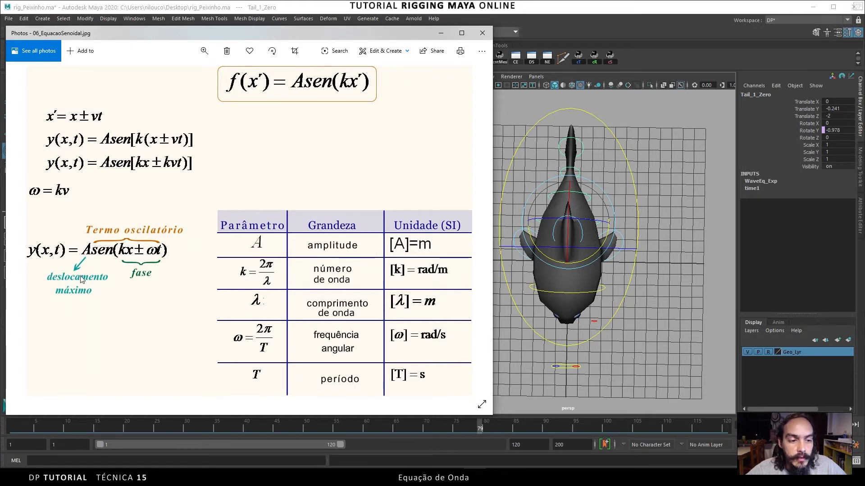
pyautogui.click(442, 32)
pyautogui.click(170, 269)
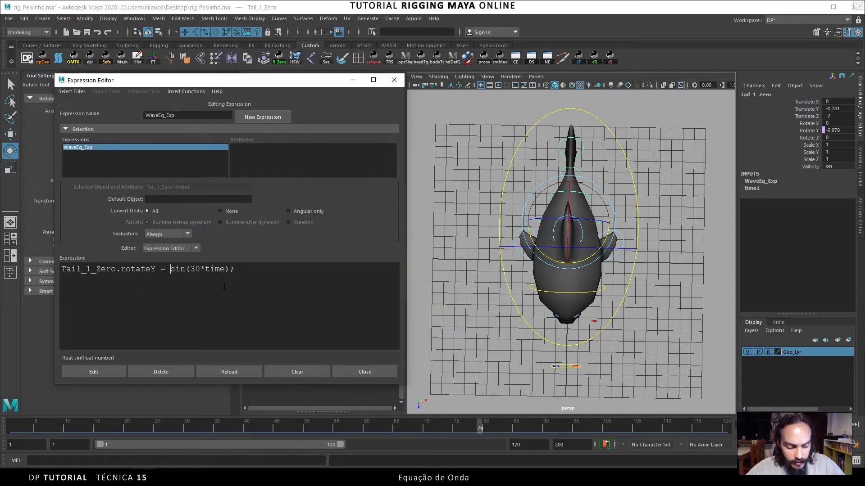
pyautogui.write('3')
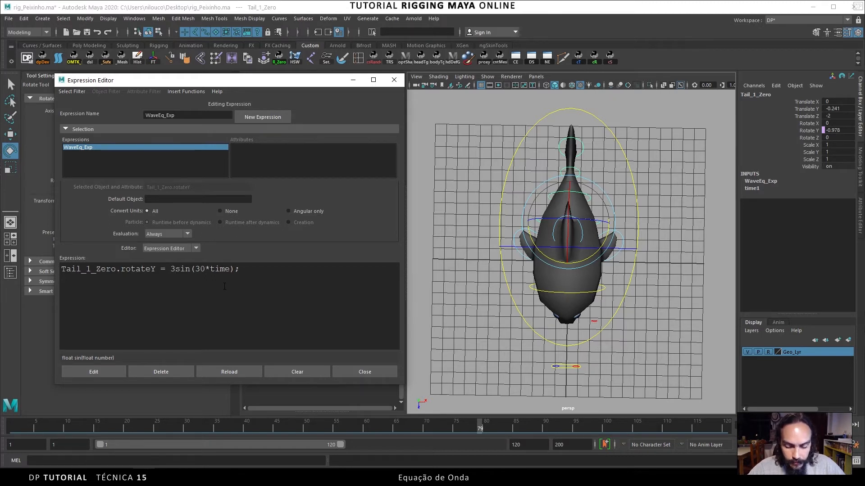
pyautogui.write('*')
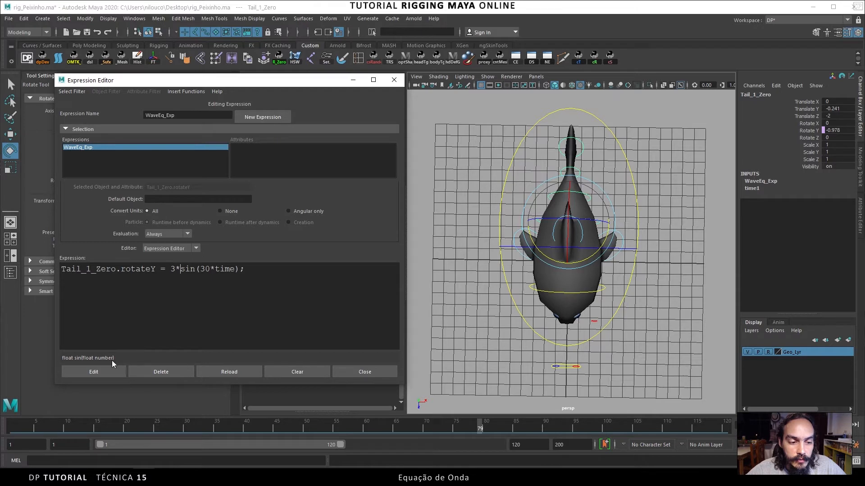
pyautogui.click(105, 370)
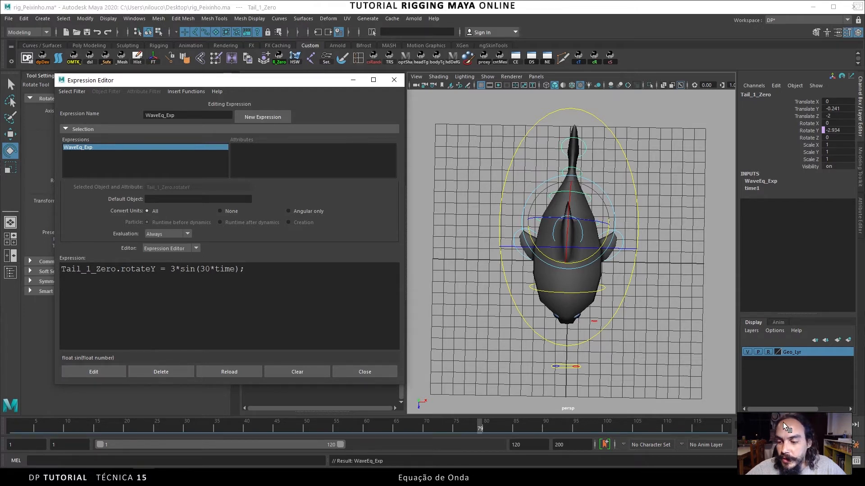
pyautogui.click(822, 425)
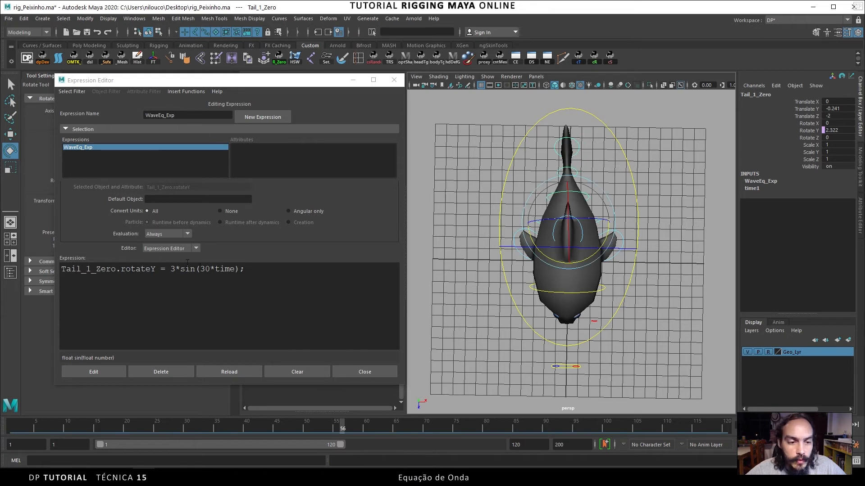
# Set the amplitude to 15, updating the expression to "Tail_1_Zero.rotateY = 15*sin(30*time);", and play the timeline to check the tail swing.
pyautogui.click(186, 288)
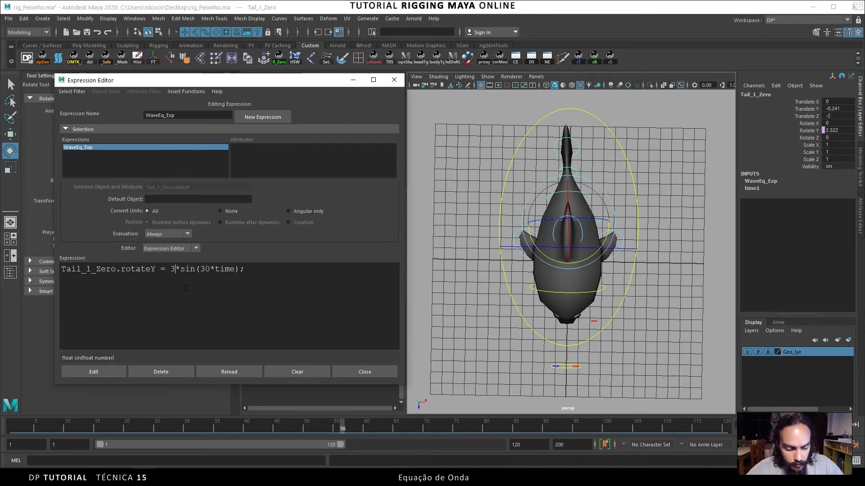
pyautogui.press('BackSpace')
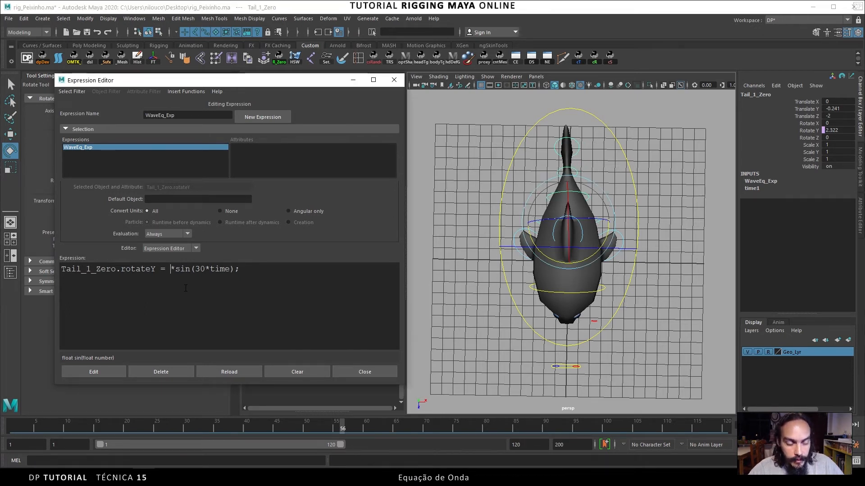
pyautogui.write('15')
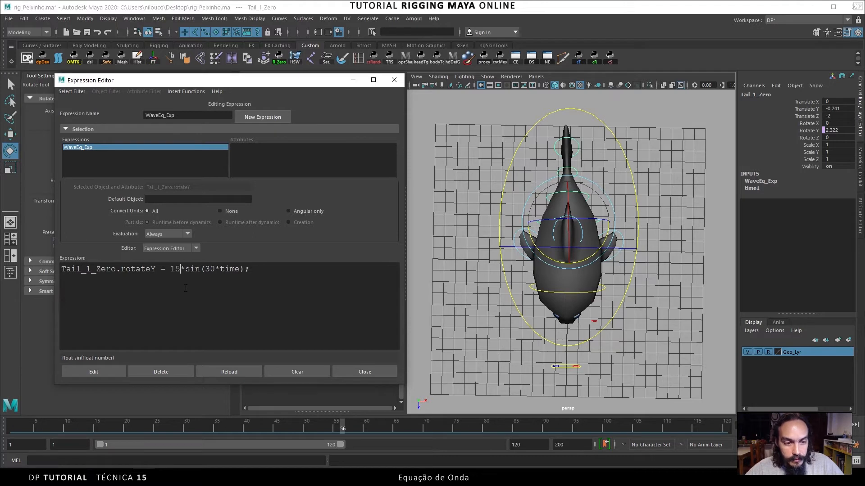
pyautogui.click(107, 370)
pyautogui.click(823, 422)
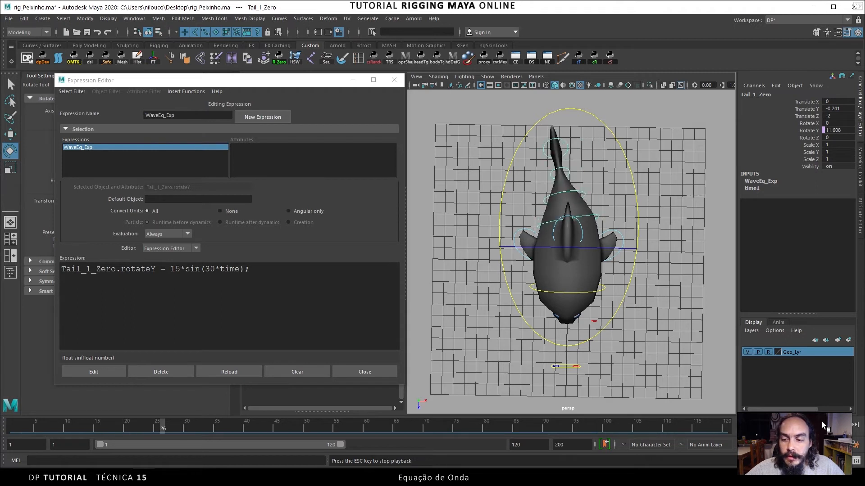
# Set the frequency multiplier to 5, updating the expression to "Tail_1_Zero.rotateY = 15*sin(5*time);", and play the timeline to check the tail.
pyautogui.click(821, 422)
pyautogui.click(216, 270)
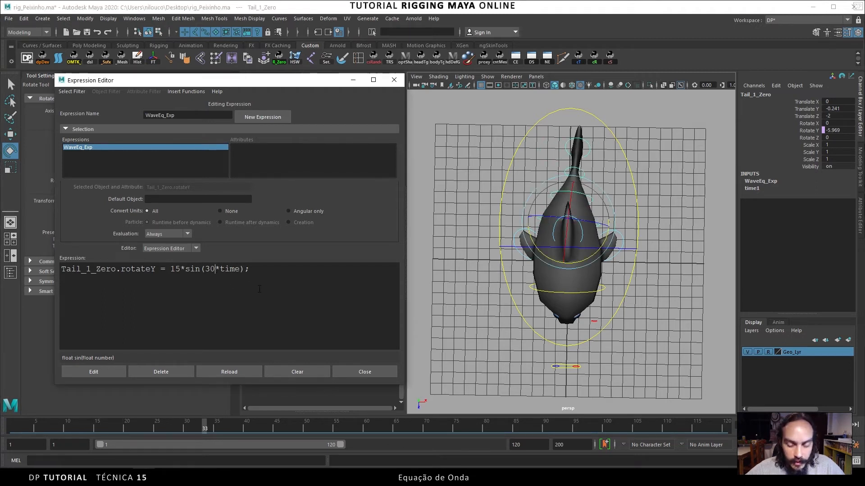
pyautogui.press('BackSpace')
pyautogui.press('BackSpace')
pyautogui.write('5')
pyautogui.click(114, 370)
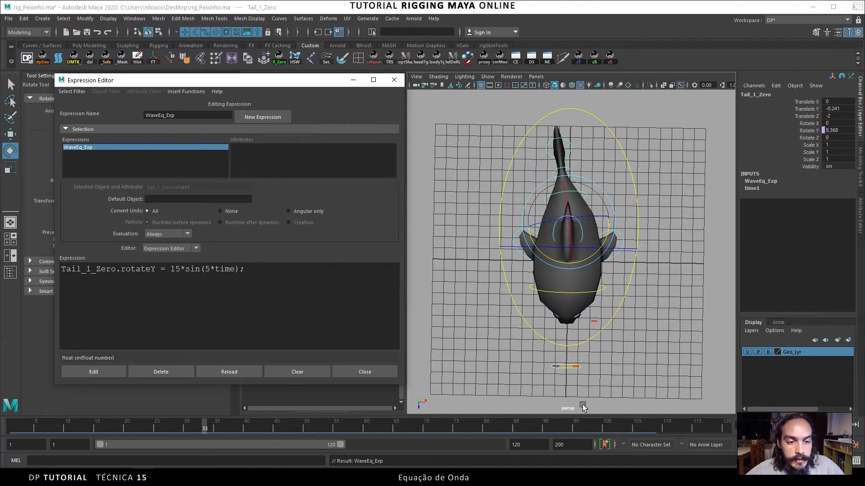
pyautogui.click(809, 423)
pyautogui.click(825, 425)
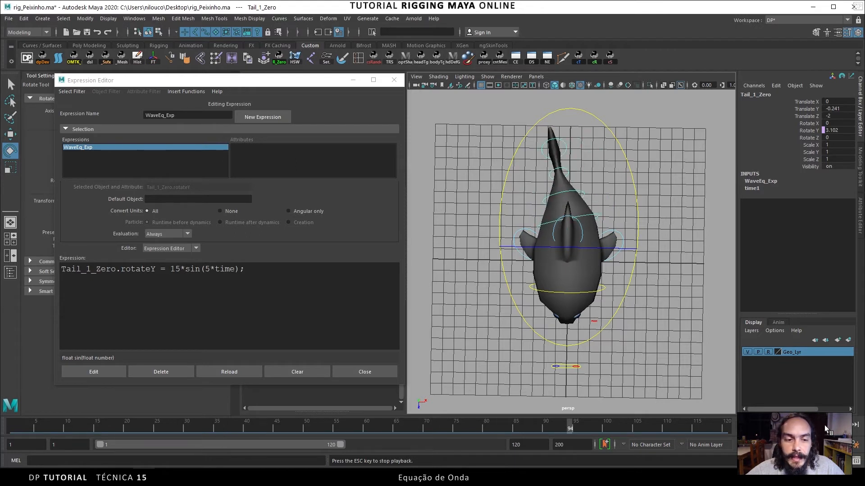
pyautogui.click(824, 425)
# Set the amplitude to 30, updating the expression to "Tail_1_Zero.rotateY = 30*sin(5*time);", and play the timeline to check the tail swing.
pyautogui.click(181, 269)
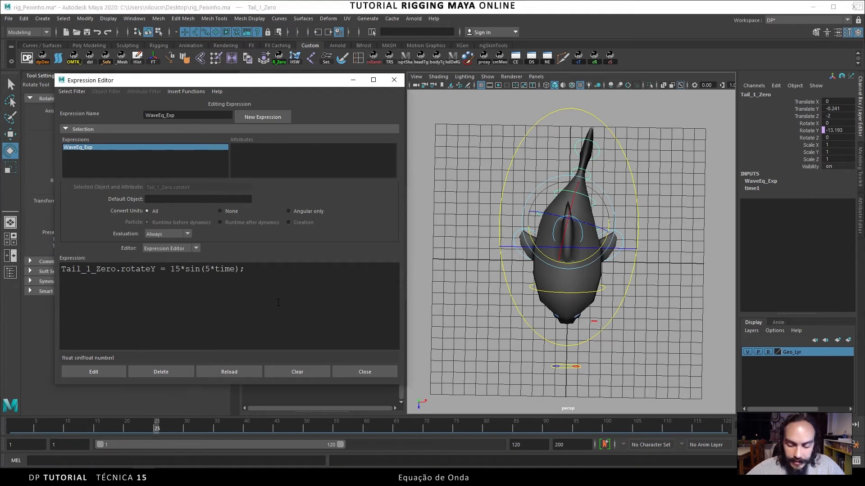
pyautogui.press('BackSpace')
pyautogui.press('BackSpace')
pyautogui.write('30')
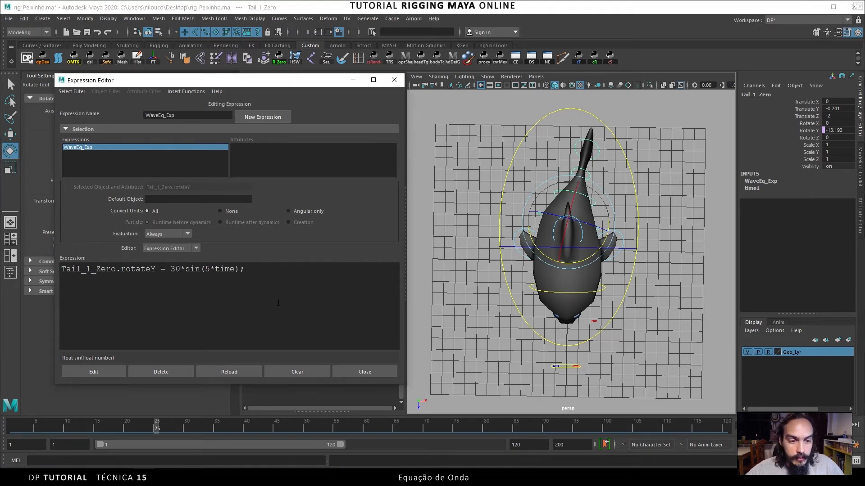
pyautogui.click(108, 370)
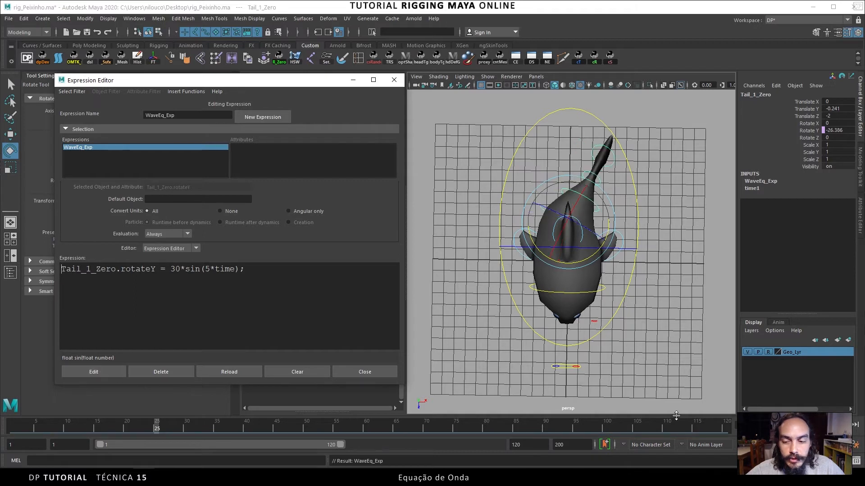
pyautogui.click(824, 424)
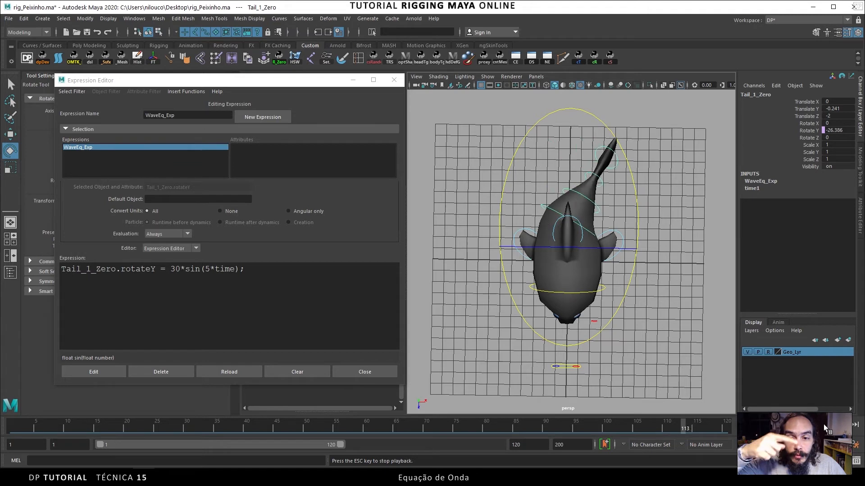
pyautogui.click(823, 424)
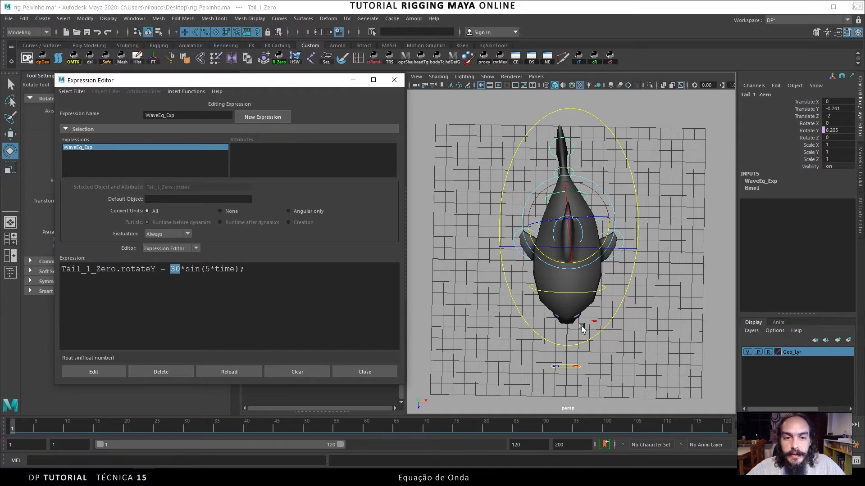
# Add a keyable float attribute named amplitude, with default 0, to the Master_Ctrl curve.
pyautogui.click(624, 315)
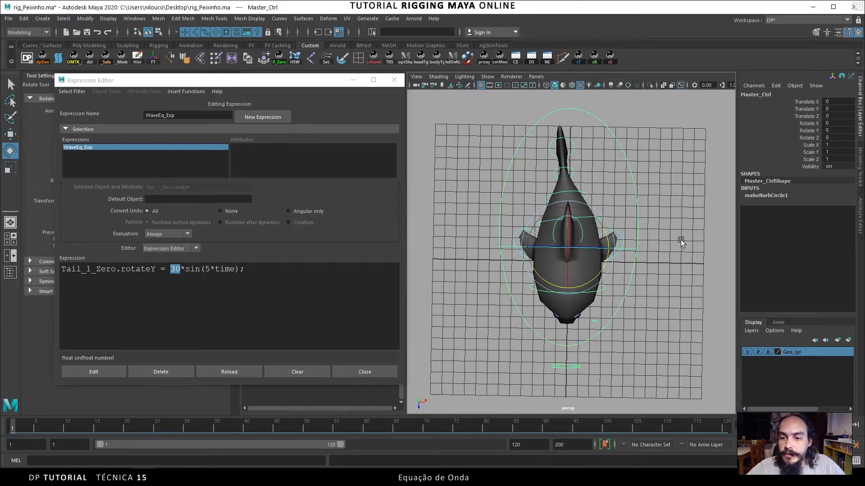
pyautogui.click(777, 86)
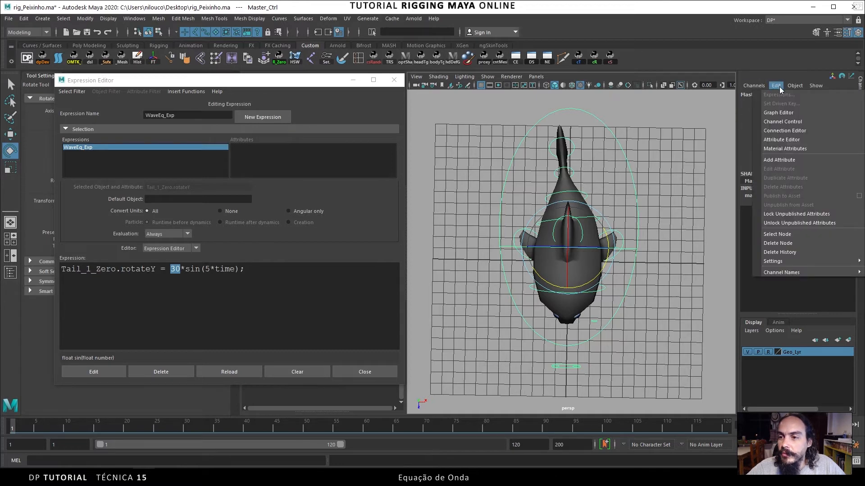
pyautogui.click(782, 159)
pyautogui.moveTo(543, 155); pyautogui.dragTo(420, 65)
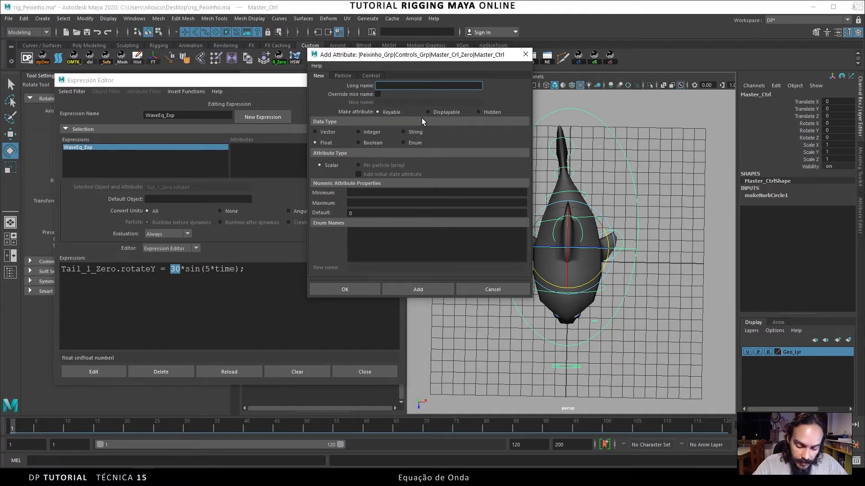
pyautogui.write('amplitude')
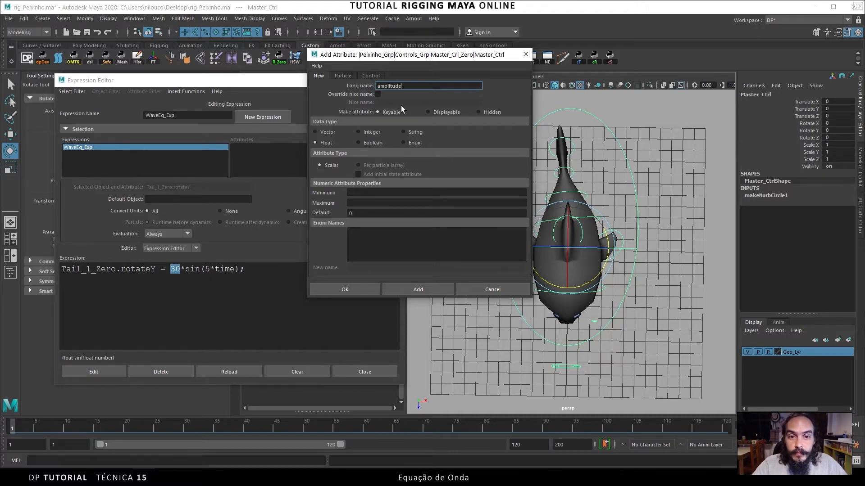
pyautogui.click(424, 289)
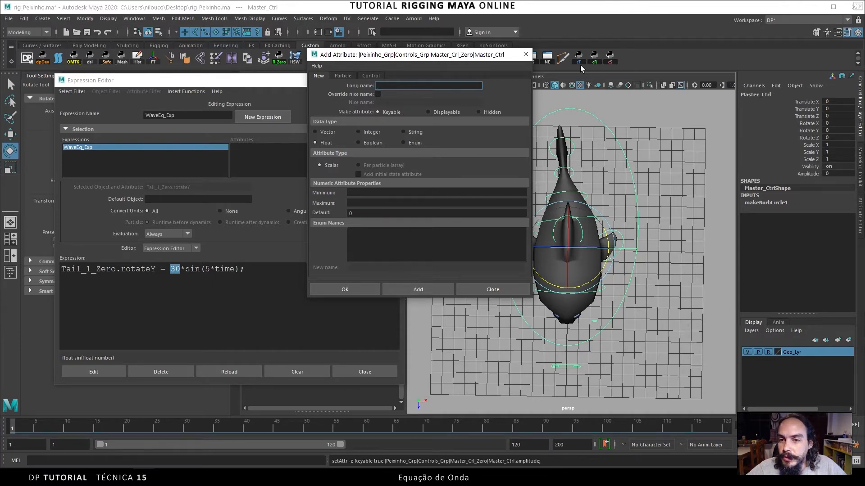
pyautogui.click(525, 54)
# Replace the amplitude number with the control's attribute, updating the expression to "Tail_1_Zero.rotateY = Master_Ctrl.amplitude*sin(5*time);", and play it before returning to the first frame.
pyautogui.click(177, 269)
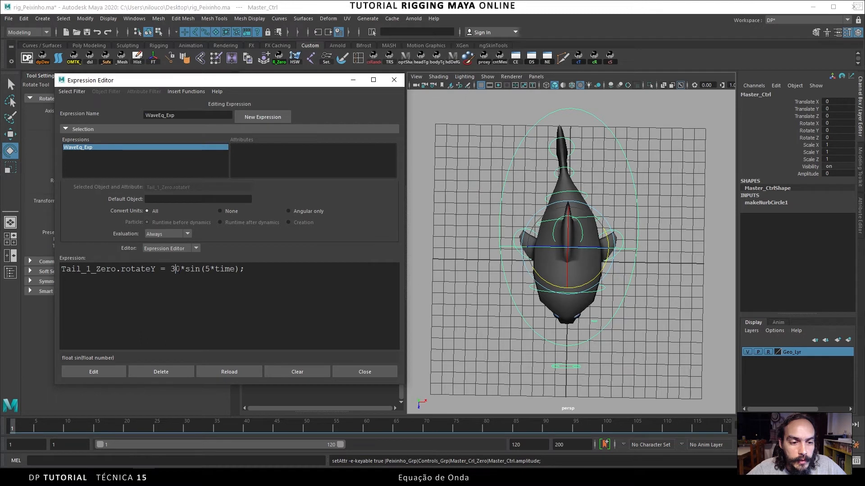
pyautogui.doubleClick(176, 269)
pyautogui.write('Master_Ctrl.amplitude')
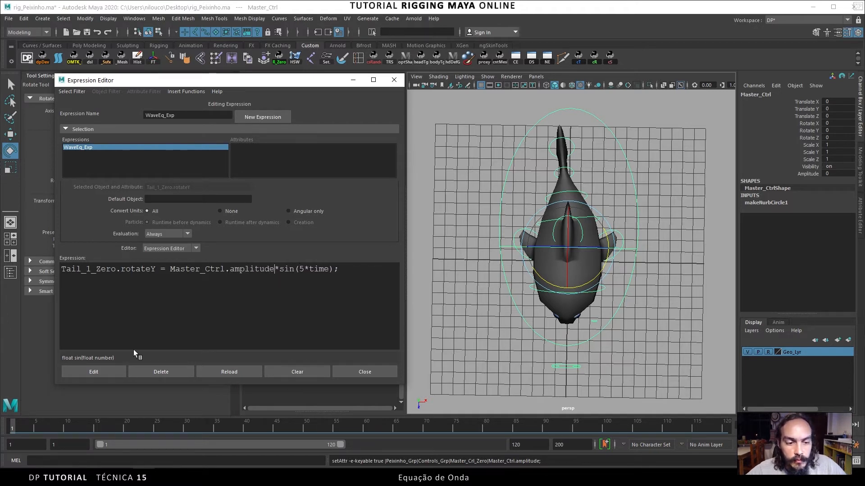
pyautogui.click(105, 370)
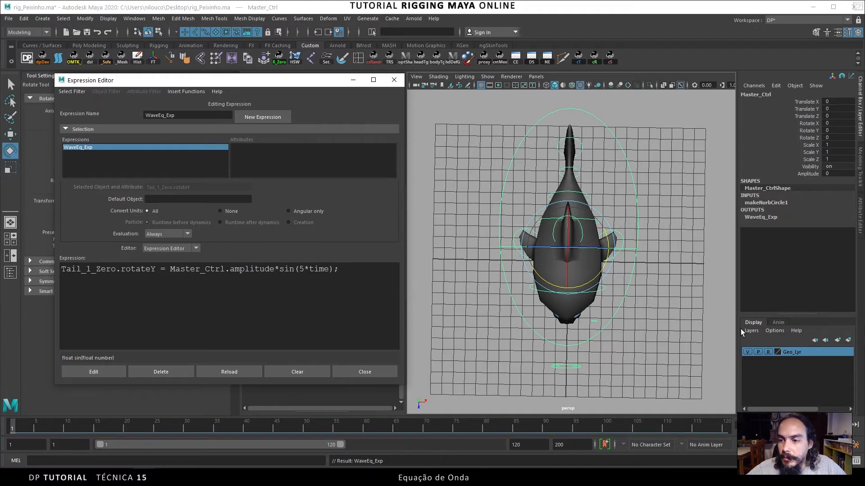
pyautogui.click(823, 423)
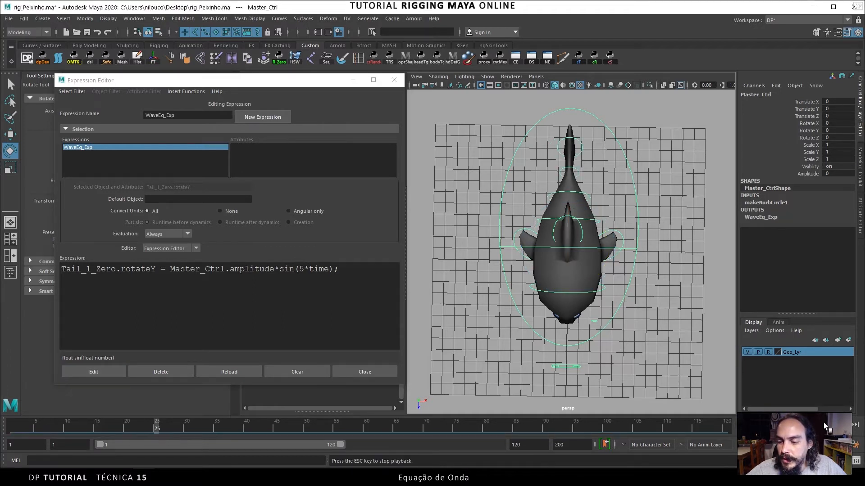
pyautogui.click(783, 424)
# Set Master_Ctrl's Amplitude to 15 and play the timeline to check the tail, returning to the first frame.
pyautogui.click(830, 174)
pyautogui.write('15')
pyautogui.press('Return')
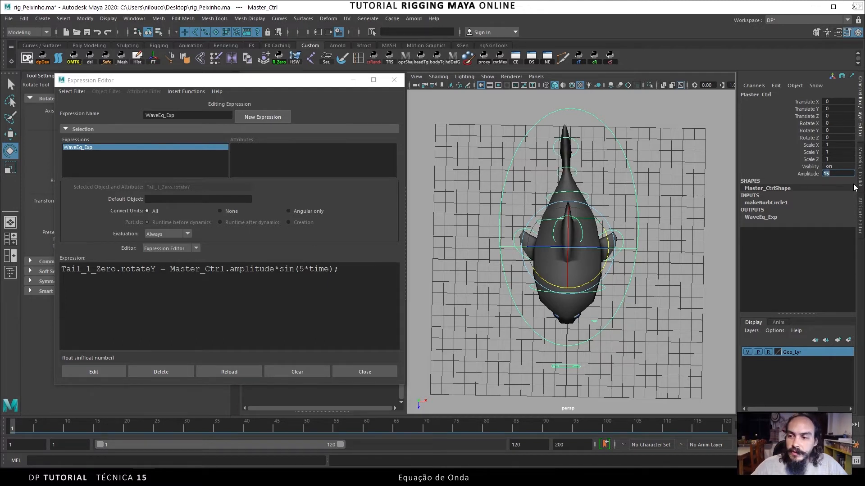
pyautogui.click(821, 422)
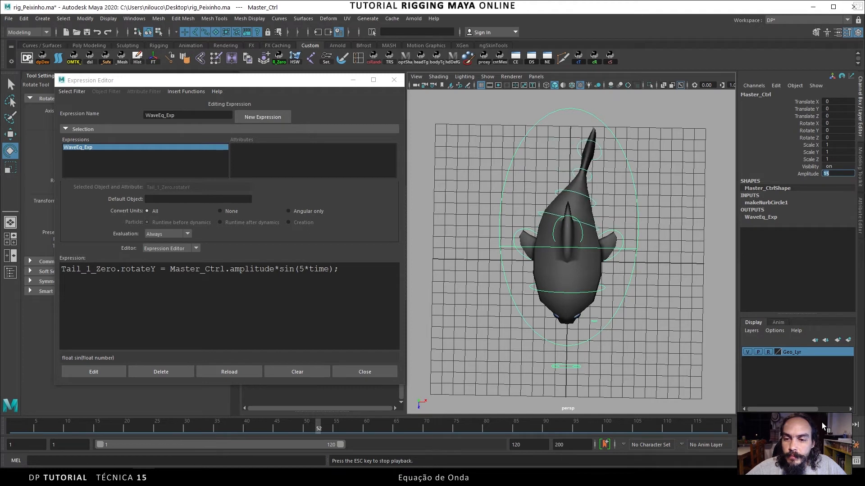
pyautogui.click(822, 422)
pyautogui.click(813, 175)
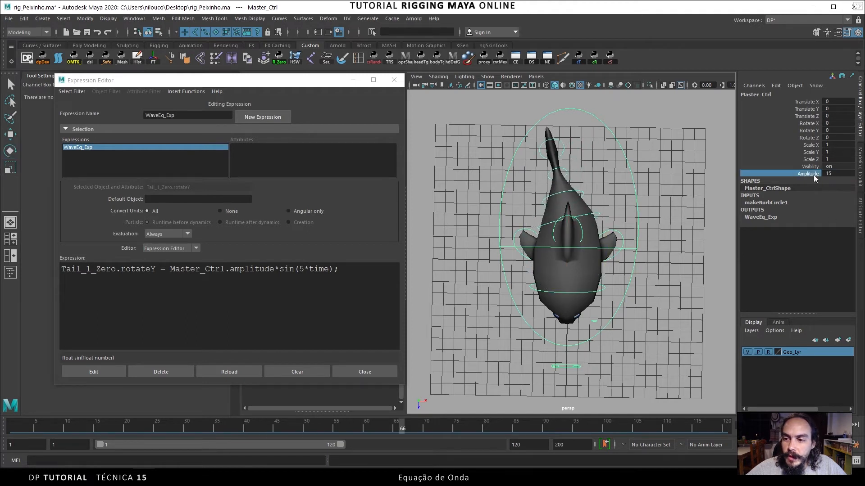
pyautogui.click(785, 428)
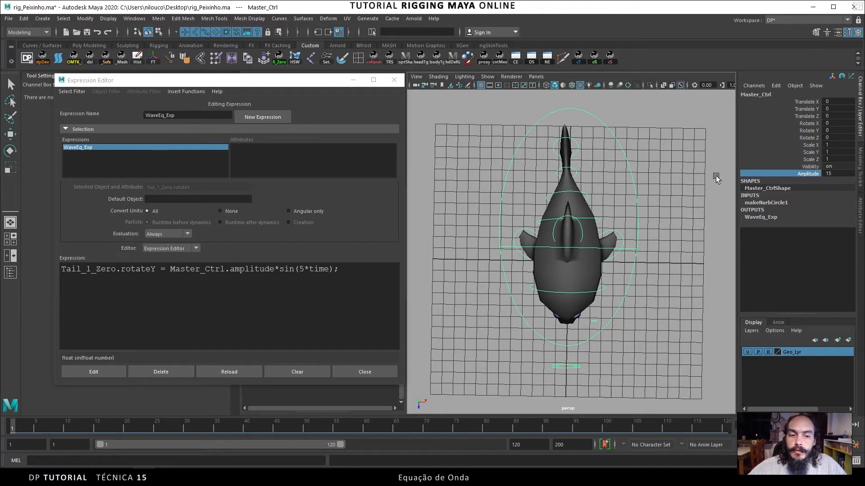
# Add a keyable float attribute named frequency, with default 0, to Master_Ctrl.
pyautogui.click(304, 269)
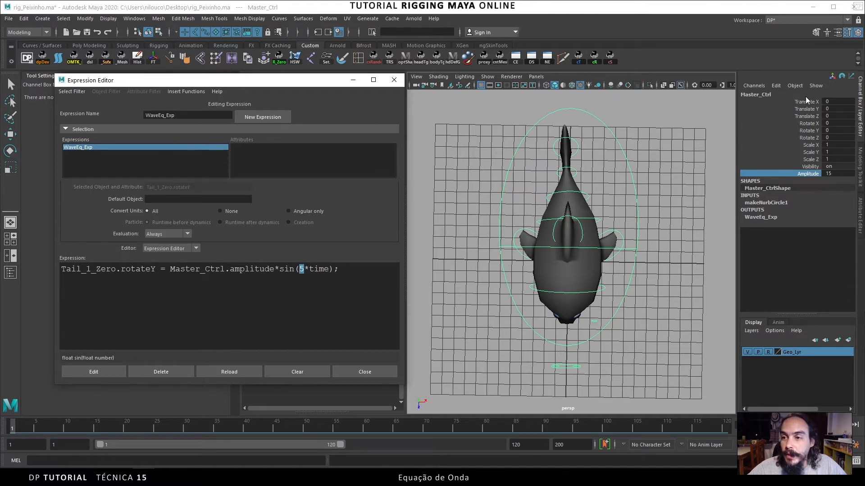
pyautogui.click(776, 86)
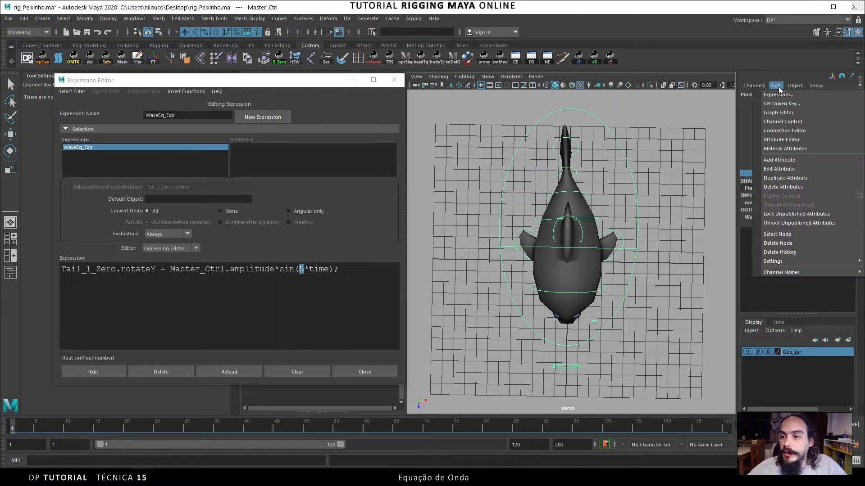
pyautogui.click(789, 160)
pyautogui.write('freq')
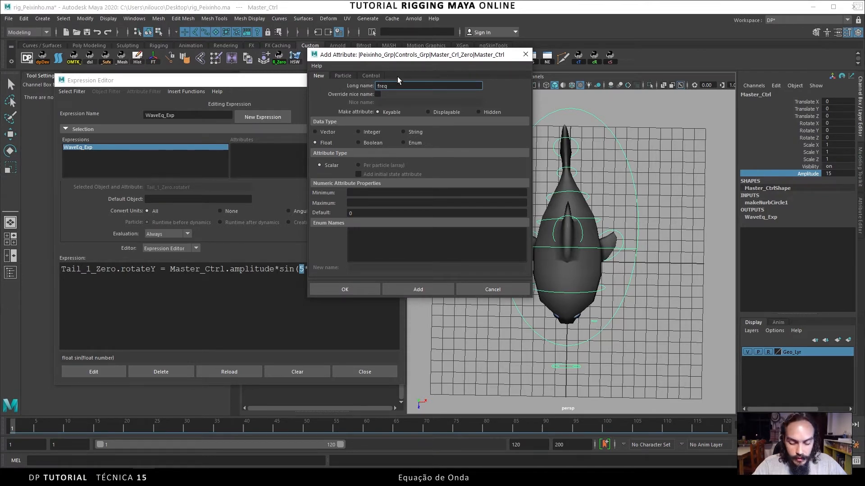
pyautogui.write('uency')
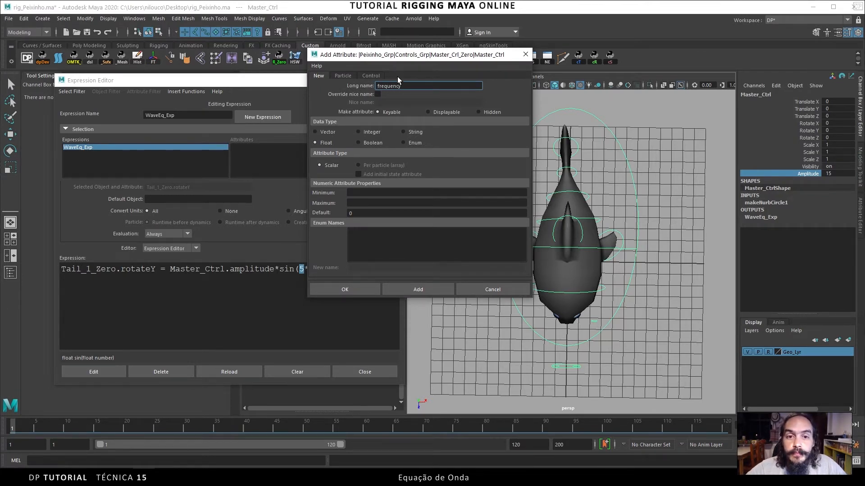
pyautogui.click(403, 287)
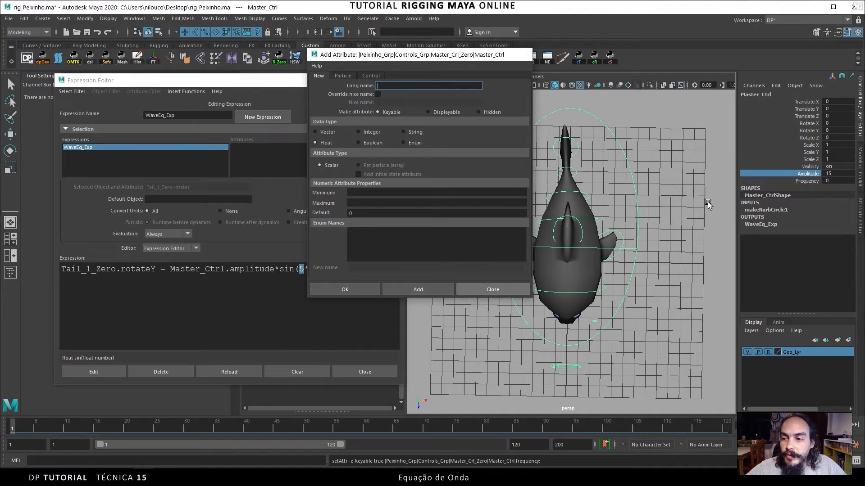
pyautogui.click(467, 289)
# Replace the frequency number with the control's attribute, updating the expression to "Tail_1_Zero.rotateY = Master_Ctrl.amplitude*sin(Master_Ctrl.frequency*time);", and play the timeline.
pyautogui.click(302, 269)
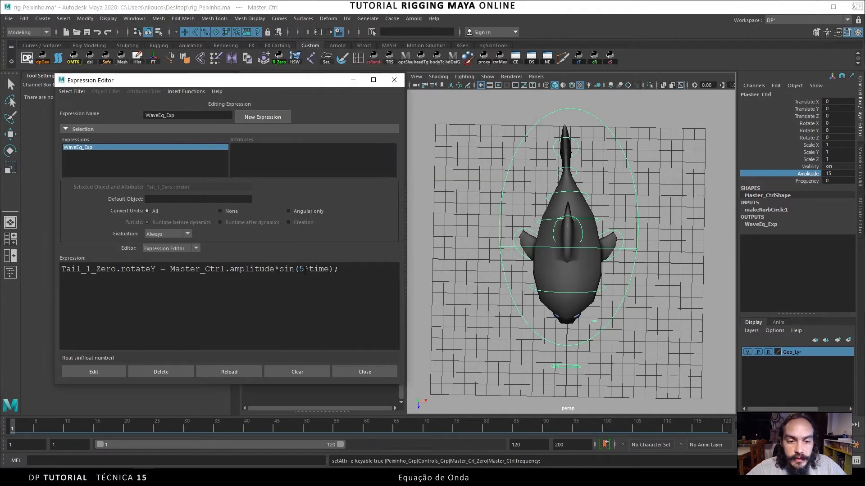
pyautogui.doubleClick(301, 269)
pyautogui.write('Master_Ctrl')
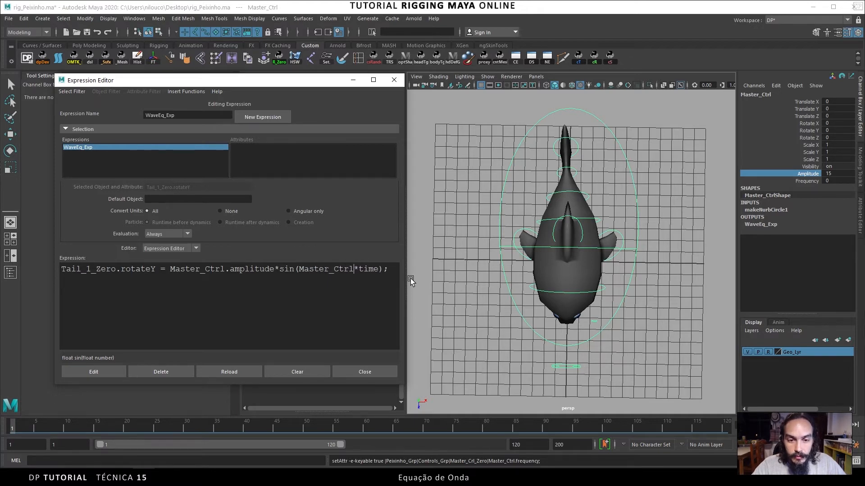
pyautogui.write('.frequency')
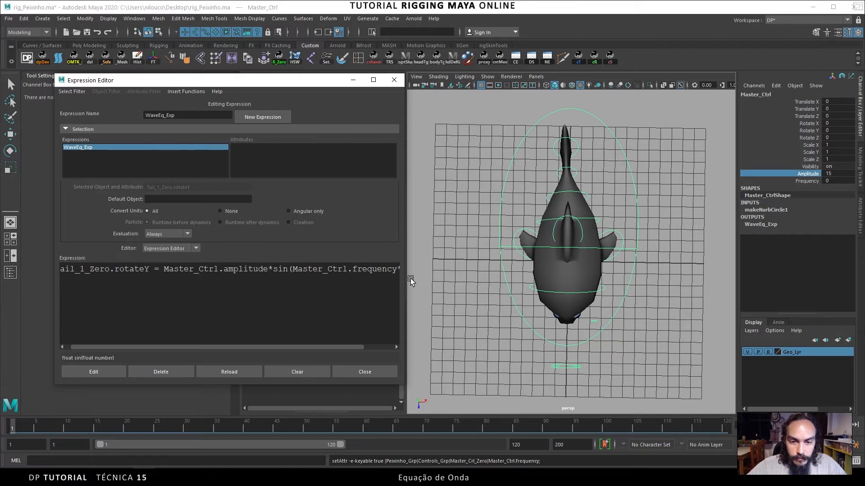
pyautogui.moveTo(406, 277); pyautogui.dragTo(510, 279)
pyautogui.click(132, 370)
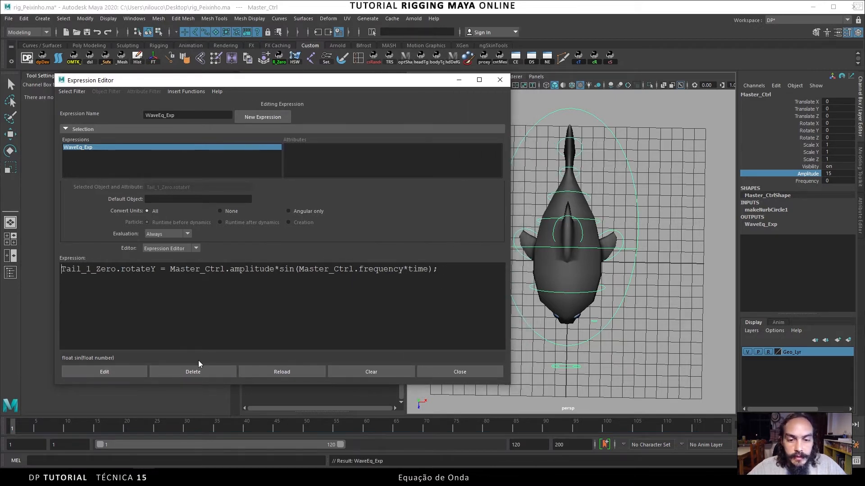
pyautogui.click(823, 423)
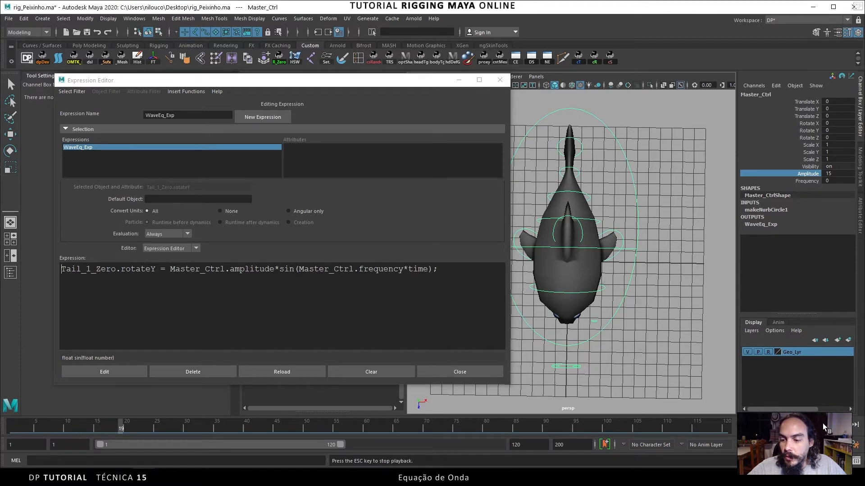
# Set Master_Ctrl's Frequency to 3 and play the timeline to check the tail, returning to the first frame.
pyautogui.doubleClick(836, 180)
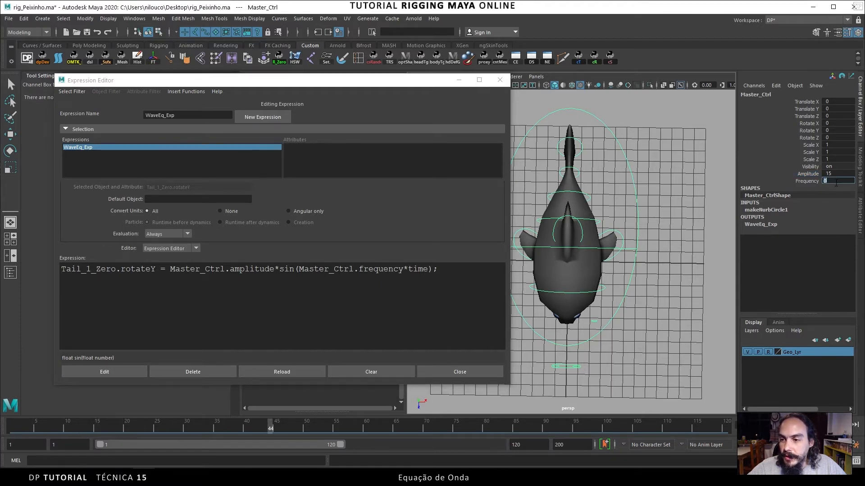
pyautogui.write('3')
pyautogui.press('Return')
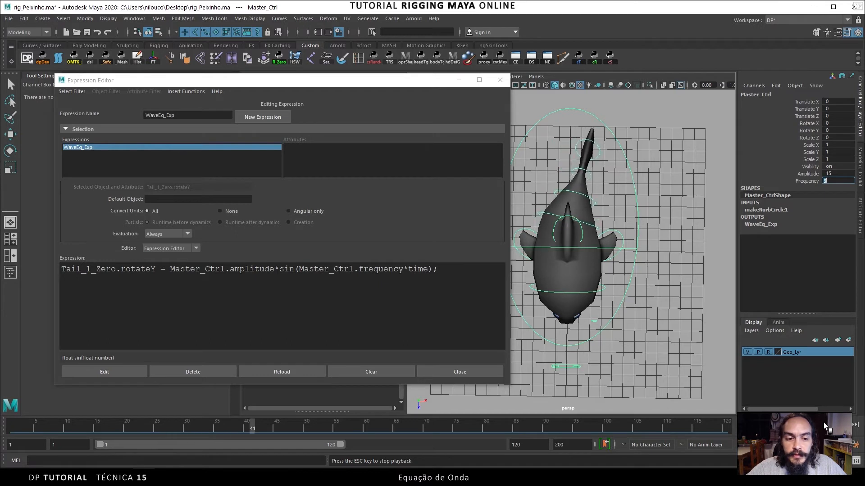
pyautogui.click(780, 423)
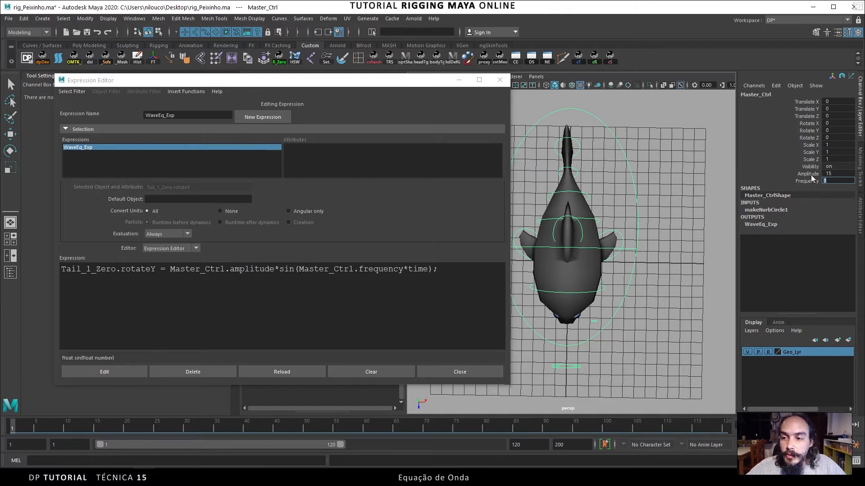
# Inspect the Tail_1_Zero through Tail_4_Zero groups in the control hierarchy, then reselect Master_Ctrl.
pyautogui.click(429, 270)
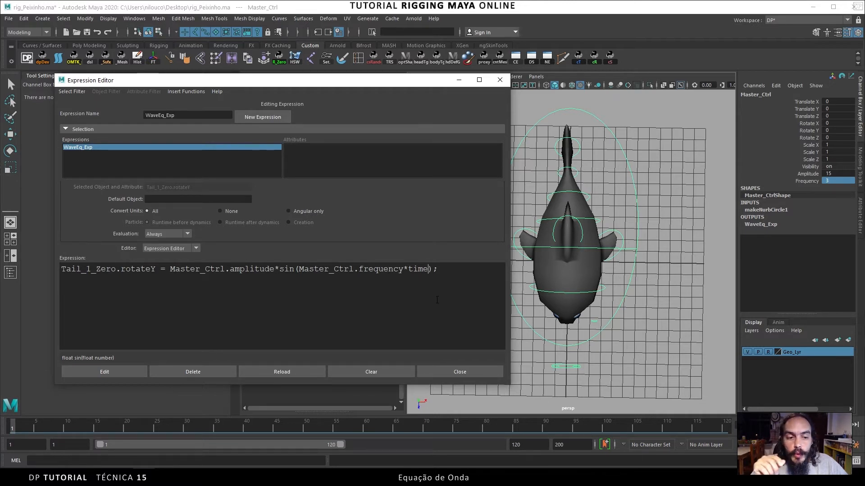
pyautogui.hotkey('ctrl', 'a')
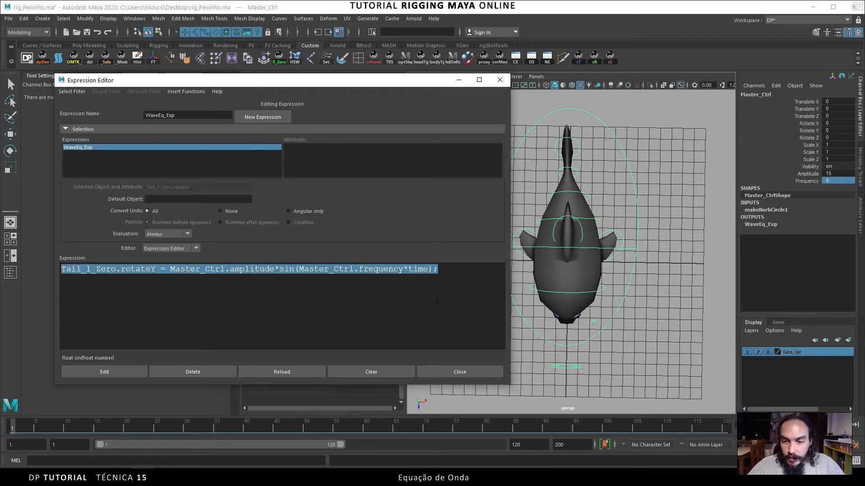
pyautogui.click(455, 268)
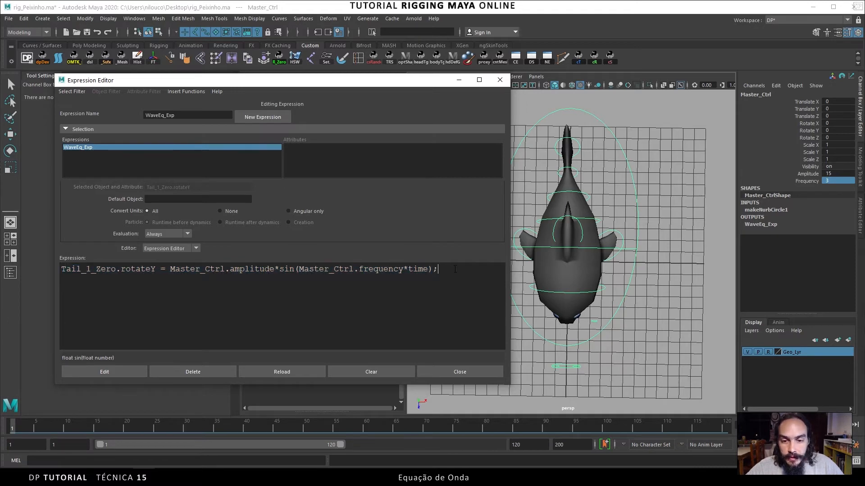
pyautogui.click(456, 80)
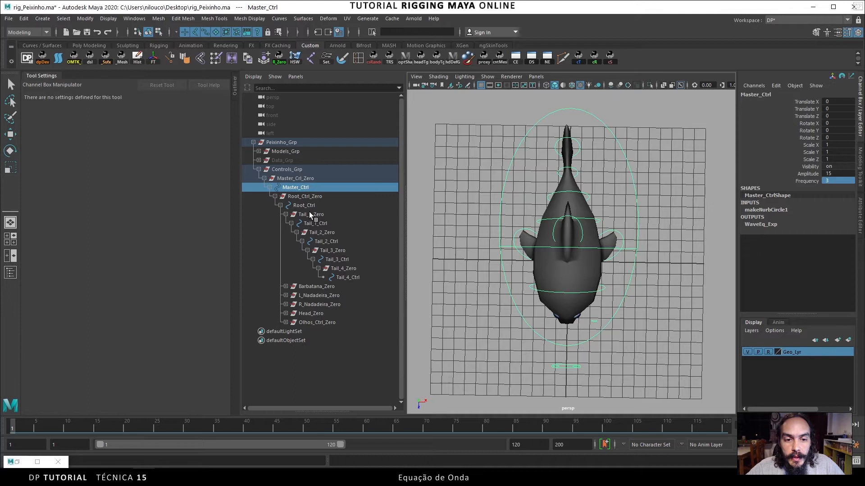
pyautogui.click(310, 215)
pyautogui.press('e')
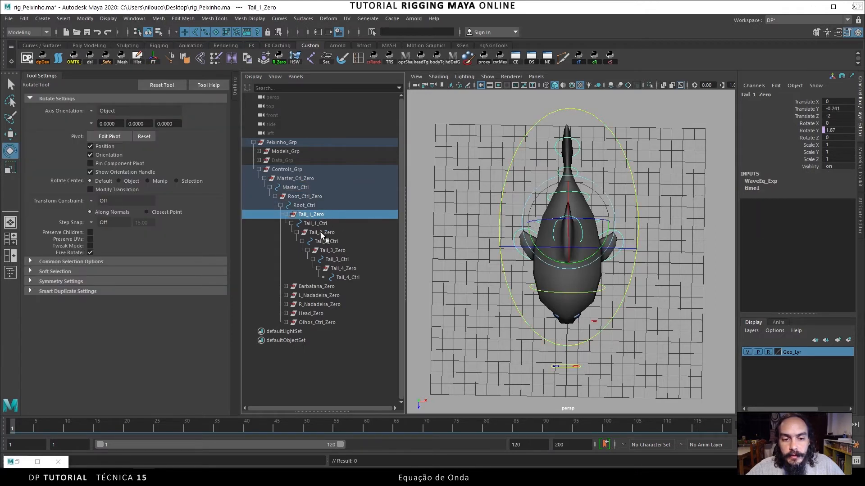
pyautogui.click(322, 233)
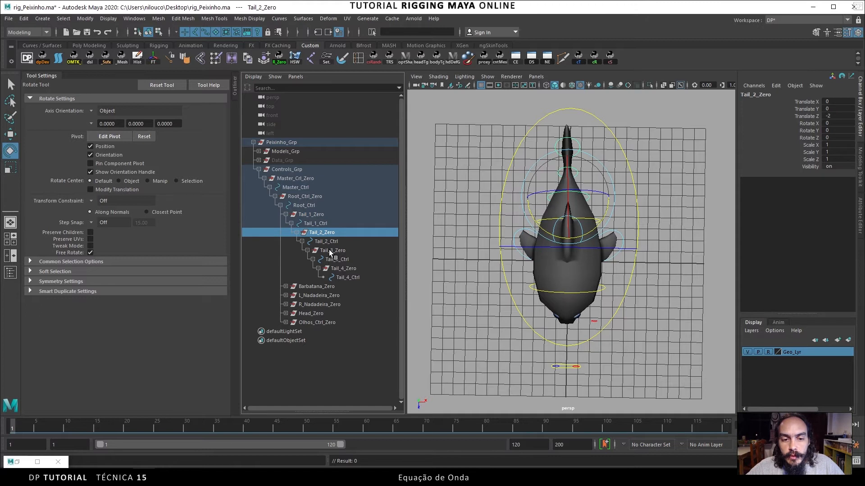
pyautogui.click(330, 251)
pyautogui.click(339, 268)
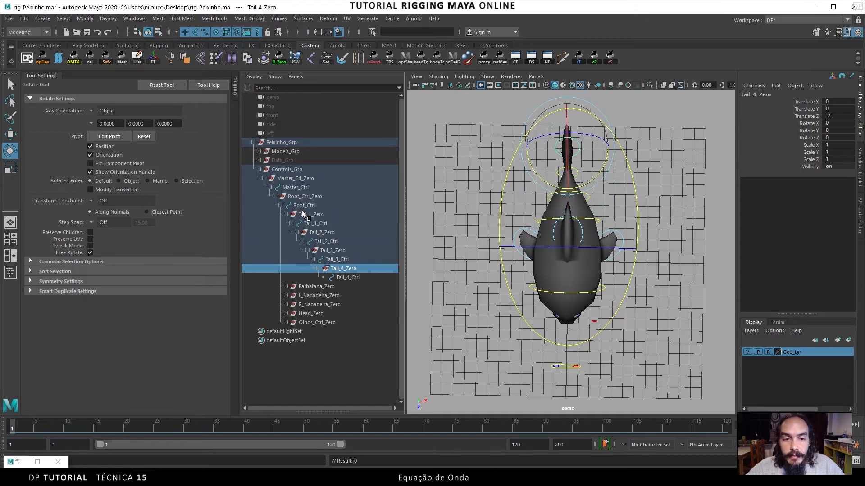
pyautogui.click(295, 188)
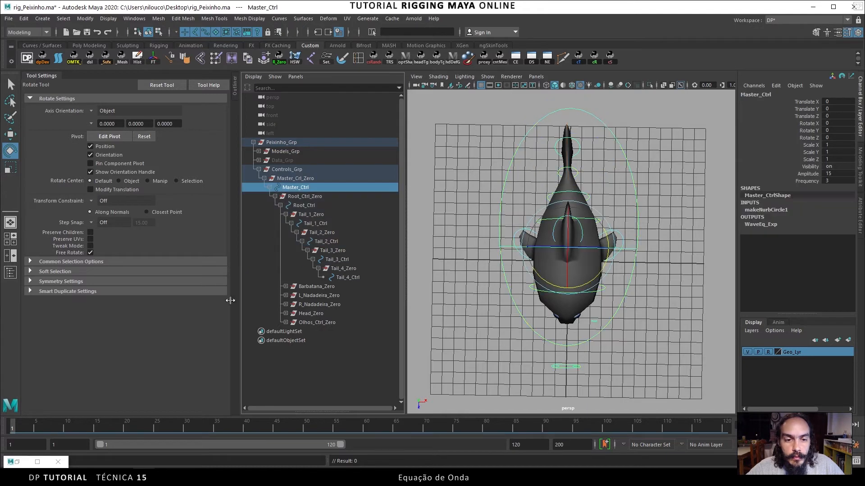
# Bring back the WaveEq_Exp expression and consult the reference image of the sinusoidal wave equation.
pyautogui.click(17, 463)
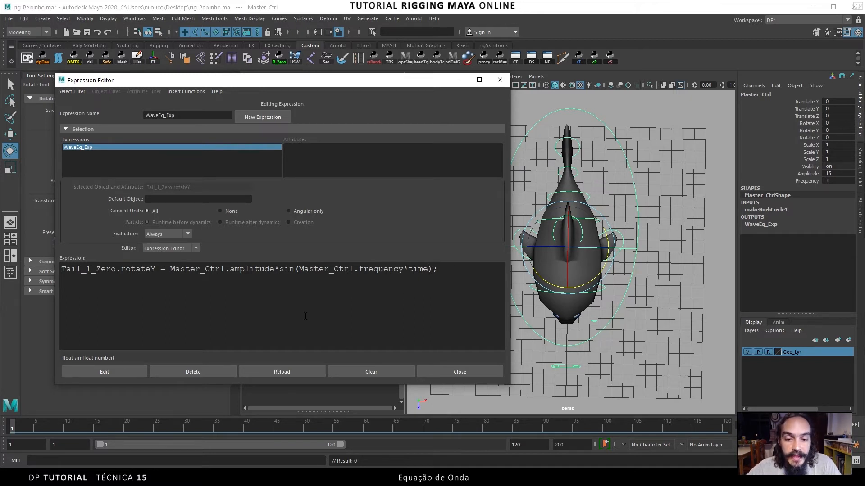
pyautogui.click(476, 477)
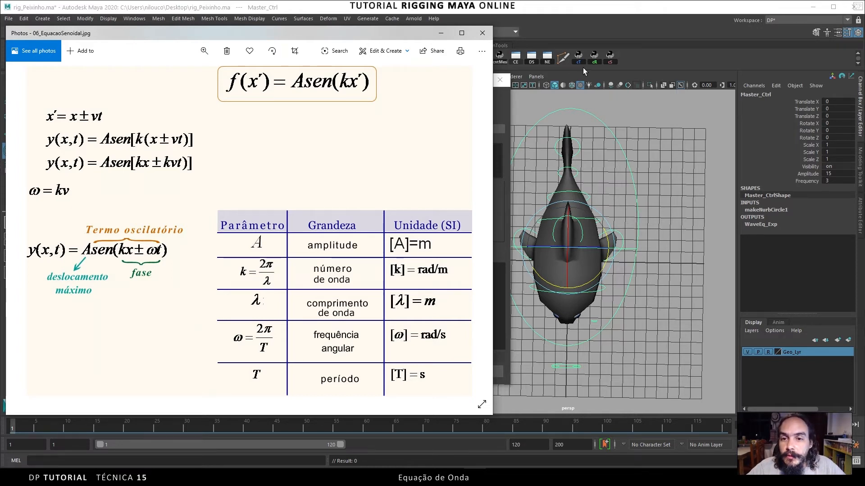
pyautogui.click(514, 46)
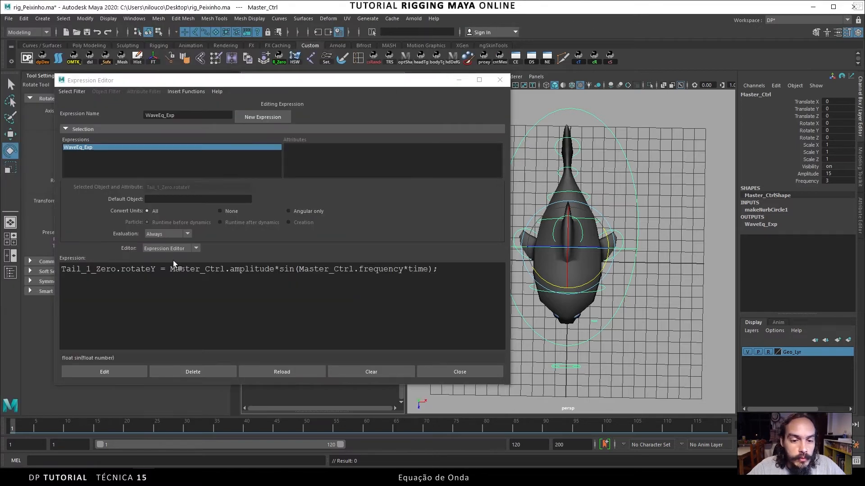
# Duplicate the Tail_1_Zero.rotateY line onto a second line of the WaveEq_Exp expression.
pyautogui.tripleClick(459, 269)
pyautogui.hotkey('ctrl', 'c')
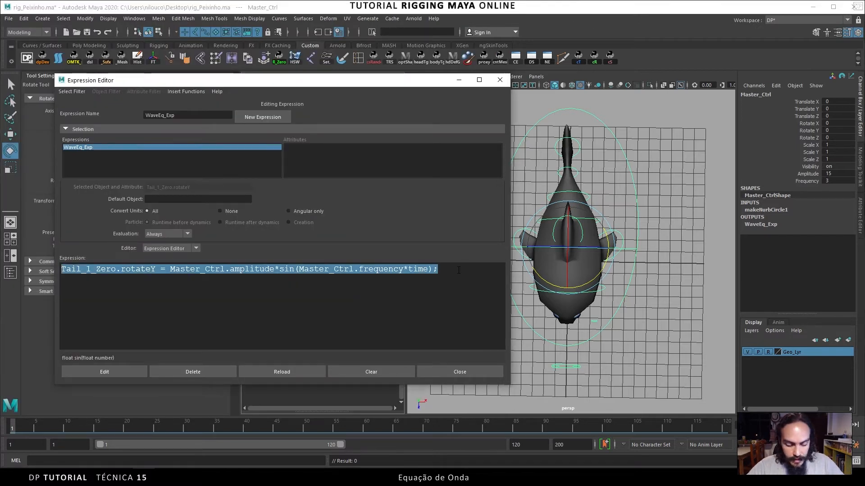
pyautogui.click(458, 270)
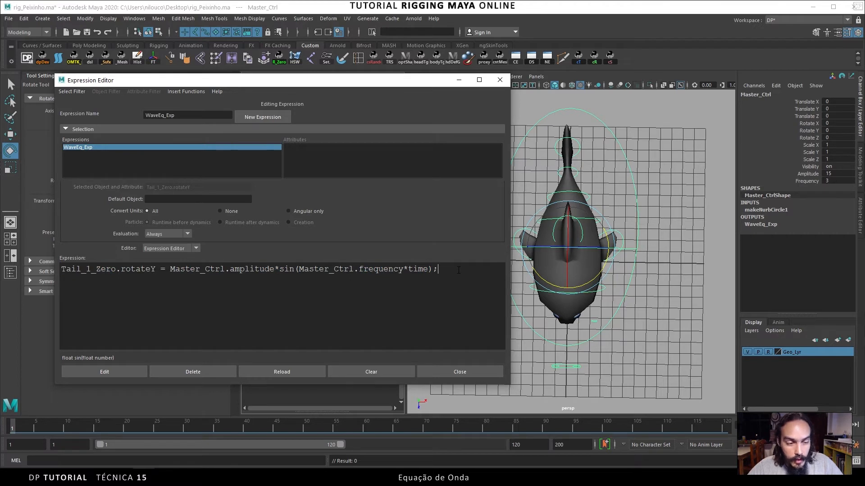
pyautogui.press('Return')
pyautogui.hotkey('ctrl', 'v')
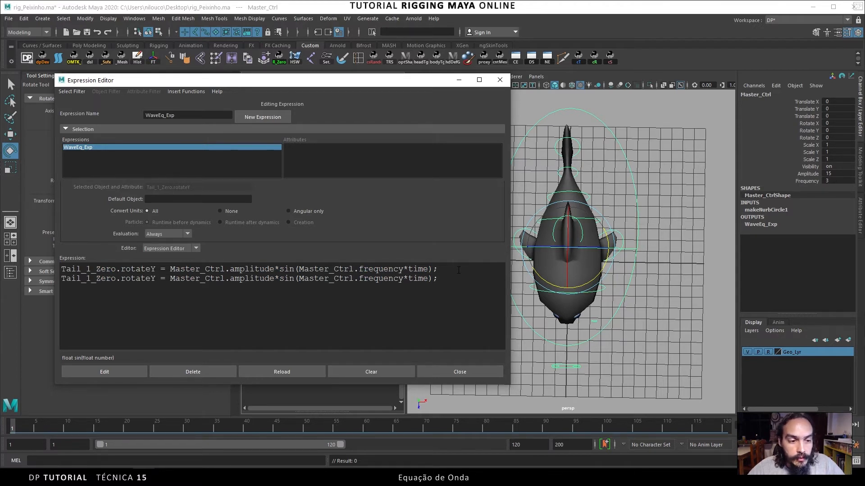
# Retarget the second expression line to Tail_2_Zero.rotateY and update WaveEq_Exp.
pyautogui.press('Home')
pyautogui.press('Right')
pyautogui.press('Right')
pyautogui.press('Right')
pyautogui.press('Right')
pyautogui.press('Right')
pyautogui.hotkey('shift', 'Right')
pyautogui.write('2')
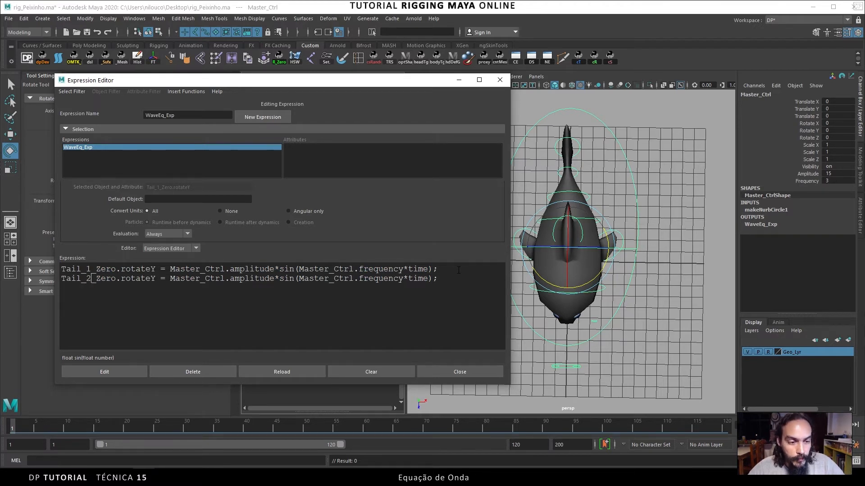
pyautogui.press('End')
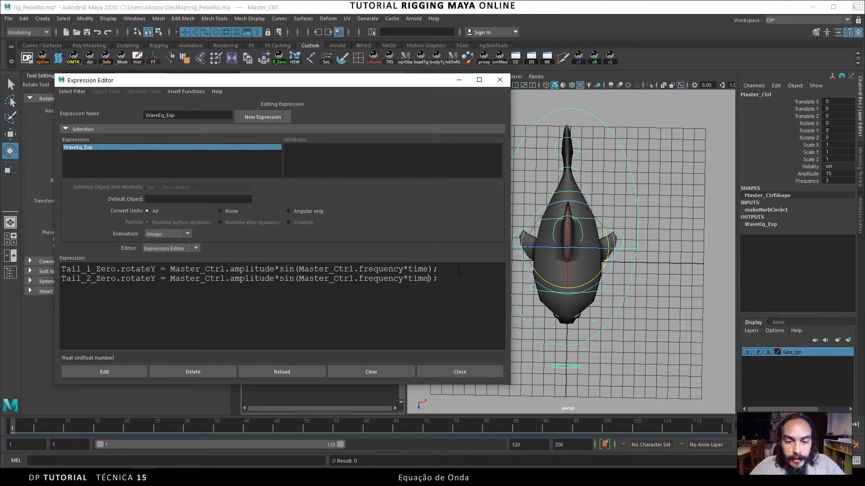
pyautogui.click(110, 373)
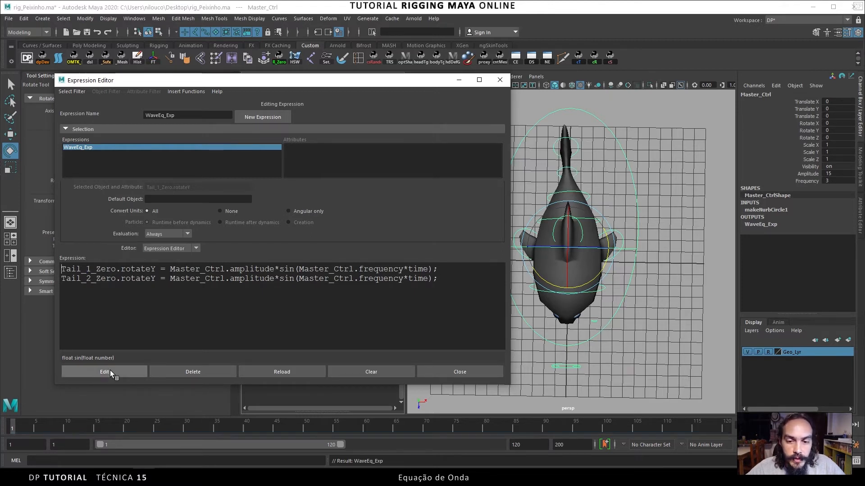
# Play the timeline to check the motion of the first two tail segments, returning to the first frame.
pyautogui.click(822, 422)
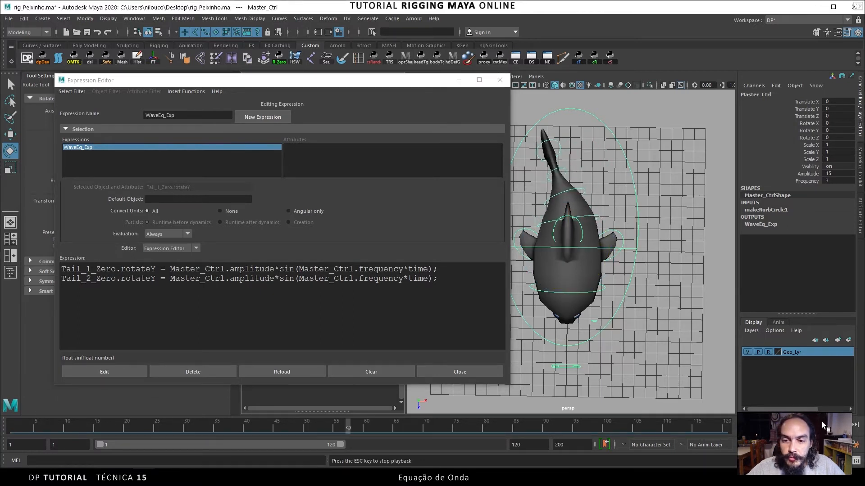
pyautogui.click(818, 421)
pyautogui.click(776, 421)
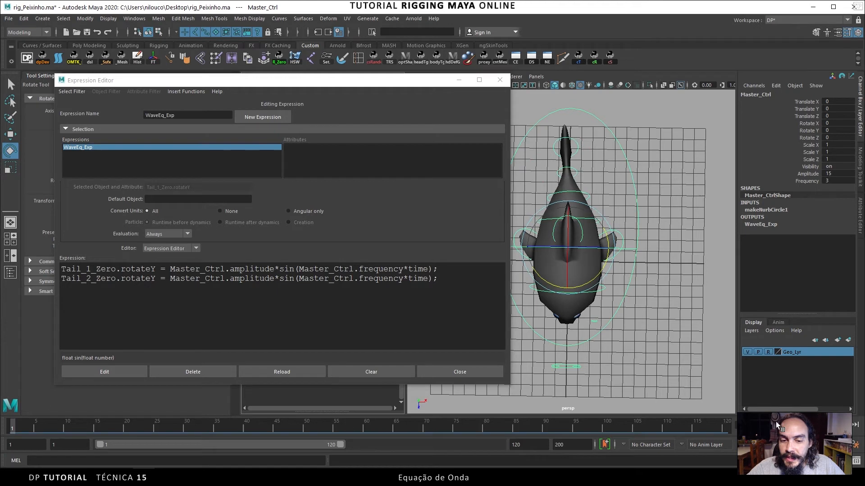
# Duplicate the Tail_2_Zero.rotateY line twice at the end of the expression.
pyautogui.moveTo(61, 279); pyautogui.dragTo(444, 277)
pyautogui.hotkey('ctrl', 'c')
pyautogui.click(445, 277)
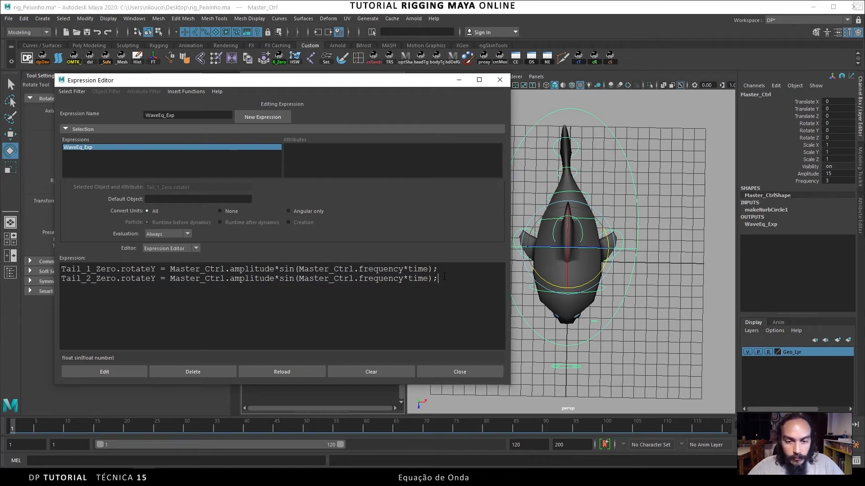
pyautogui.press('Return')
pyautogui.hotkey('ctrl', 'v')
pyautogui.press('Return')
pyautogui.hotkey('ctrl', 'v')
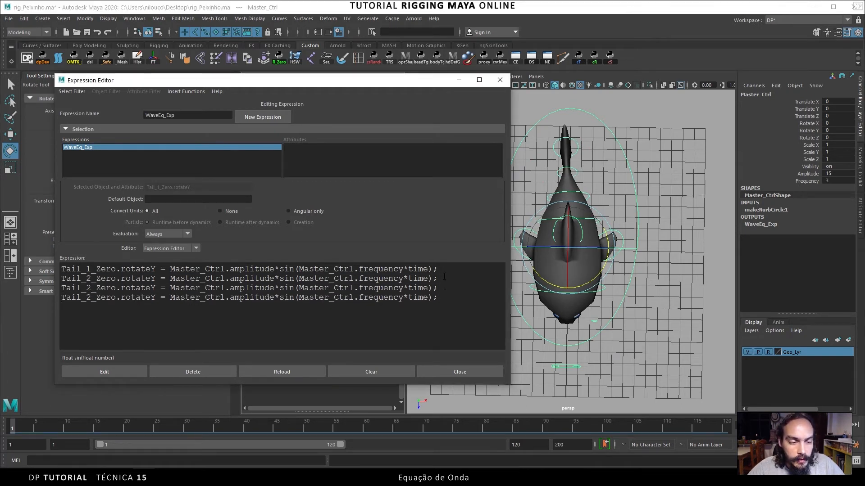
# Retarget the two copied lines to Tail_3_Zero and Tail_4_Zero, update the expression and play the timeline to check the tail.
pyautogui.click(459, 80)
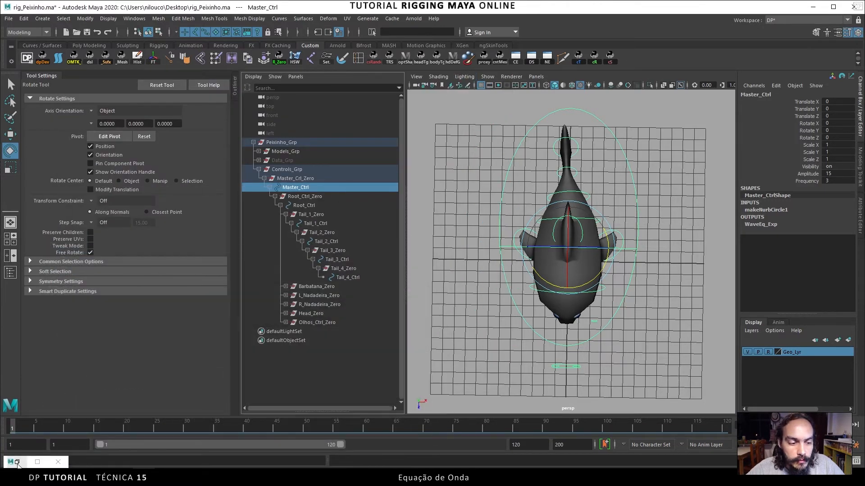
pyautogui.click(37, 462)
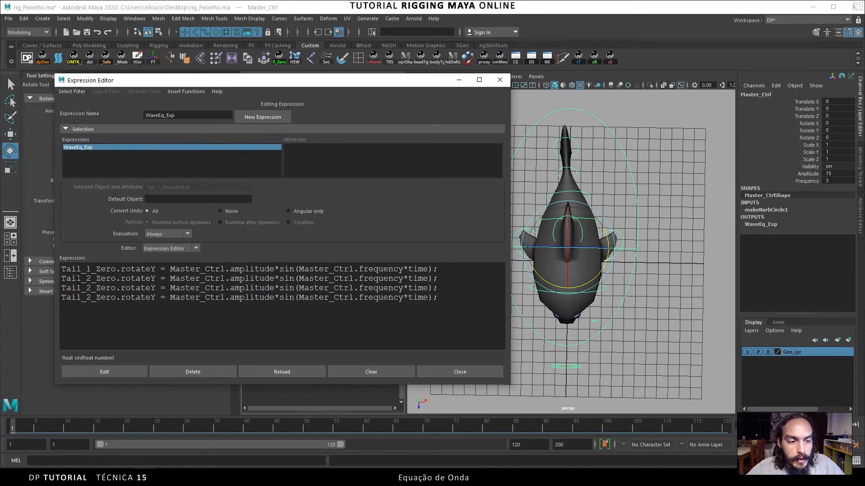
pyautogui.write('3')
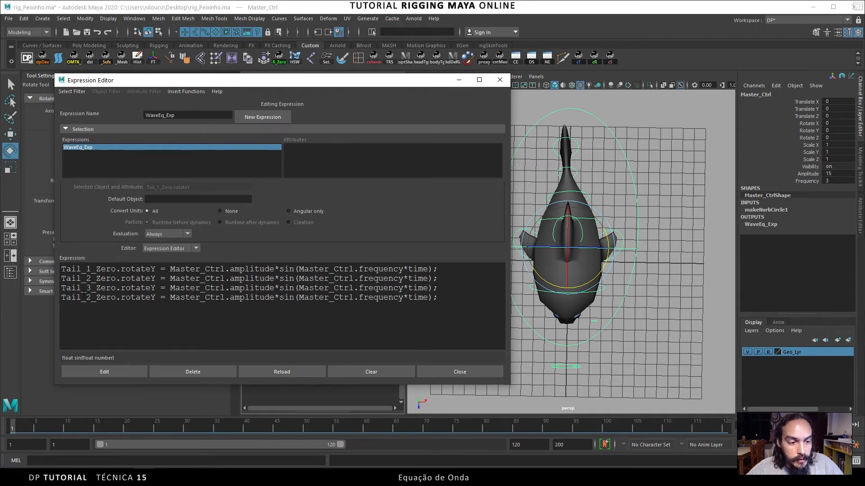
pyautogui.moveTo(86, 297); pyautogui.dragTo(92, 297)
pyautogui.write('4')
pyautogui.click(100, 368)
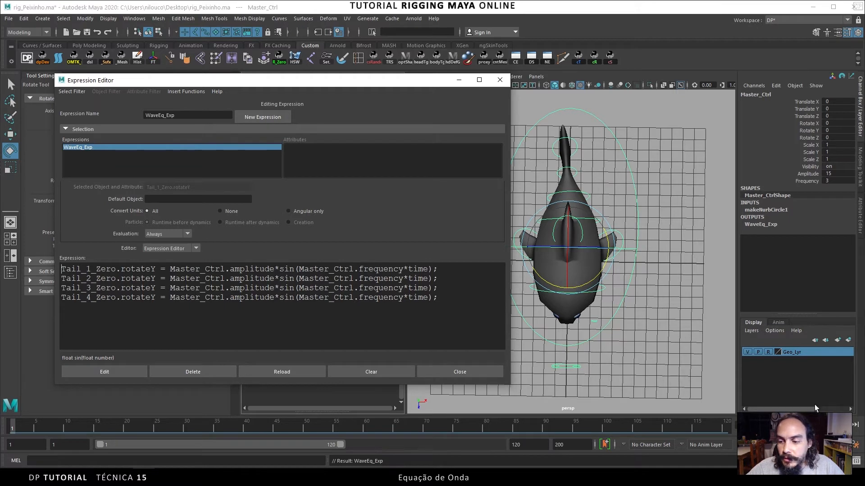
pyautogui.click(819, 426)
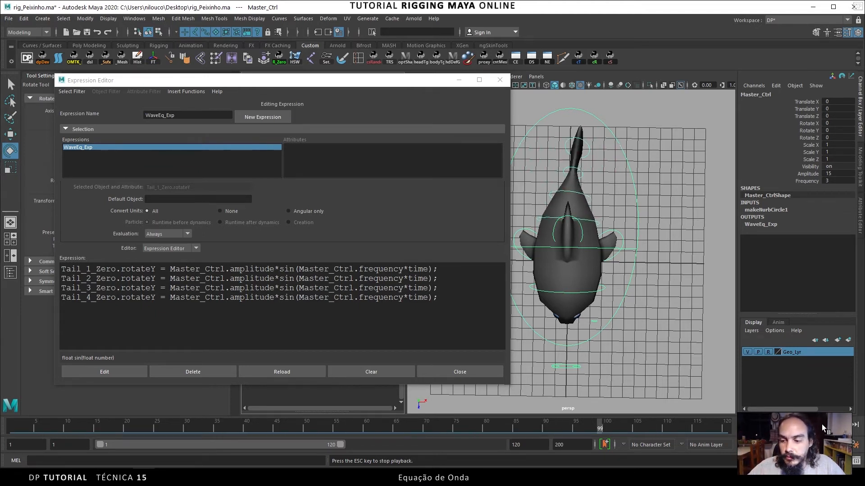
pyautogui.press('Escape')
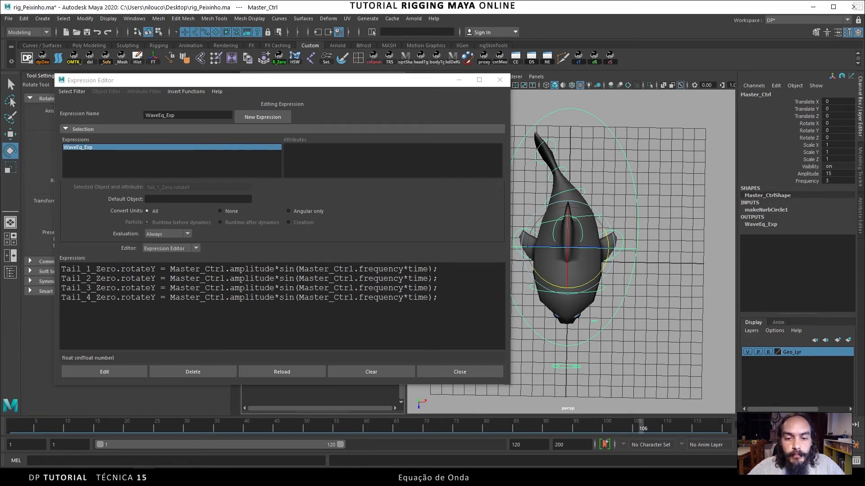
# Add phase offsets after time of -5 for Tail_2_Zero, -10 for Tail_3_Zero and -15 for Tail_4_Zero, update the expression and play the timeline.
pyautogui.click(430, 268)
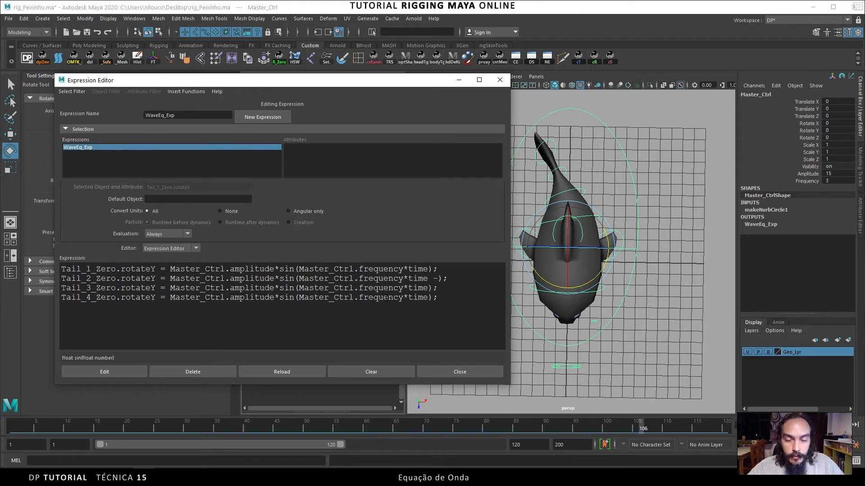
pyautogui.write('5')
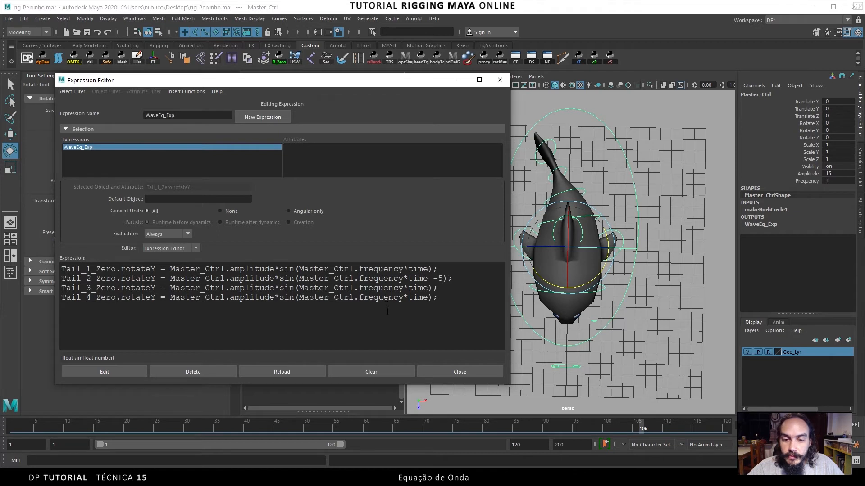
pyautogui.click(429, 288)
pyautogui.write('-10')
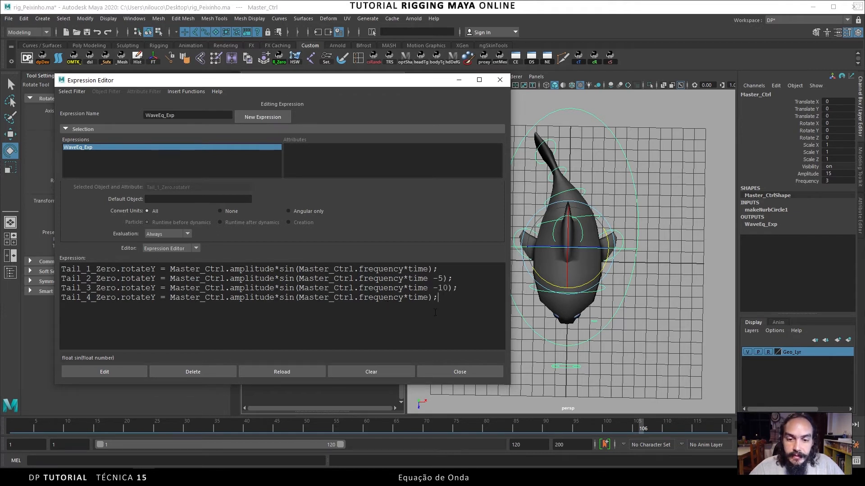
pyautogui.write(' -15')
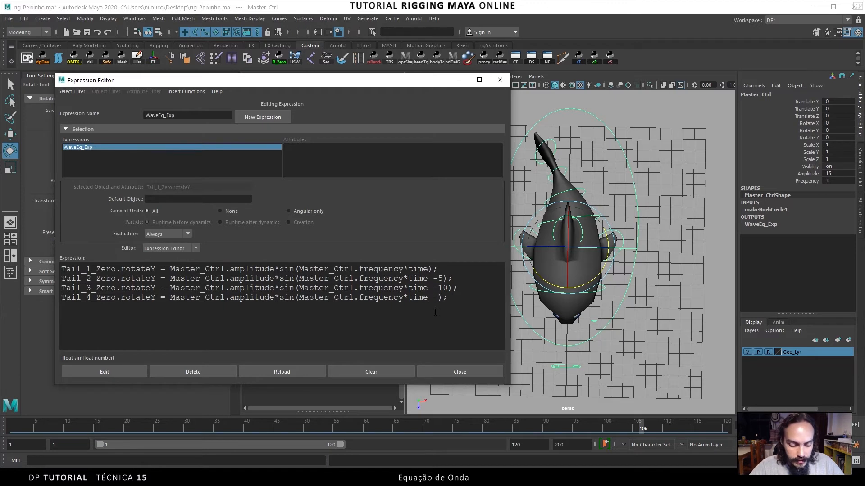
pyautogui.click(130, 372)
pyautogui.click(822, 425)
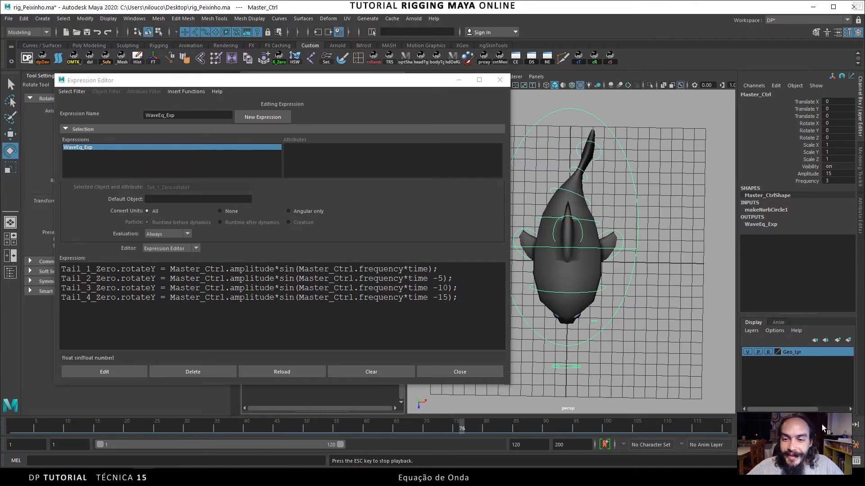
pyautogui.click(821, 424)
# Change the time offsets to -2 for Tail_2_Zero, -4 for Tail_3_Zero and -6 for Tail_4_Zero, update the expression and play the timeline.
pyautogui.click(445, 273)
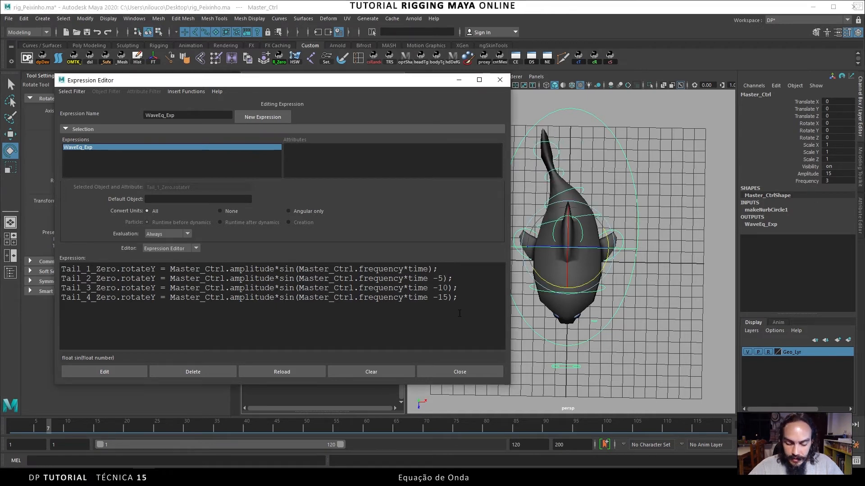
pyautogui.press('BackSpace')
pyautogui.write('2')
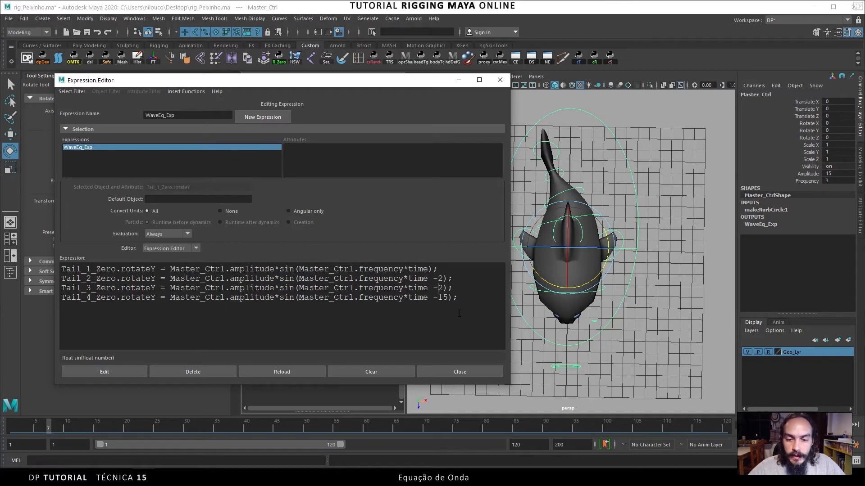
pyautogui.press('Delete')
pyautogui.write('4')
pyautogui.press('Down')
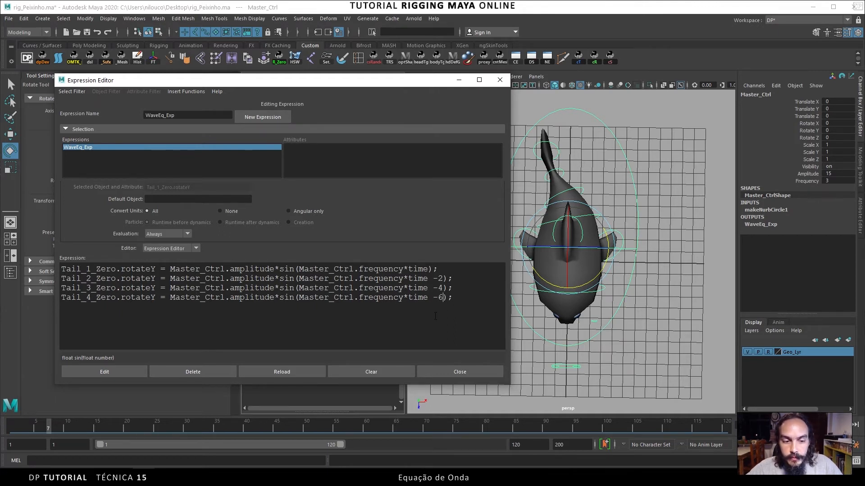
pyautogui.click(117, 370)
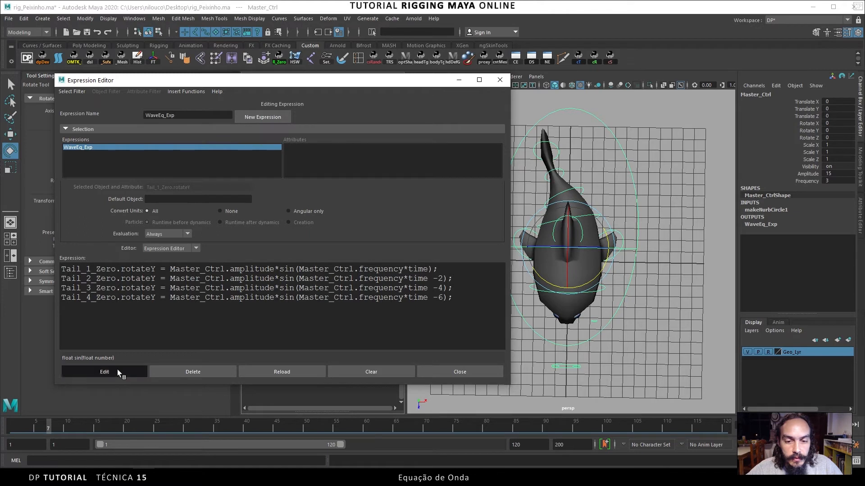
pyautogui.click(822, 426)
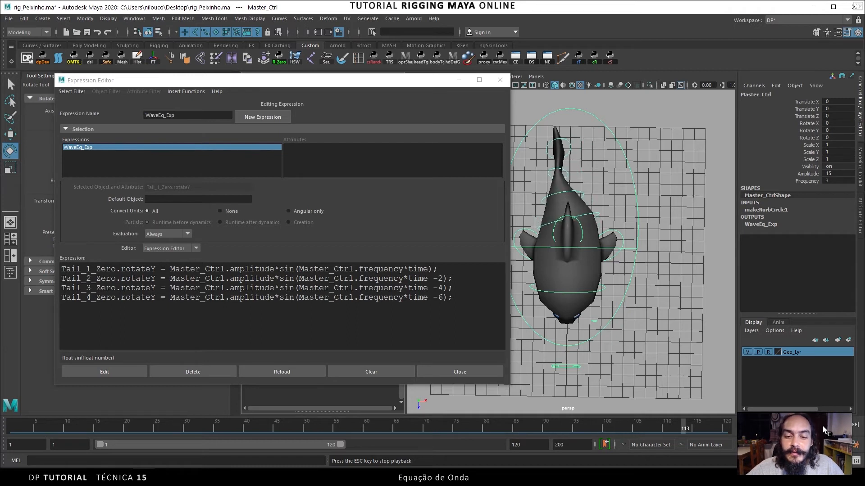
pyautogui.click(822, 426)
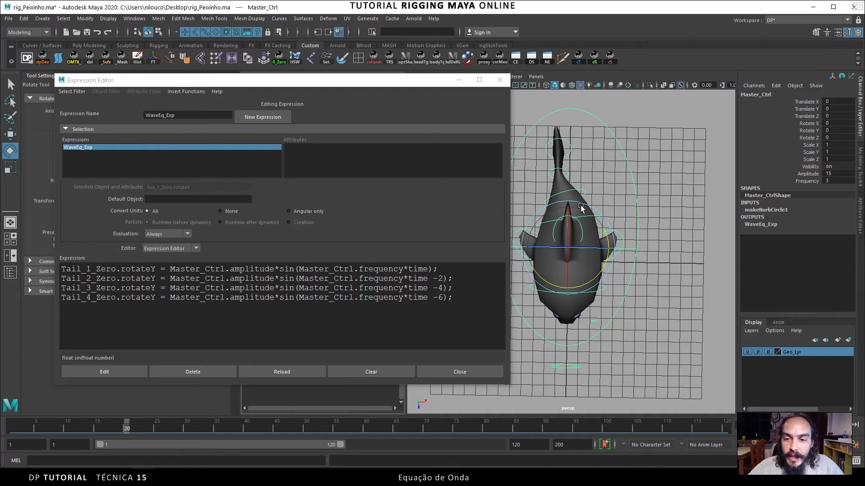
# Set the Tail_2_Zero time offset to -10, update the expression and play the timeline to compare the tail motion.
pyautogui.click(443, 278)
pyautogui.hotkey('shift', 'Left')
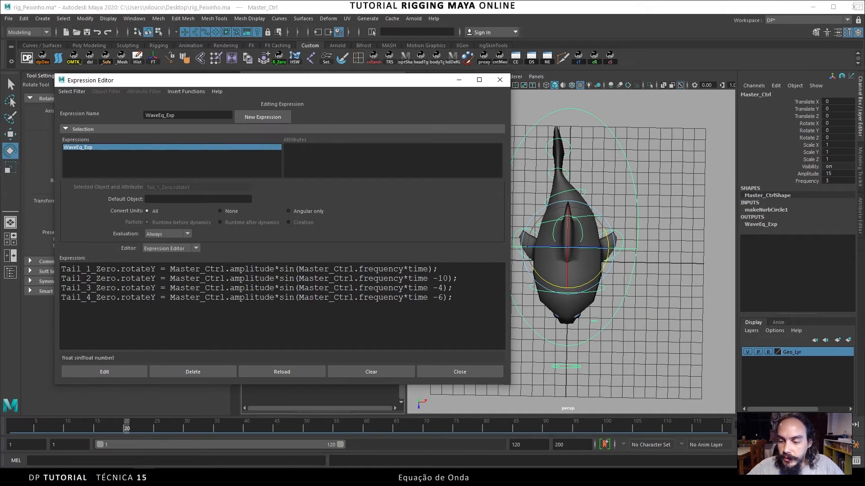
pyautogui.click(115, 372)
pyautogui.click(823, 426)
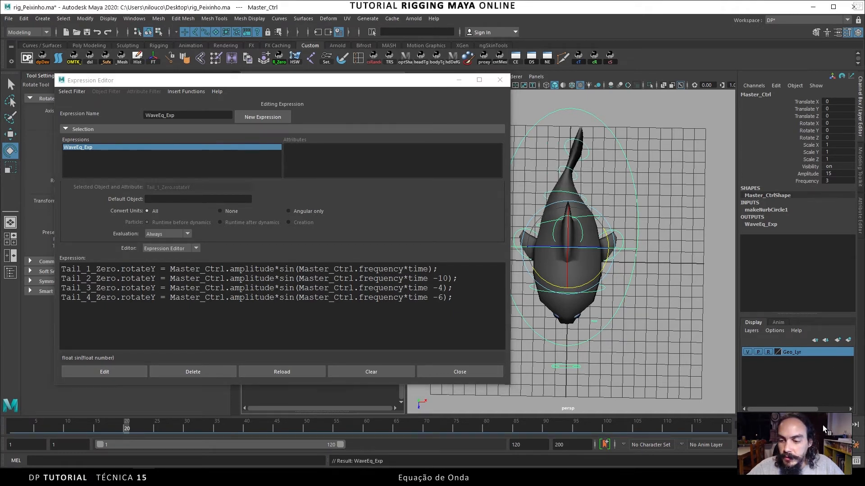
pyautogui.click(823, 425)
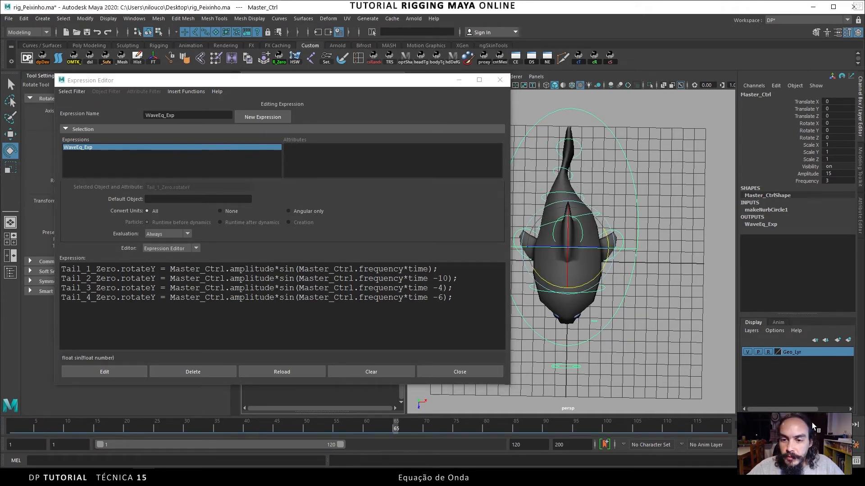
# Set the time offsets of Tail_2_Zero, Tail_3_Zero and Tail_4_Zero to -1, -2 and -3, update the expression and play the timeline.
pyautogui.click(445, 279)
pyautogui.press('BackSpace')
pyautogui.write('2')
pyautogui.press('Down')
pyautogui.press('BackSpace')
pyautogui.write('3')
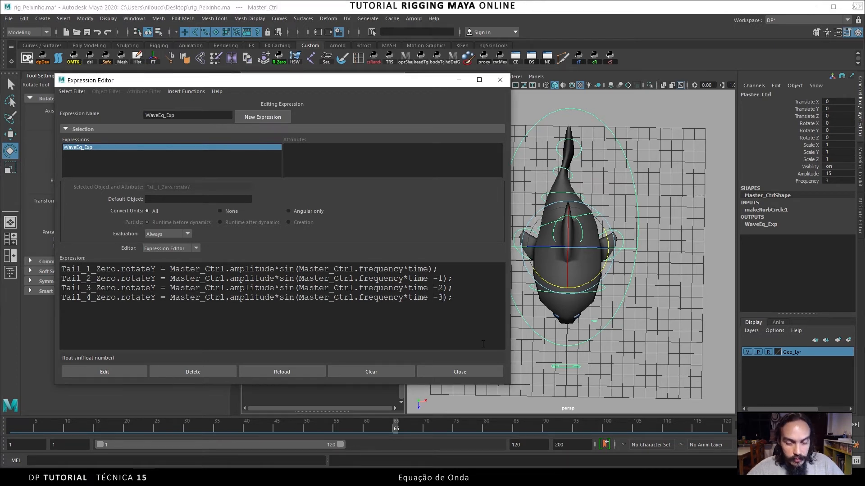
pyautogui.click(112, 367)
pyautogui.click(821, 423)
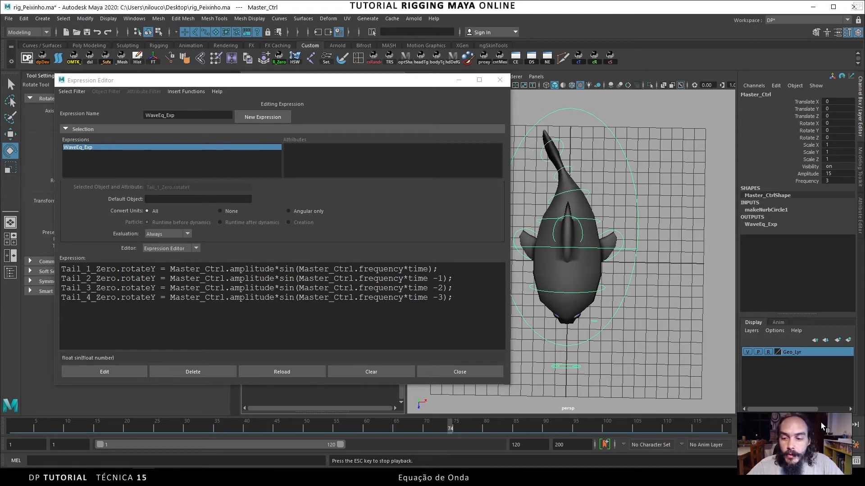
pyautogui.click(825, 426)
pyautogui.click(780, 427)
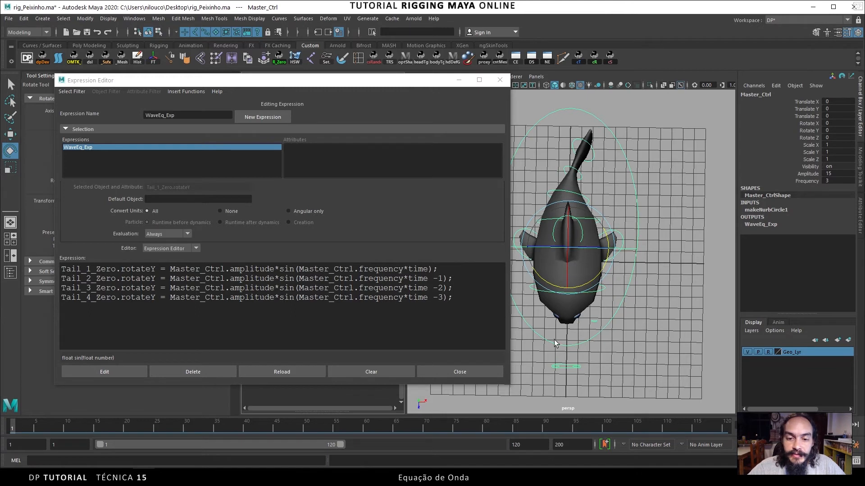
# Add a keyable float attribute named offset to Master_Ctrl.
pyautogui.click(442, 278)
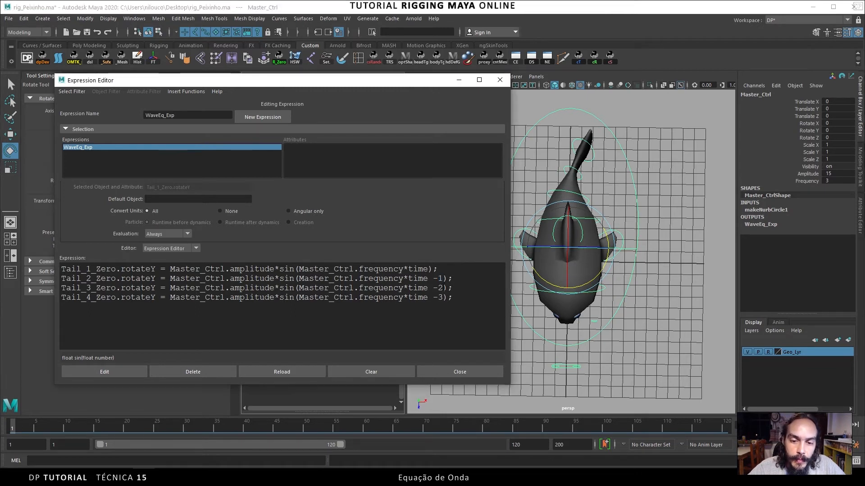
pyautogui.middleClick(610, 300)
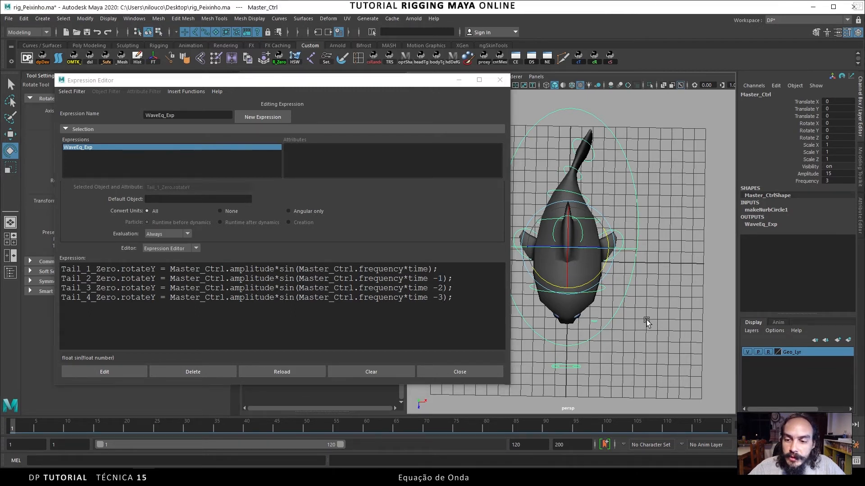
pyautogui.click(775, 85)
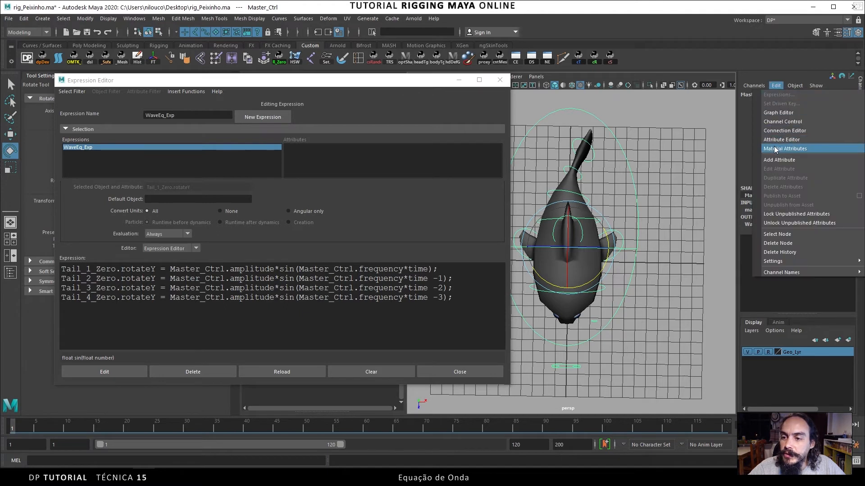
pyautogui.click(793, 159)
pyautogui.write('offse')
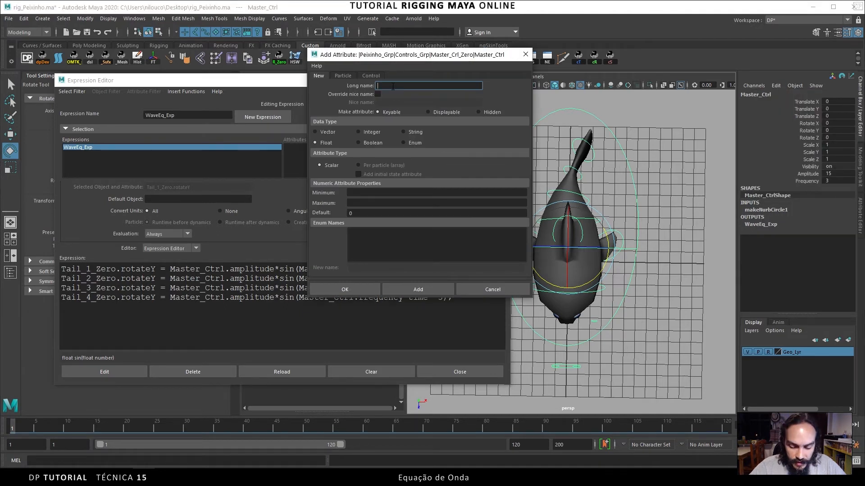
pyautogui.write('t')
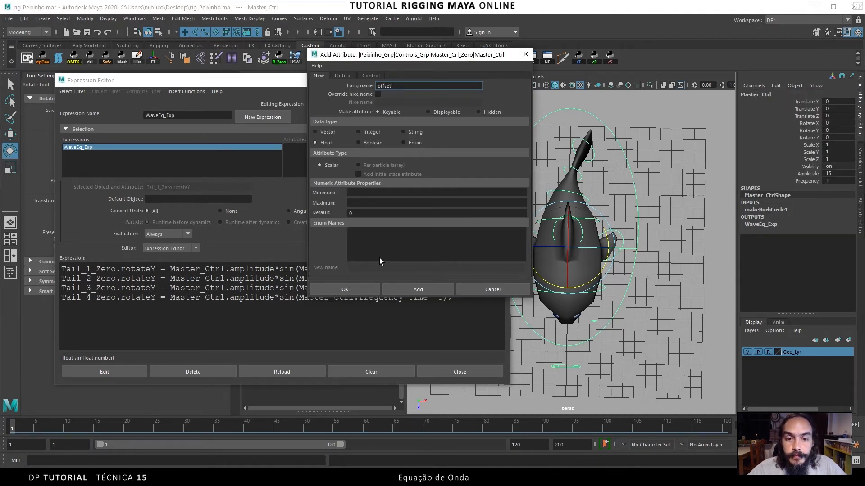
pyautogui.click(412, 285)
pyautogui.click(471, 288)
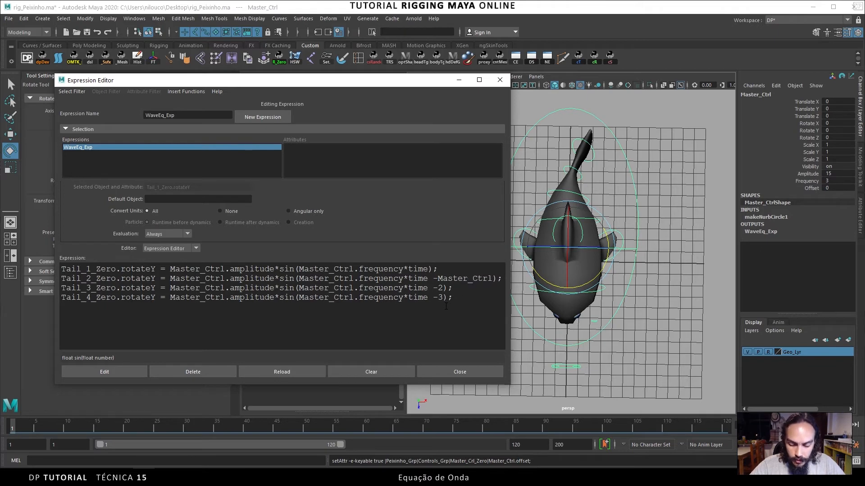
# Replace the fixed offset in the Tail_2_Zero line with Master_Ctrl.offset and widen the Expression Editor to fit the line.
pyautogui.write('.offset')
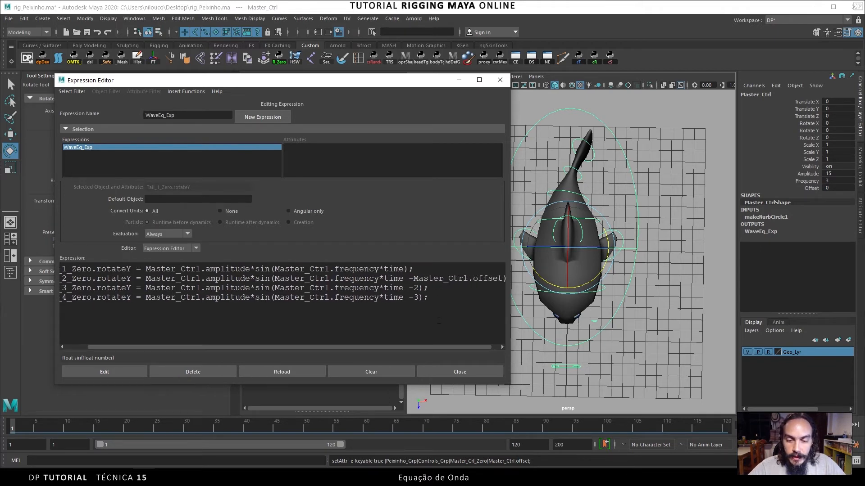
pyautogui.moveTo(509, 318); pyautogui.dragTo(619, 321)
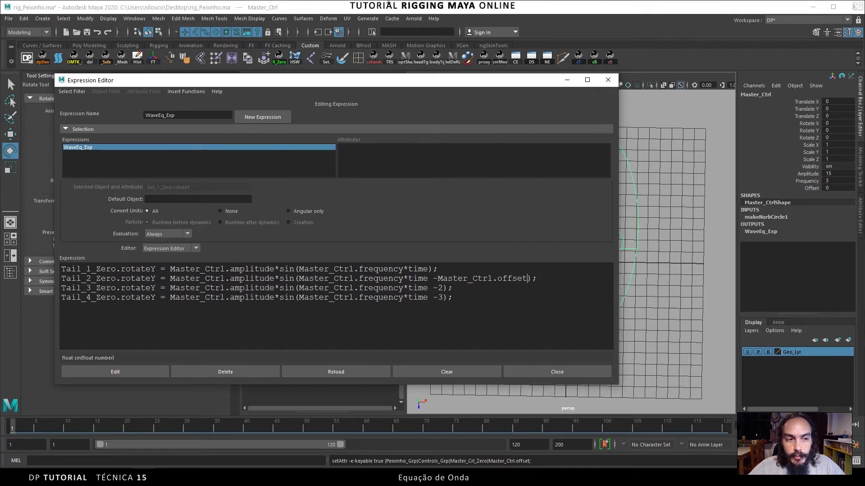
pyautogui.moveTo(363, 79); pyautogui.dragTo(312, 77)
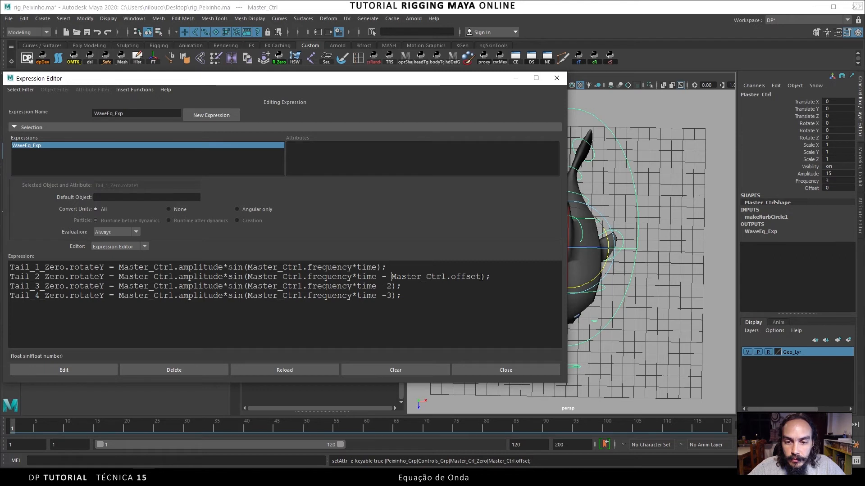
# Replace the fixed offsets with Master_Ctrl.offset*2 in the Tail_3_Zero line and Master_Ctrl.offset*3 in the Tail_4_Zero line.
pyautogui.moveTo(392, 277); pyautogui.dragTo(480, 277)
pyautogui.hotkey('ctrl', 'c')
pyautogui.click(387, 287)
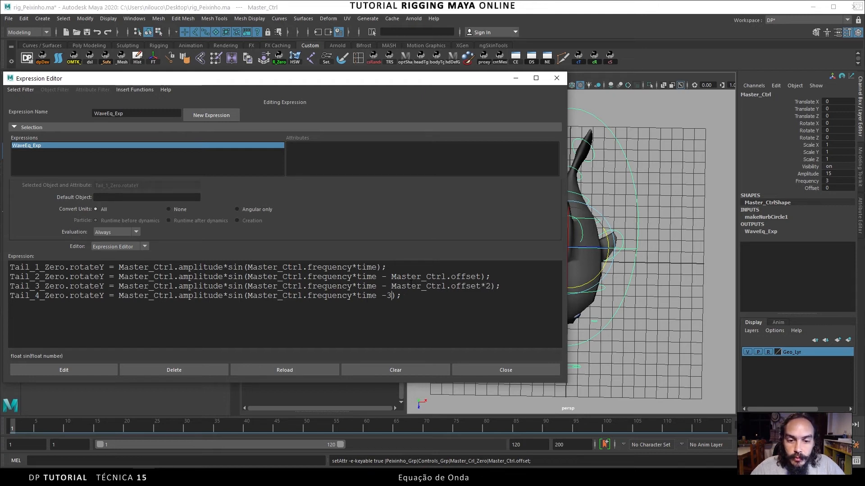
pyautogui.hotkey('shift', 'Right')
pyautogui.hotkey('ctrl', 'v')
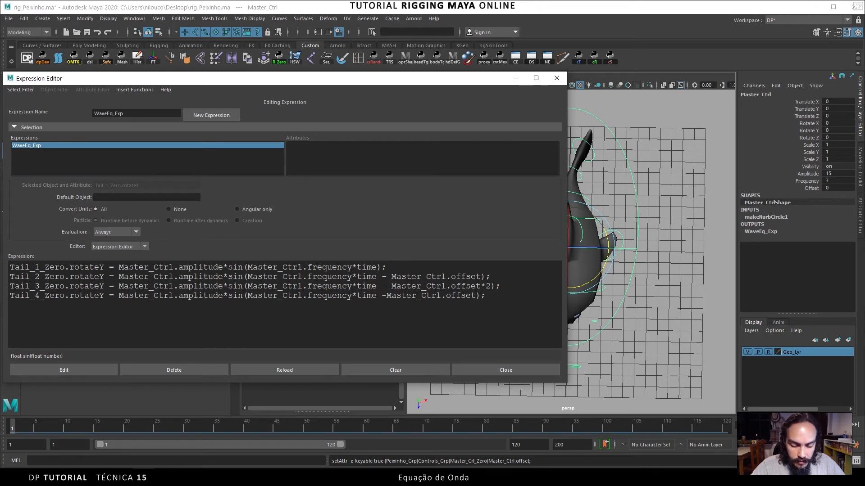
pyautogui.write('3')
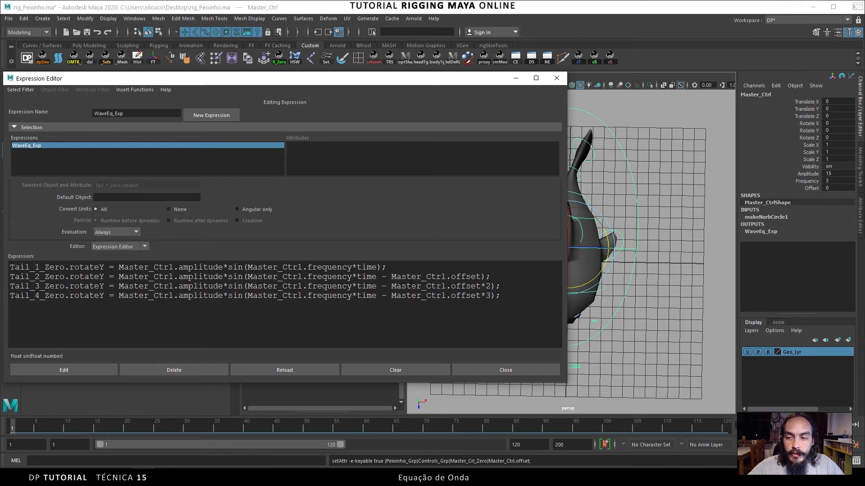
# Narrow the Expression Editor and shrink its text to uncover the fish while keeping full lines readable, and update the expression.
pyautogui.moveTo(566, 99); pyautogui.dragTo(428, 119)
pyautogui.keyDown('ctrl'); pyautogui.scroll(-3, 278, 300); pyautogui.keyUp('ctrl')
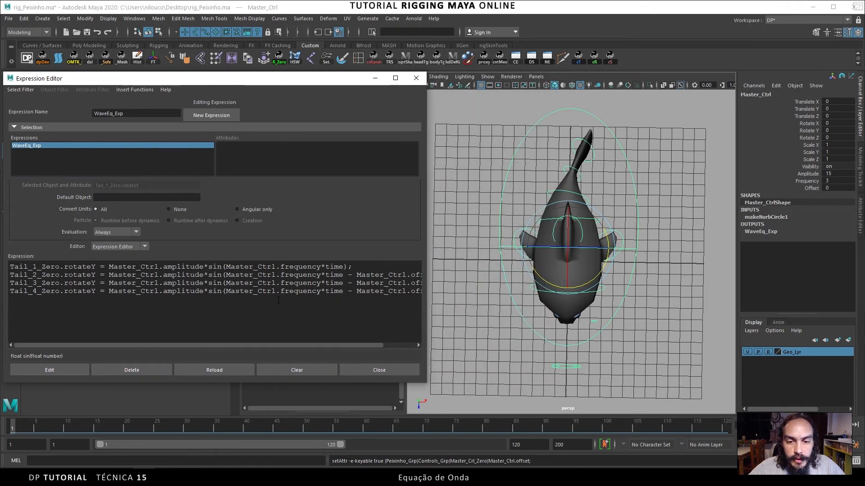
pyautogui.keyDown('ctrl'); pyautogui.scroll(1, 278, 300); pyautogui.keyUp('ctrl')
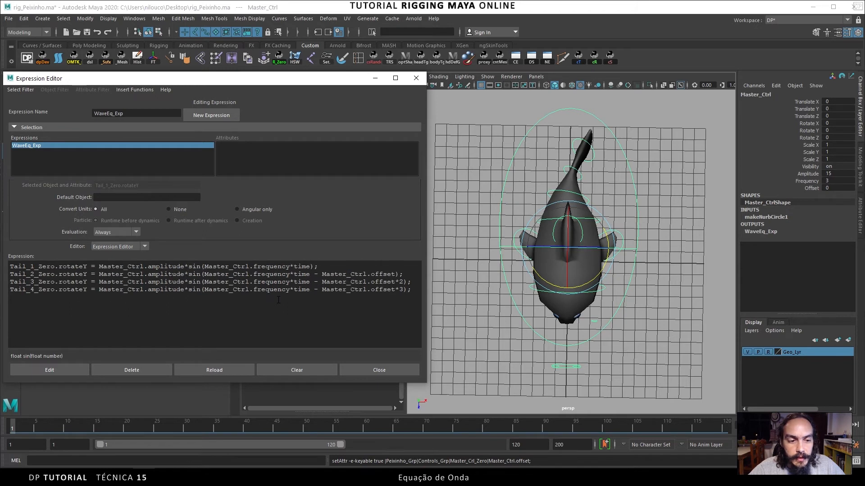
pyautogui.click(71, 368)
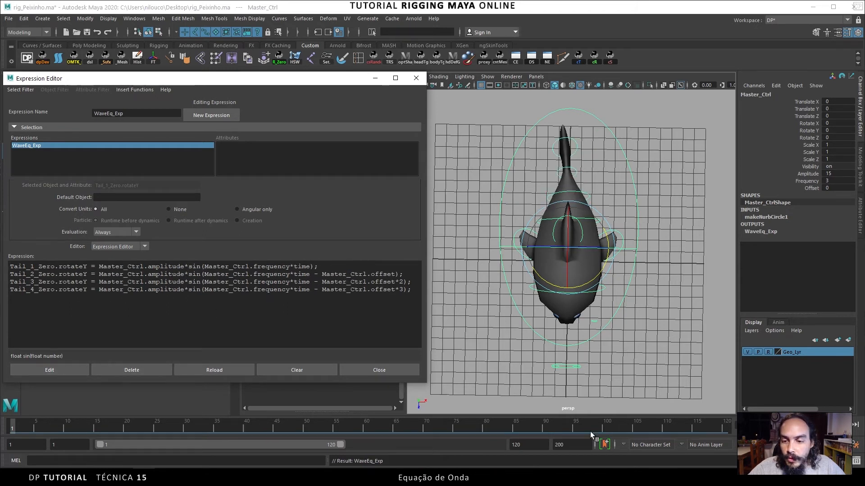
# Play the timeline to check the tail motion with Master_Ctrl's Offset at 0, returning to the first frame.
pyautogui.click(824, 424)
pyautogui.click(823, 424)
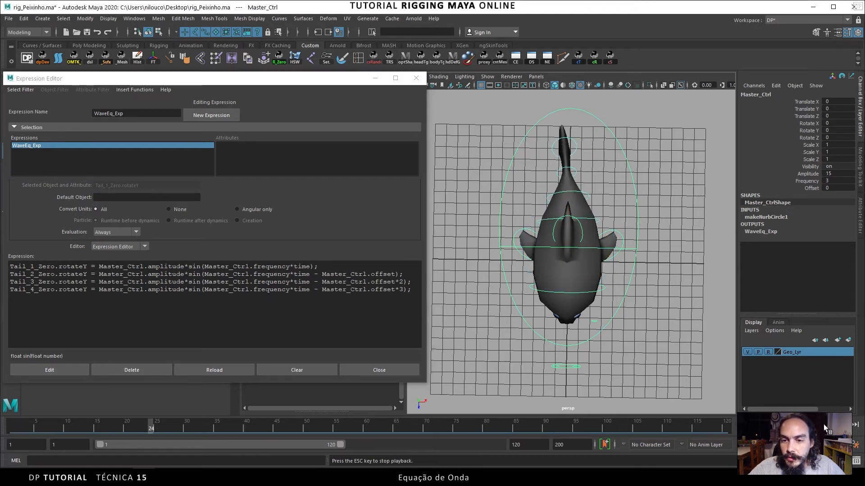
pyautogui.click(823, 425)
pyautogui.click(777, 424)
# Set Master_Ctrl's Offset to 1 and play the timeline to check the wave along the tail.
pyautogui.click(839, 188)
pyautogui.write('1')
pyautogui.press('Return')
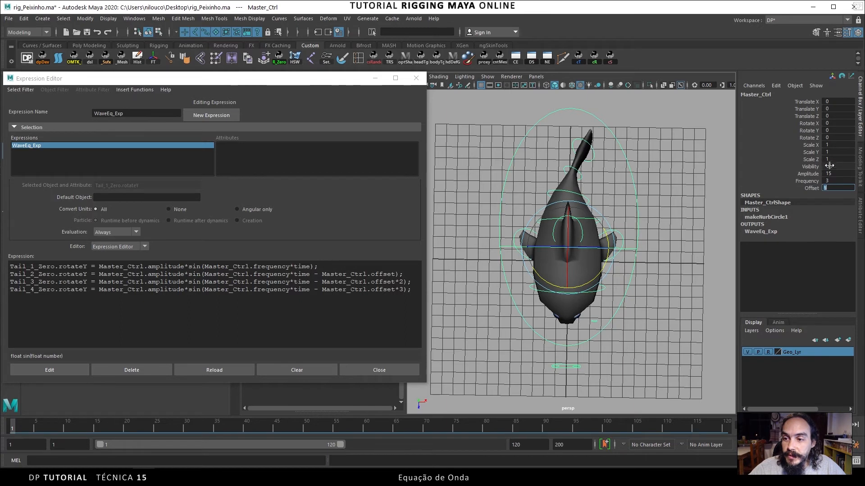
pyautogui.click(824, 425)
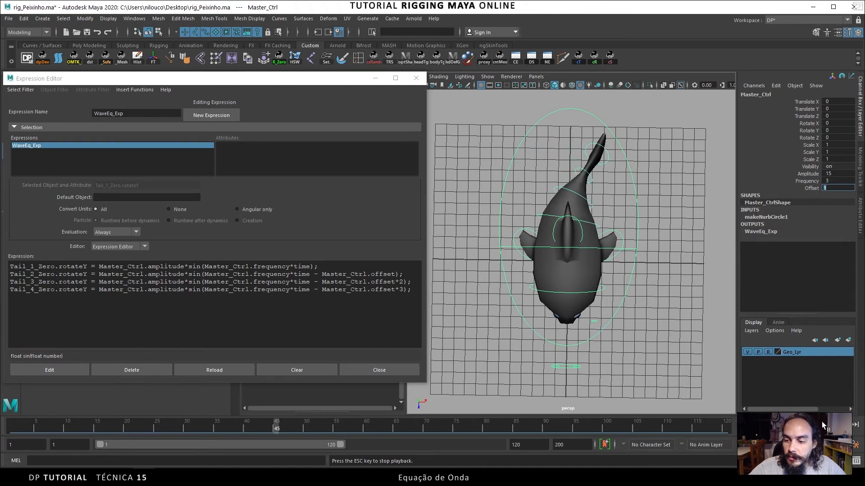
pyautogui.click(822, 424)
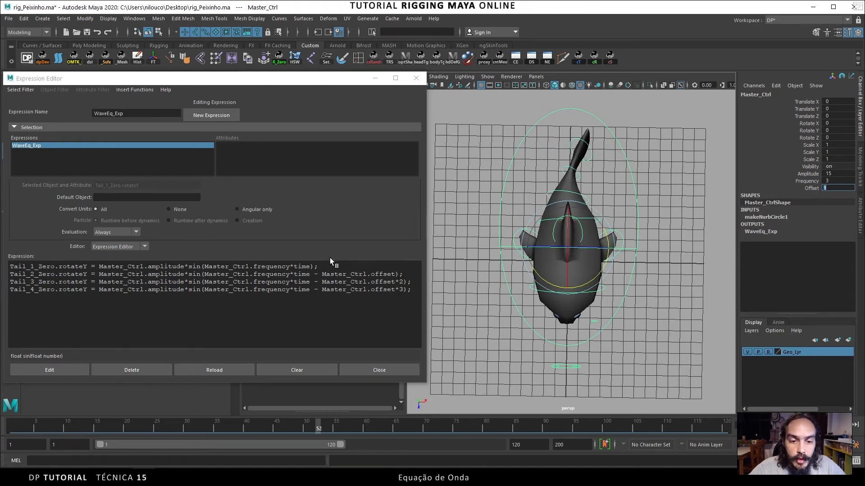
# Append - Master_Ctrl.offset*0 after time in the Tail_1_Zero line and multiply the offset by 1 in the Tail_2_Zero line.
pyautogui.moveTo(314, 274); pyautogui.dragTo(391, 274)
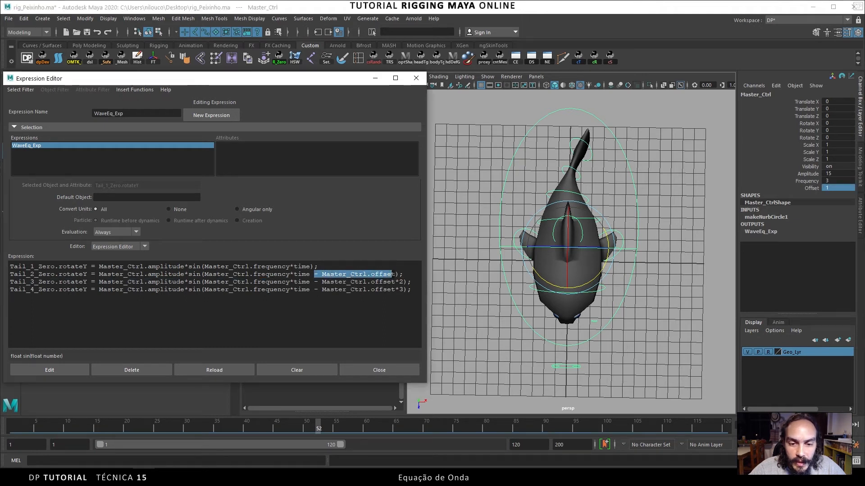
pyautogui.click(337, 299)
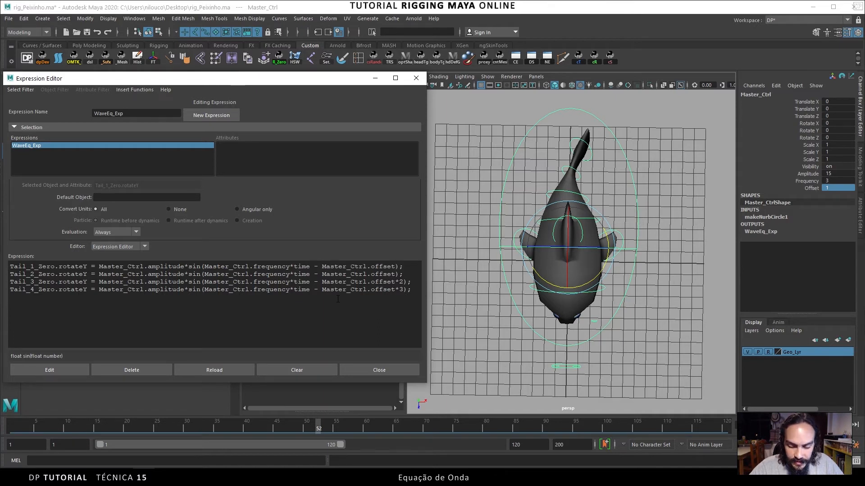
pyautogui.write('*0')
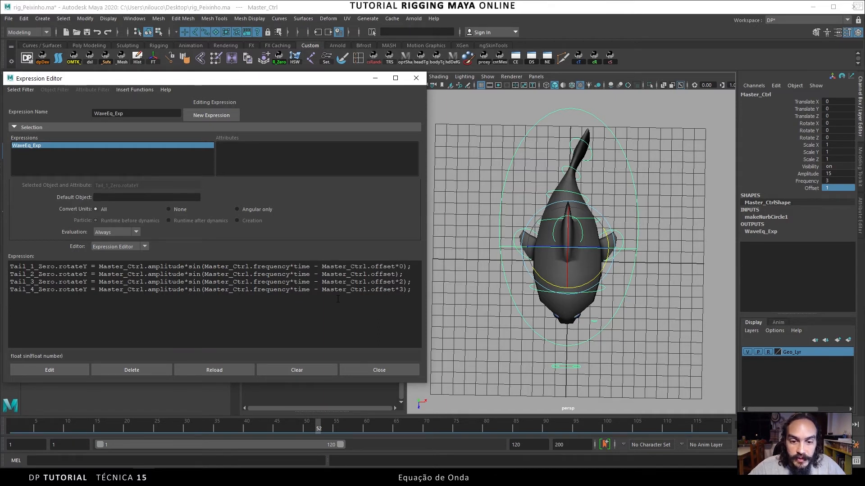
pyautogui.press('Down')
pyautogui.press('Left')
pyautogui.press('Left')
pyautogui.write('*1')
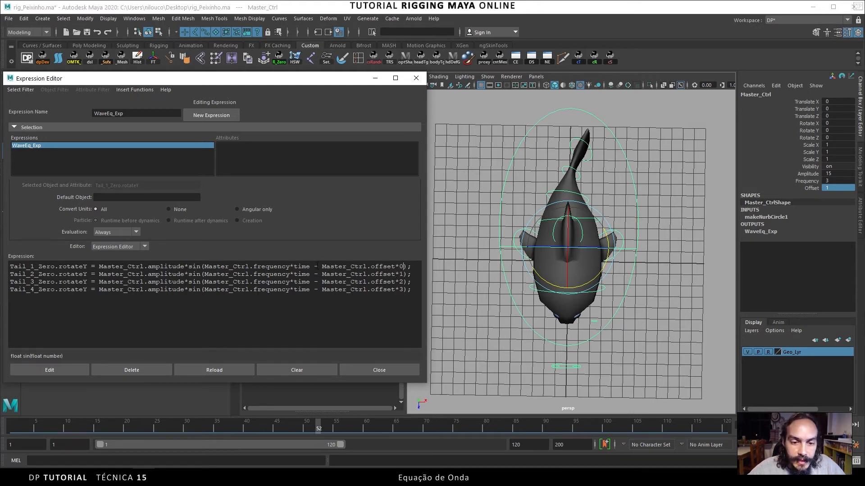
# Compare the Tail_1_Zero line's offset term with the wave equation in 06_EquacaoSenoidal.jpg in Photos, and return to Maya.
pyautogui.moveTo(332, 267); pyautogui.dragTo(392, 266)
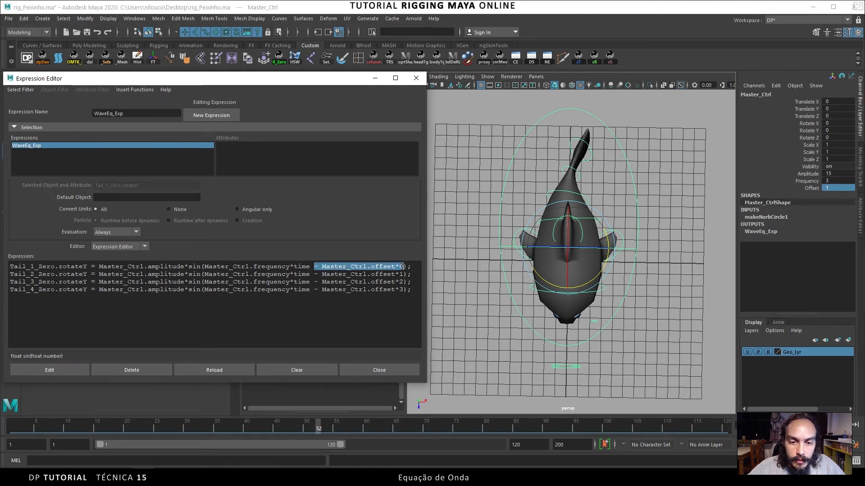
pyautogui.hotkey('alt', 'Tab')
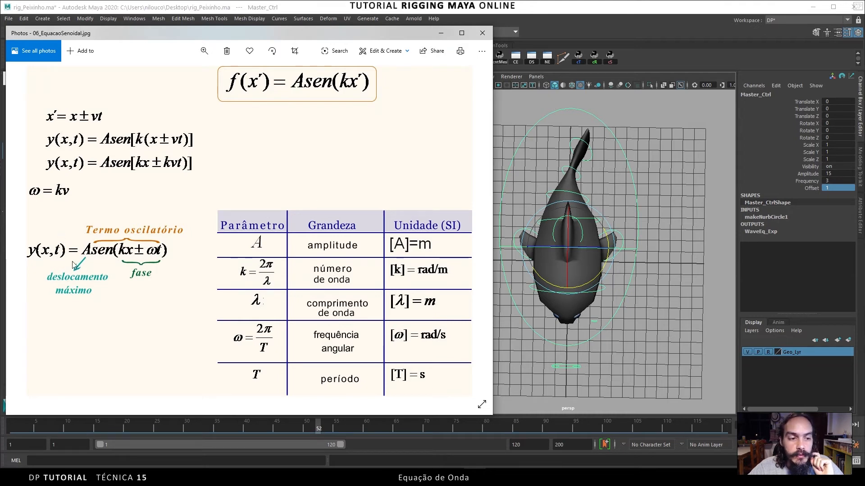
pyautogui.click(441, 34)
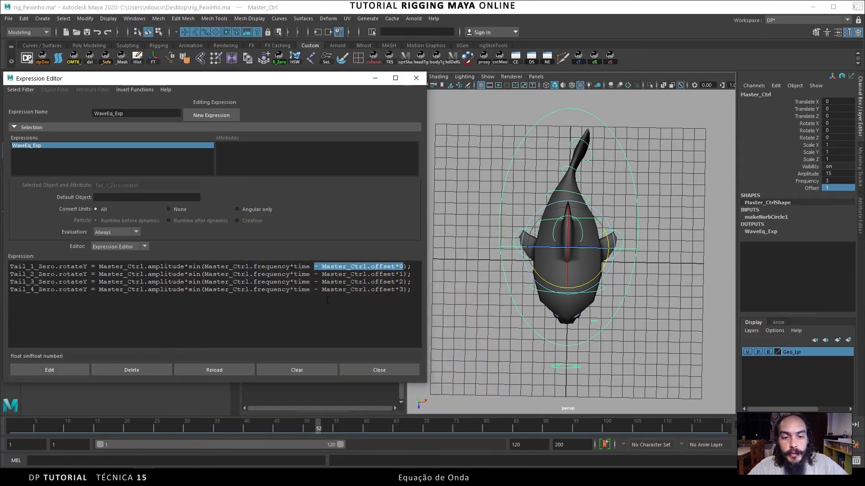
# Widen the Expression Editor and play the timeline to check the wave along the tail, stopping it again.
pyautogui.click(417, 270)
pyautogui.moveTo(426, 302); pyautogui.dragTo(489, 298)
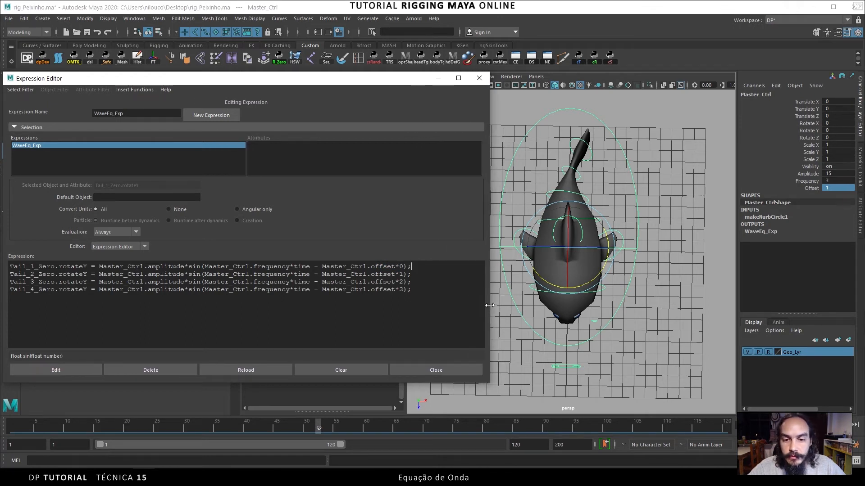
pyautogui.click(823, 424)
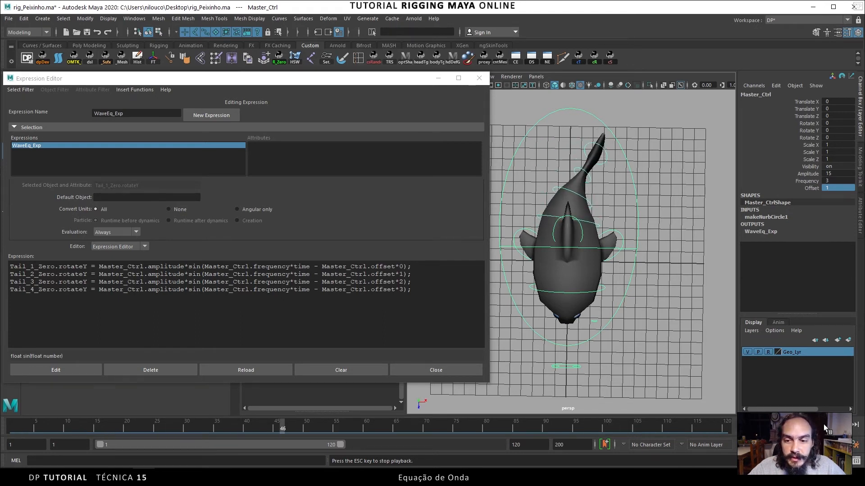
pyautogui.click(823, 425)
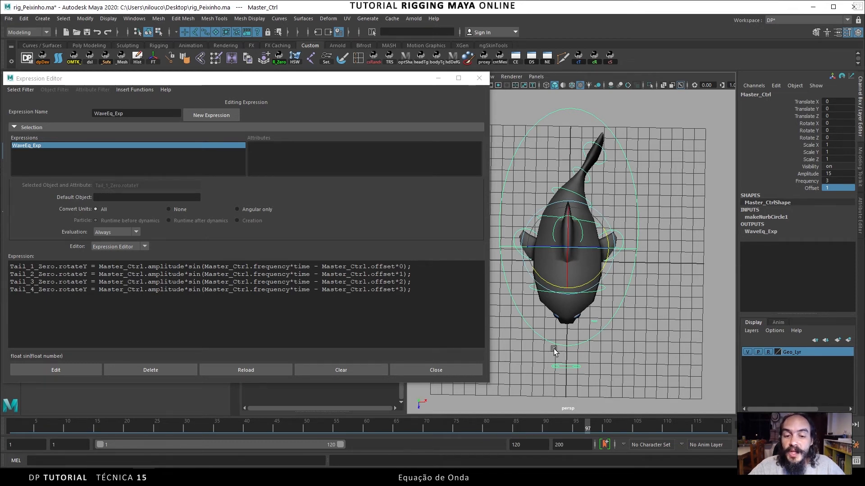
# Add a keyable float attribute named inclination with a default of 0 to Master_Ctrl.
pyautogui.click(811, 188)
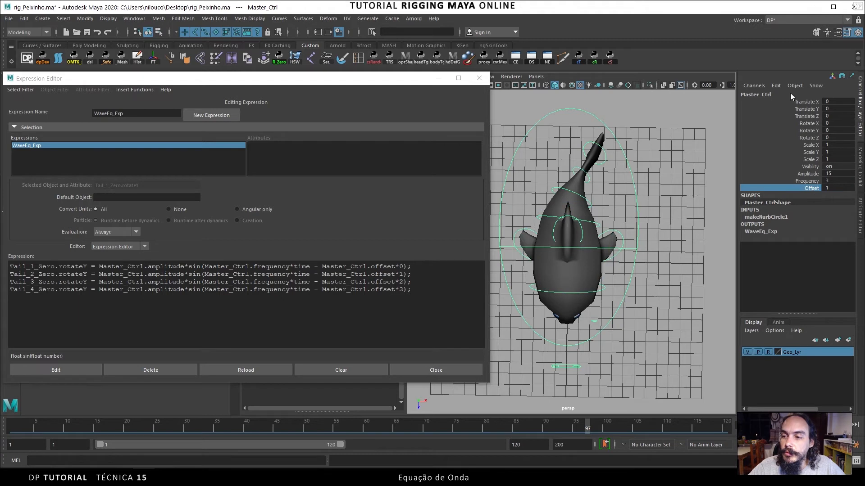
pyautogui.click(776, 86)
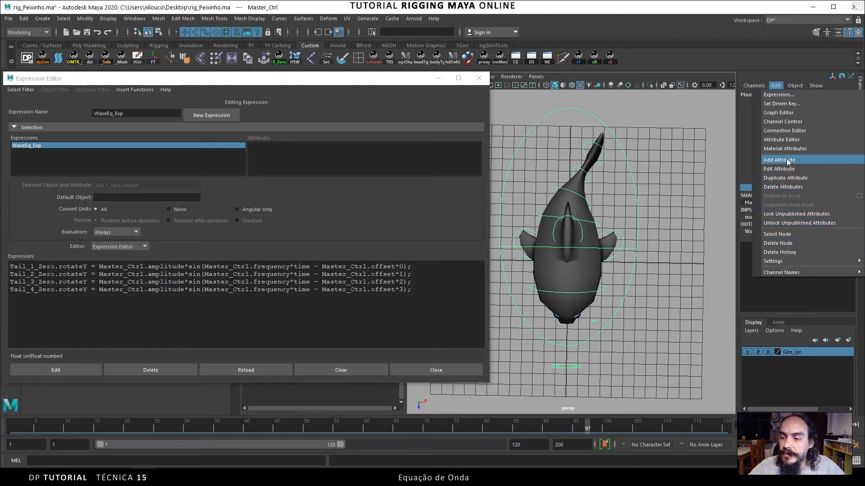
pyautogui.click(784, 160)
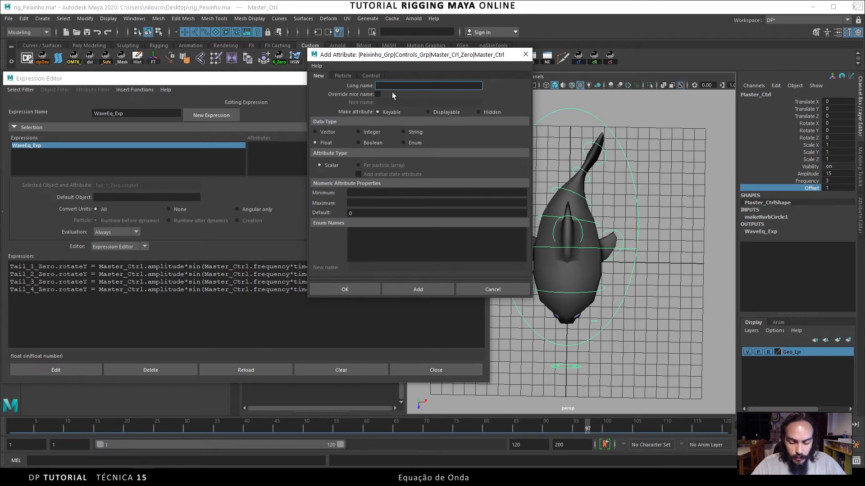
pyautogui.write('inclination')
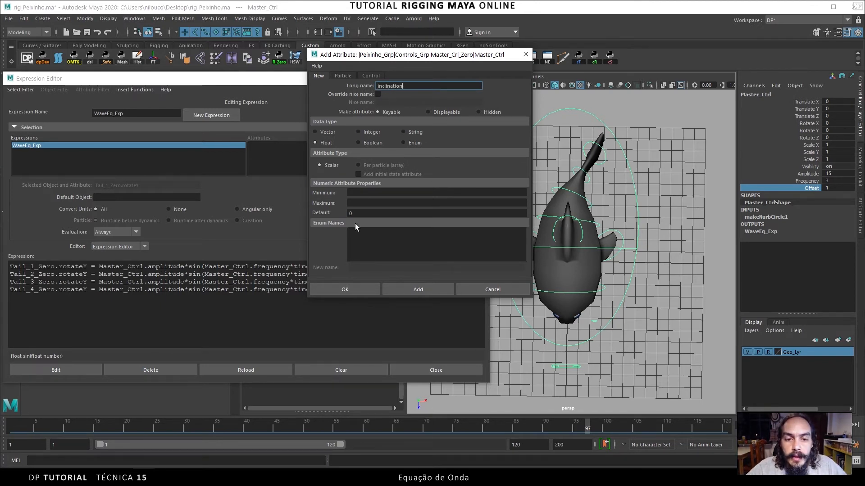
pyautogui.click(369, 288)
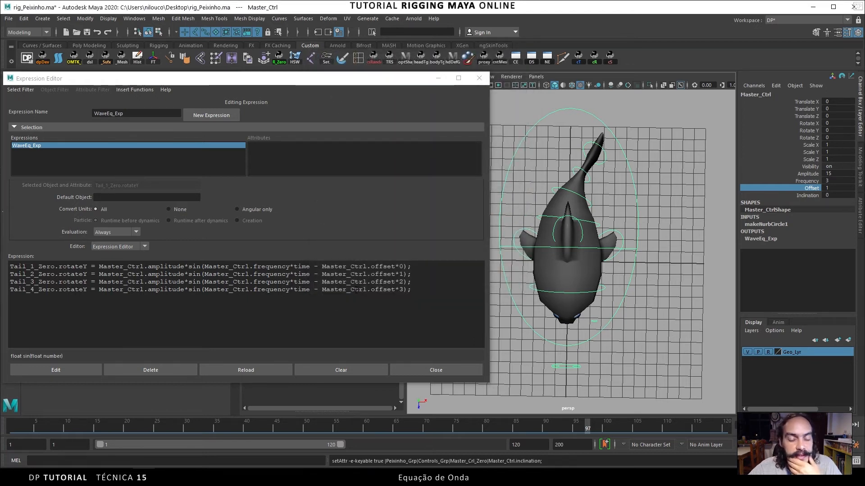
# Append + Master_Ctrl.inclination after the sine term in the Tail_1_Zero line of the expression.
pyautogui.moveTo(407, 267); pyautogui.dragTo(312, 261)
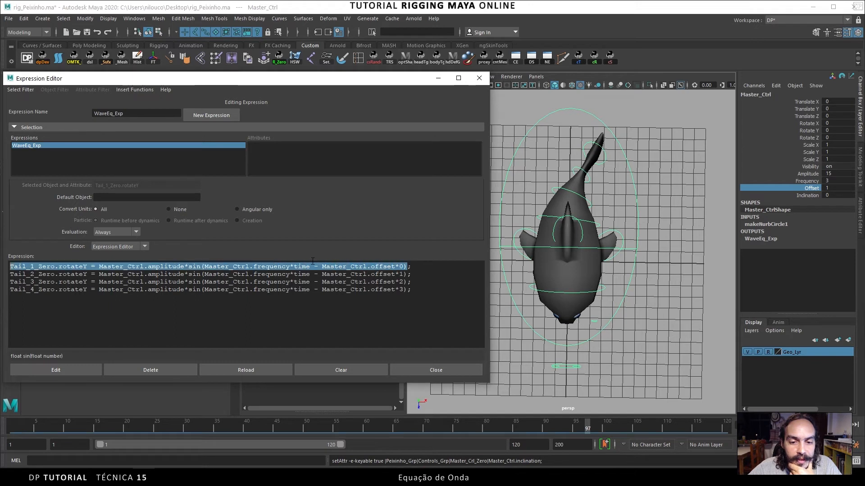
pyautogui.moveTo(198, 257); pyautogui.dragTo(99, 267)
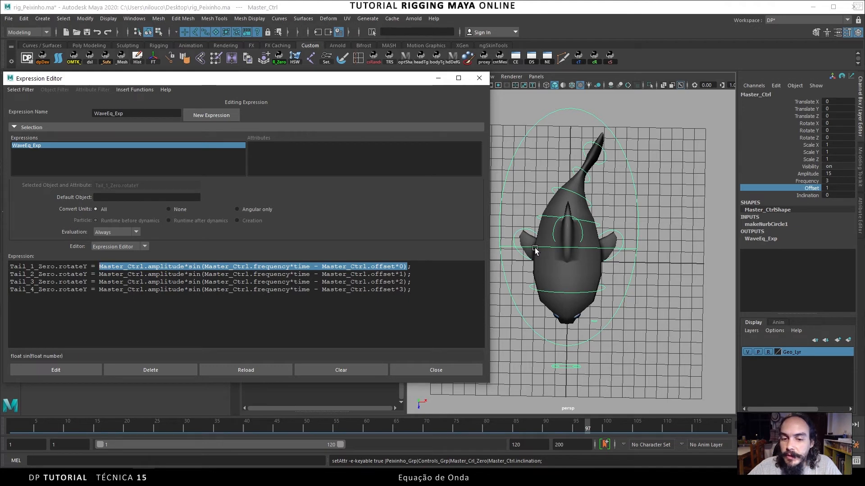
pyautogui.click(453, 279)
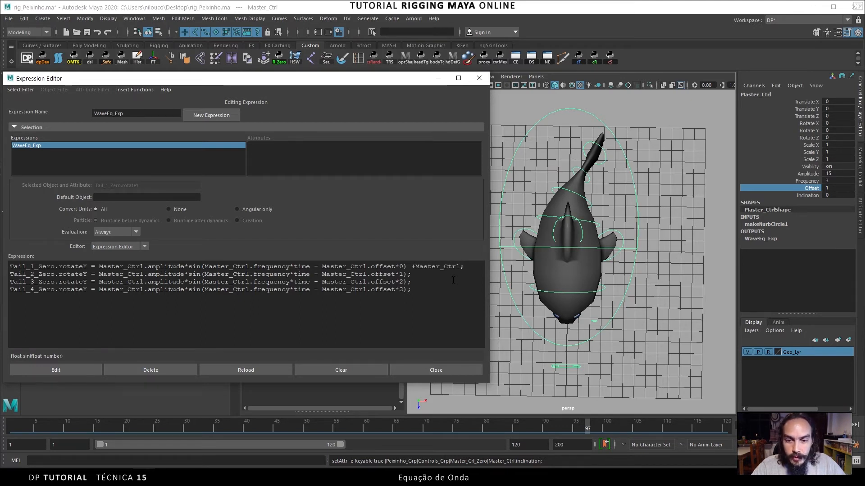
pyautogui.write('Master_Ctrl.inclination')
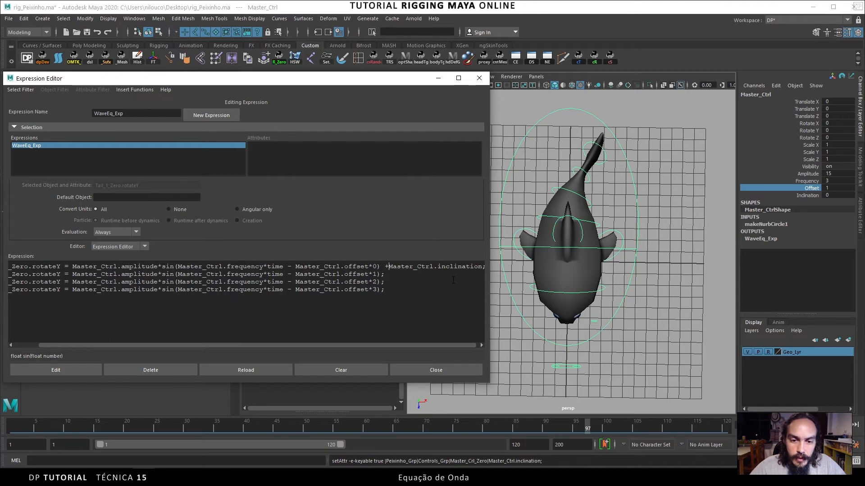
pyautogui.write(';')
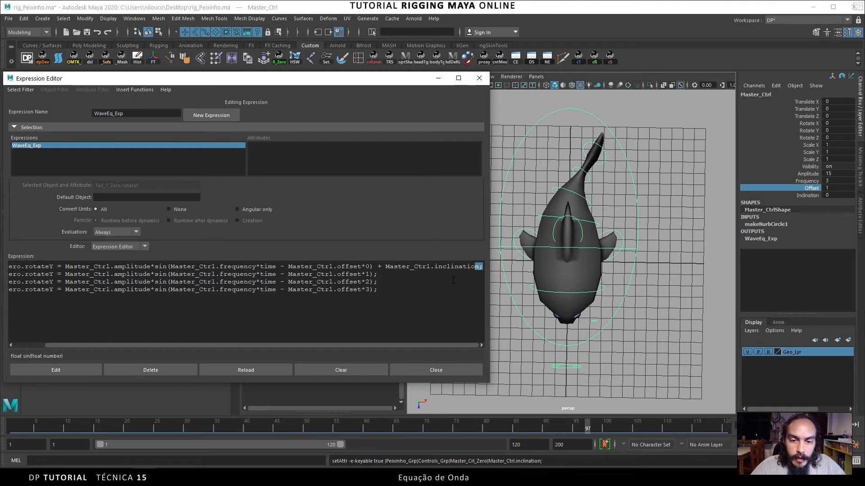
# Copy the + Master_Ctrl.inclination term to the ends of the Tail_2_Zero, Tail_3_Zero and Tail_4_Zero lines.
pyautogui.hotkey('shift', 'Left')
pyautogui.hotkey('shift', 'Left')
pyautogui.hotkey('shift', 'Left')
pyautogui.hotkey('shift', 'Left')
pyautogui.hotkey('shift', 'Left')
pyautogui.press('Down')
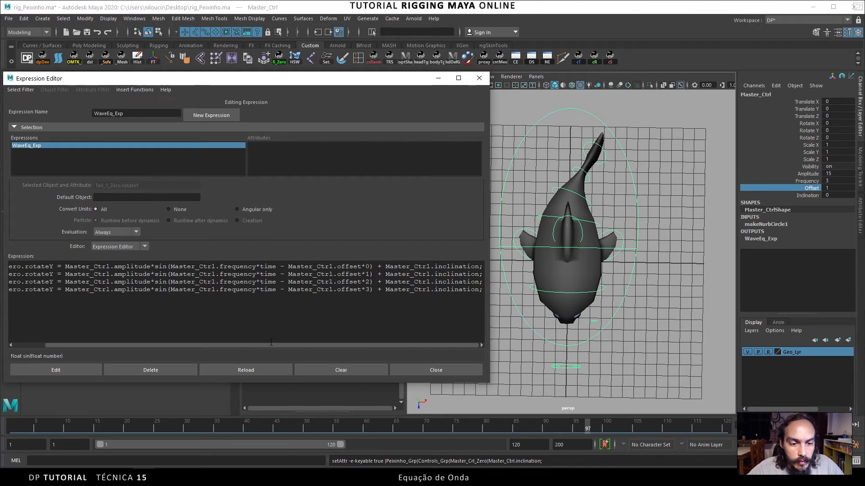
# Widen the Expression Editor to show the full lines, keeping the fish in view, and update the WaveEq_Exp expression.
pyautogui.moveTo(489, 325); pyautogui.dragTo(527, 335)
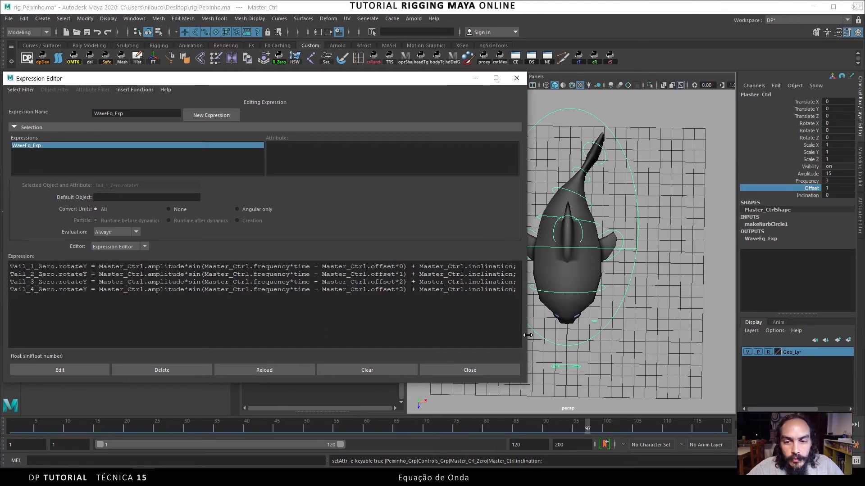
pyautogui.keyDown('alt'); pyautogui.moveTo(633, 285); pyautogui.dragTo(676, 283, button='middle'); pyautogui.keyUp('alt')
pyautogui.keyDown('alt'); pyautogui.moveTo(676, 283); pyautogui.dragTo(675, 282); pyautogui.keyUp('alt')
pyautogui.click(41, 366)
pyautogui.click(41, 367)
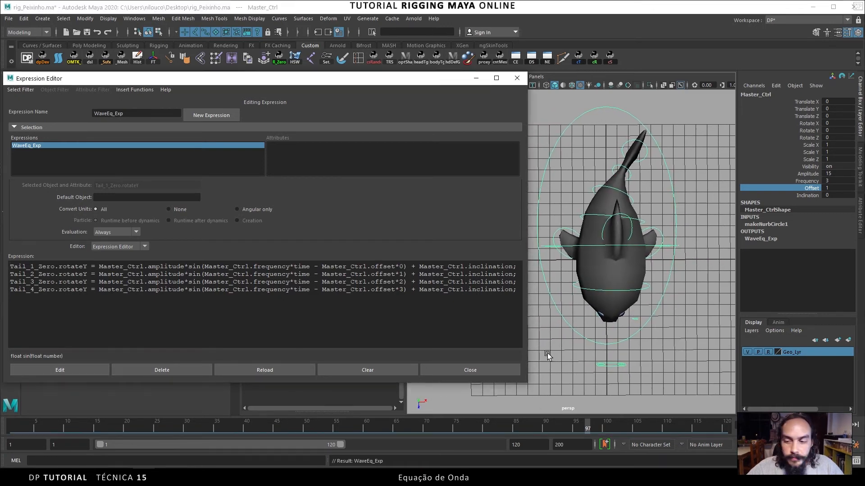
# Return to the first frame and play the timeline to check the tail motion with the updated expression.
pyautogui.click(794, 425)
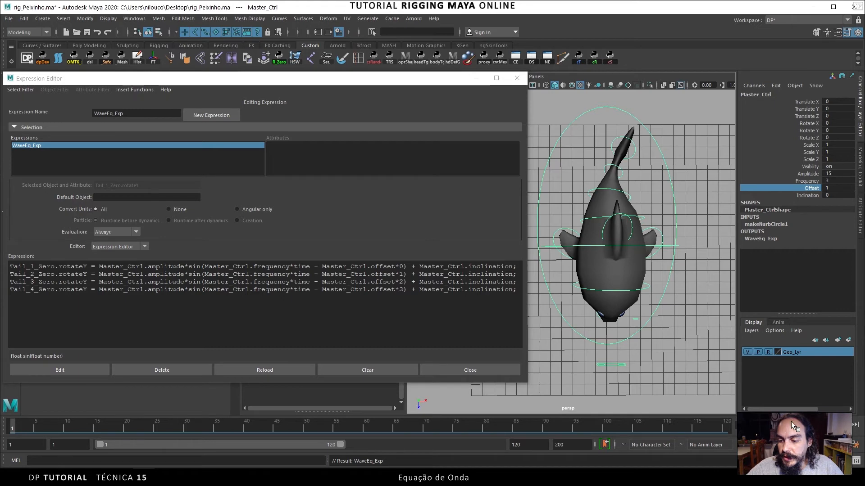
pyautogui.click(825, 424)
pyautogui.keyDown('alt'); pyautogui.moveTo(667, 283); pyautogui.dragTo(667, 276); pyautogui.keyUp('alt')
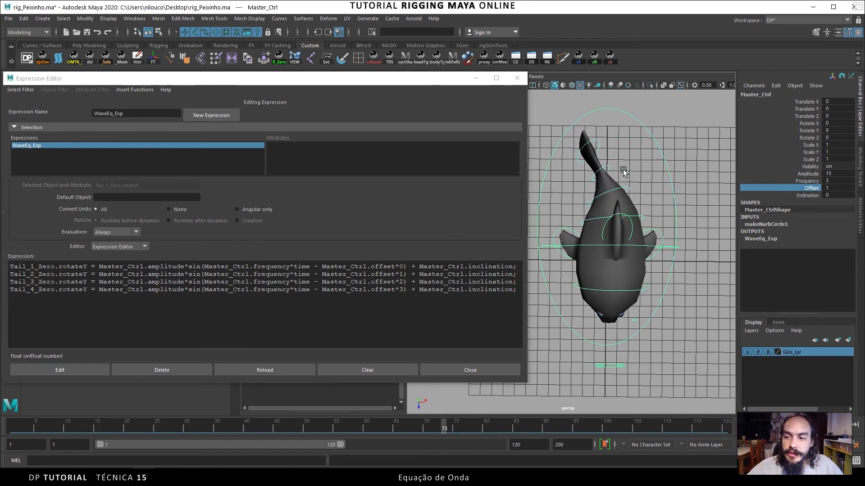
# Try Inclination values of 5 and 20 on Master_Ctrl while the animation plays.
pyautogui.click(835, 195)
pyautogui.write('5')
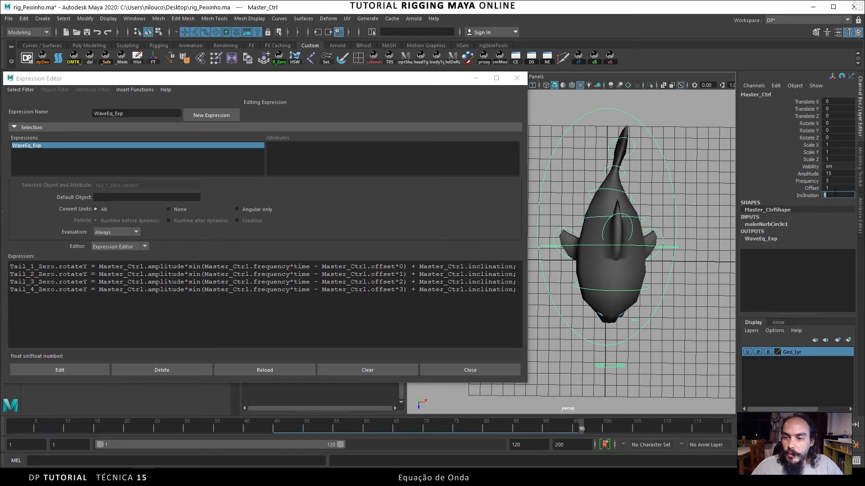
pyautogui.write('20')
pyautogui.press('Return')
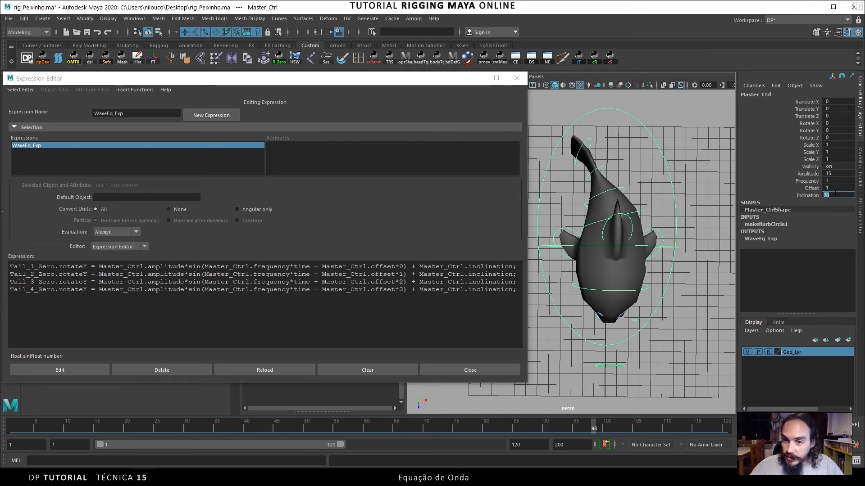
# Try Inclination values of -50 and -25 on Master_Ctrl to test bending the tail the opposite way.
pyautogui.write('-5')
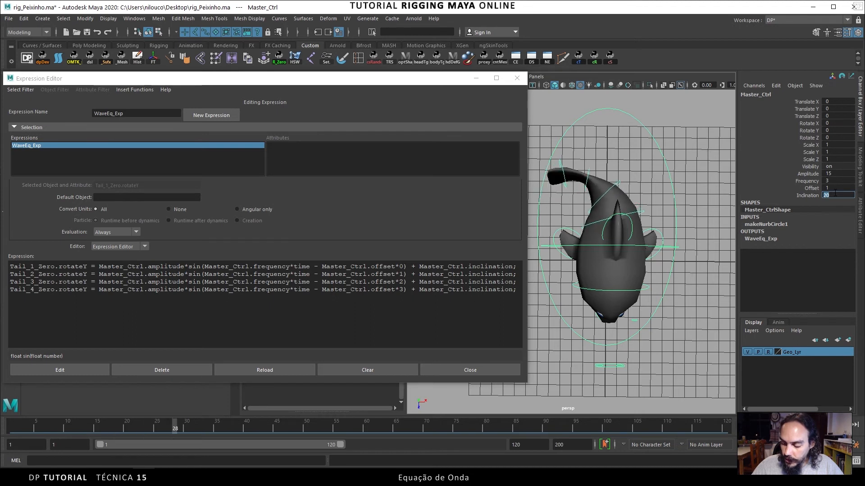
pyautogui.write('0')
pyautogui.press('Return')
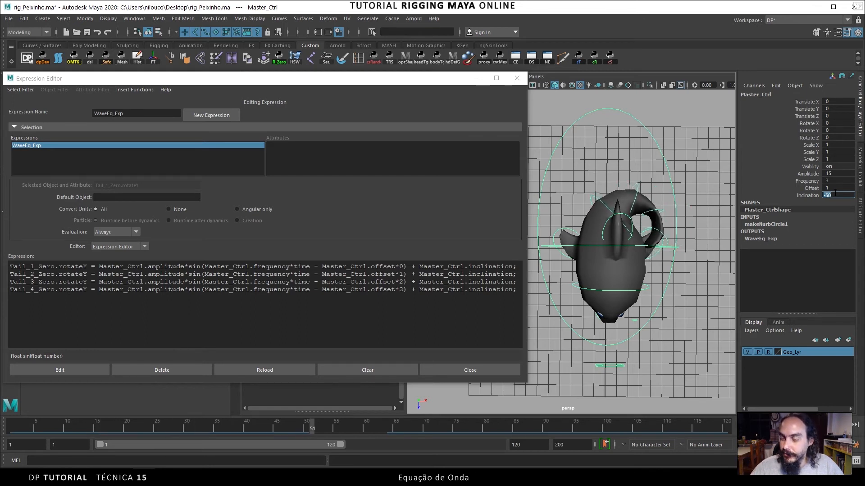
pyautogui.write('-')
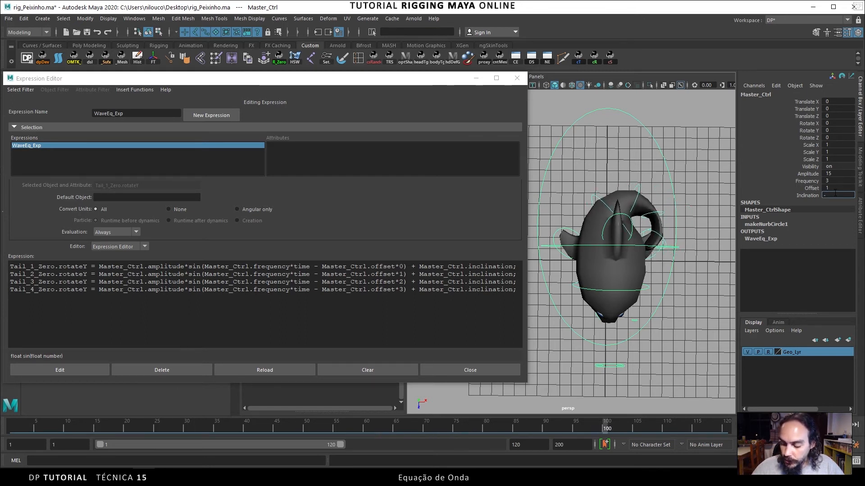
pyautogui.write('25')
pyautogui.press('Return')
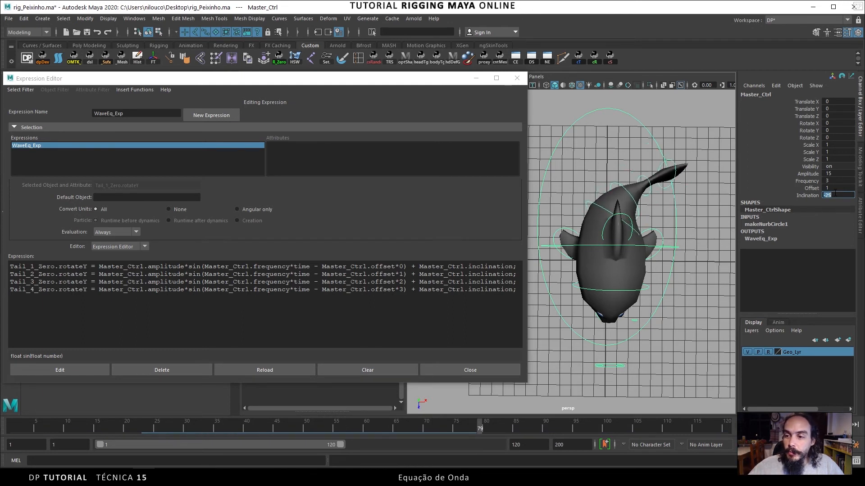
# Vary Master_Ctrl's Inclination interactively during playback, stop the animation and reset Inclination to 0.
pyautogui.click(809, 196)
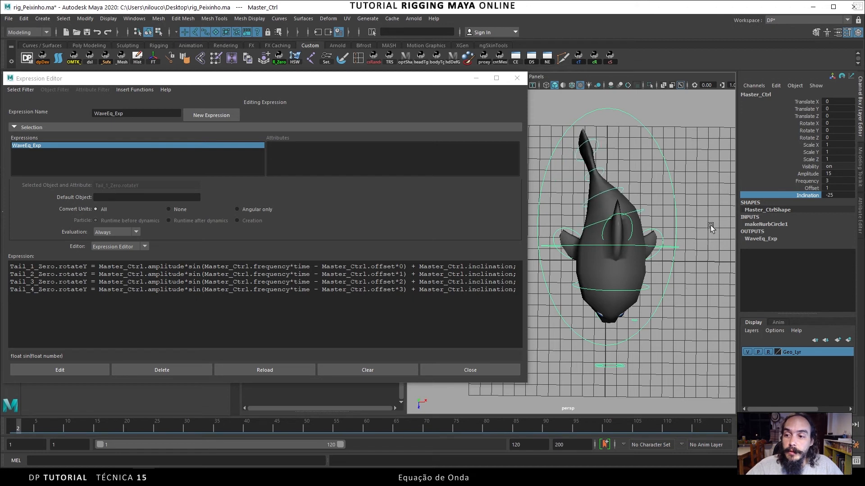
pyautogui.click(824, 423)
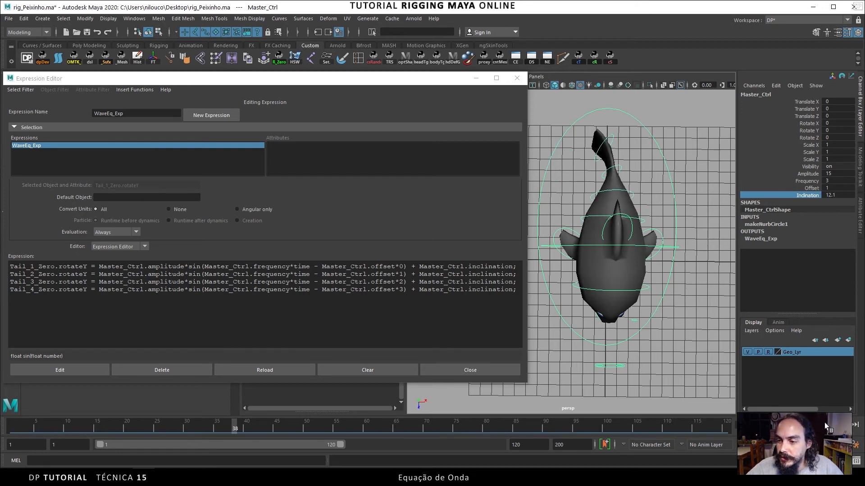
pyautogui.click(839, 196)
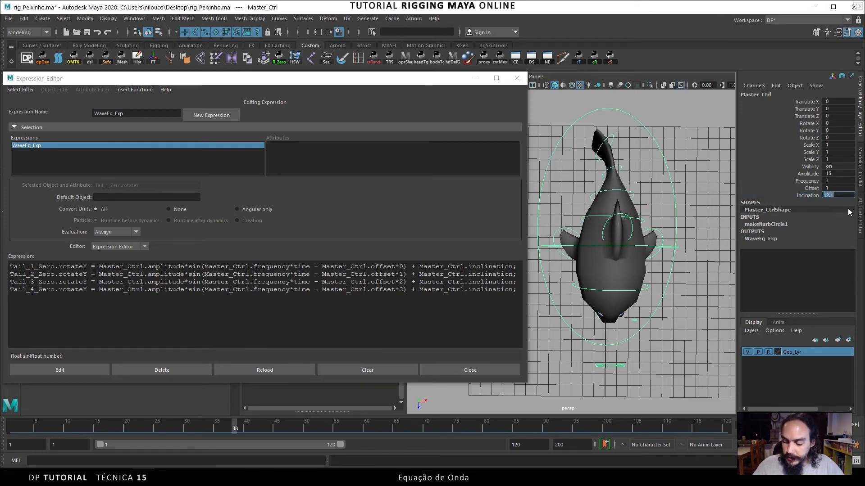
pyautogui.write('0')
pyautogui.press('Return')
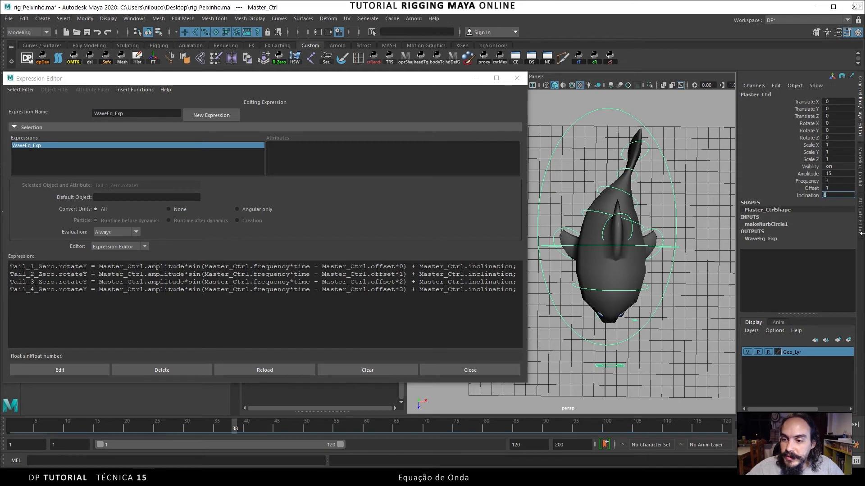
# Add a keyable Boolean attribute named activeExpression to Master_Ctrl.
pyautogui.click(802, 195)
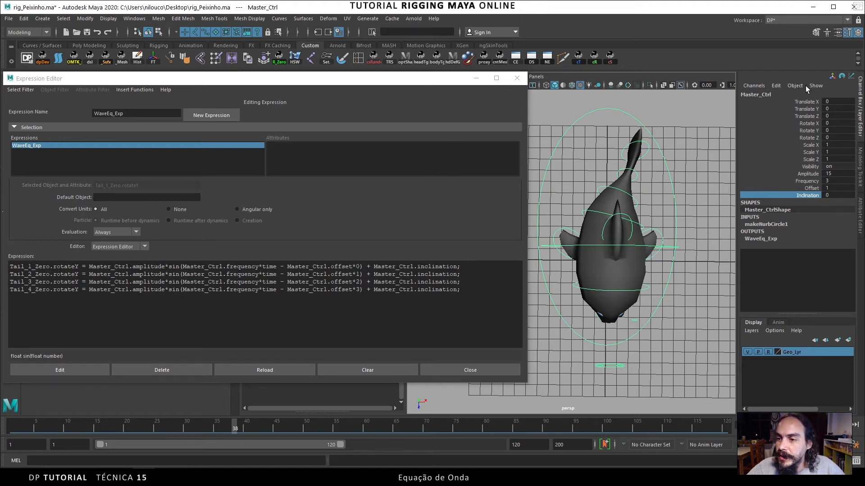
pyautogui.click(776, 85)
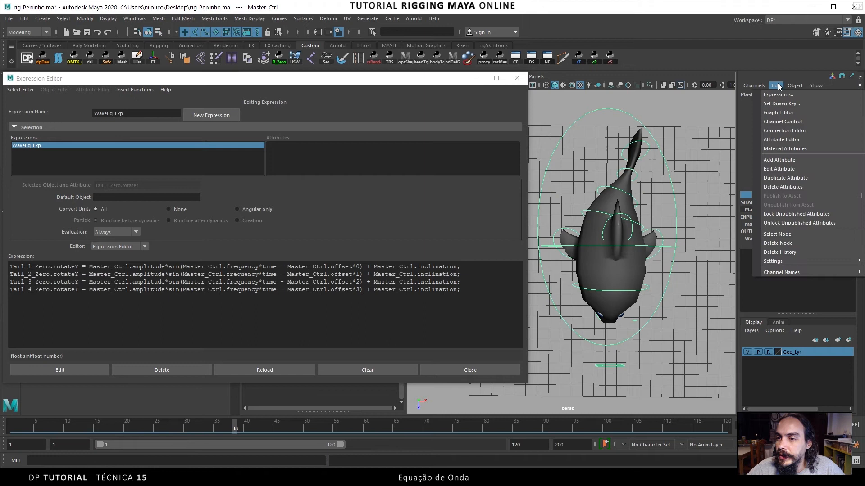
pyautogui.click(790, 160)
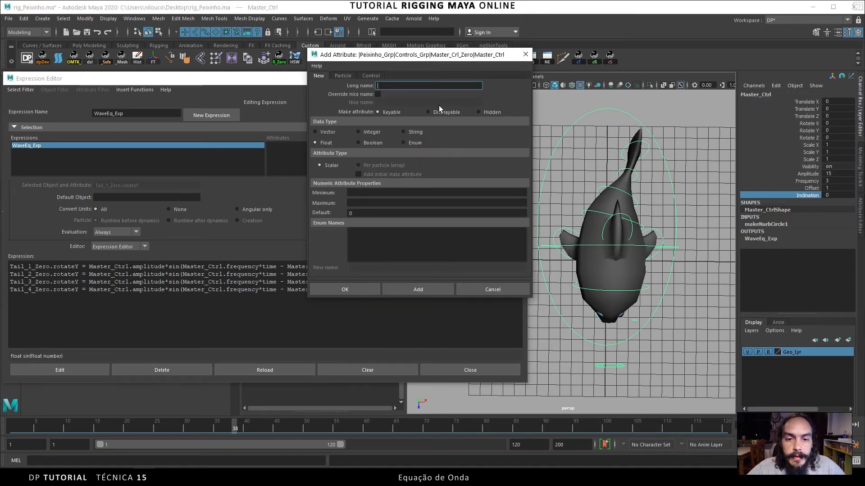
pyautogui.click(359, 143)
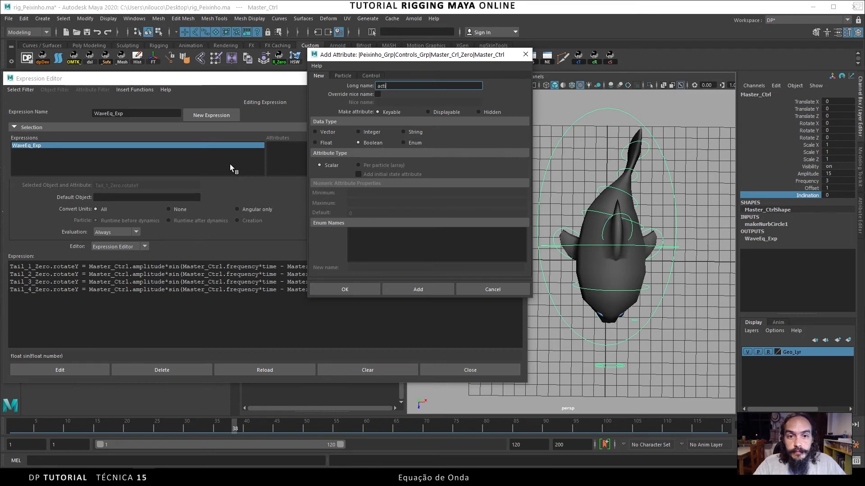
pyautogui.write('ion')
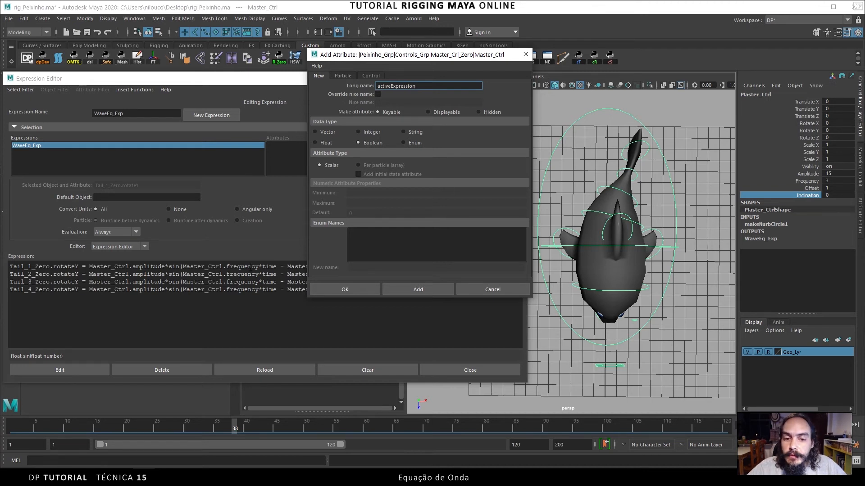
pyautogui.click(338, 289)
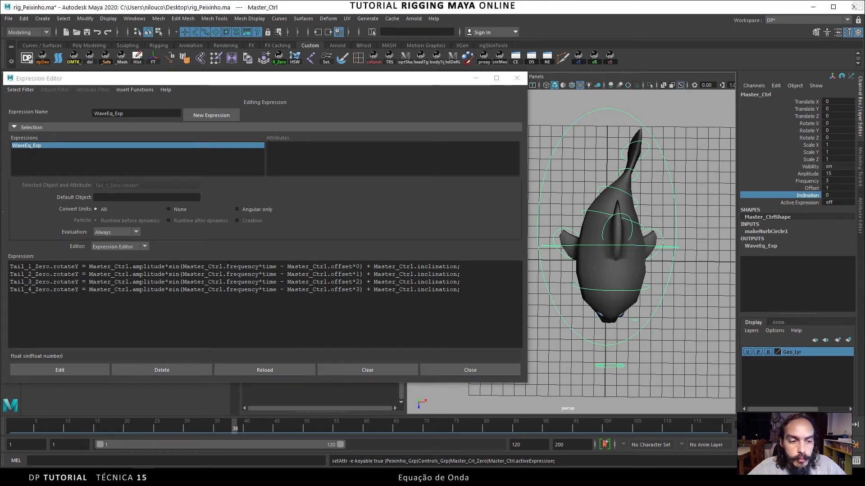
# Insert an opening parenthesis before Master_Ctrl.amplitude in all four Tail rotateY lines of WaveEq_Exp.
pyautogui.click(88, 266)
pyautogui.write('(')
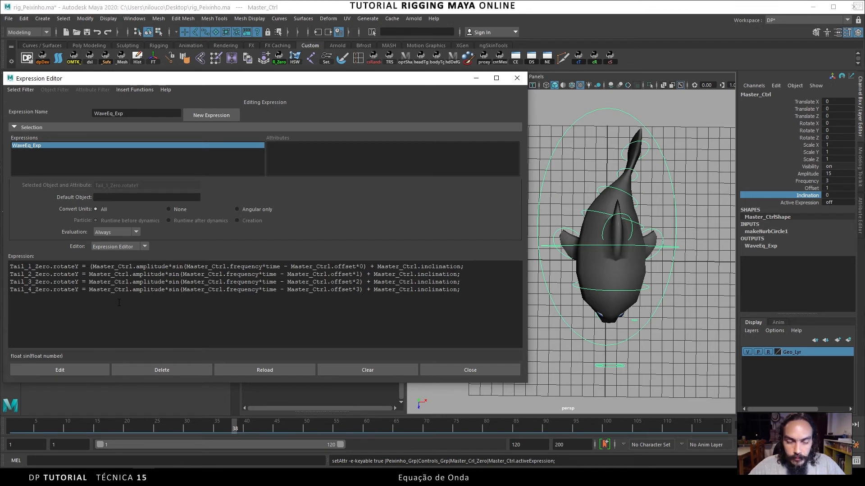
pyautogui.write('(')
pyautogui.write('(')
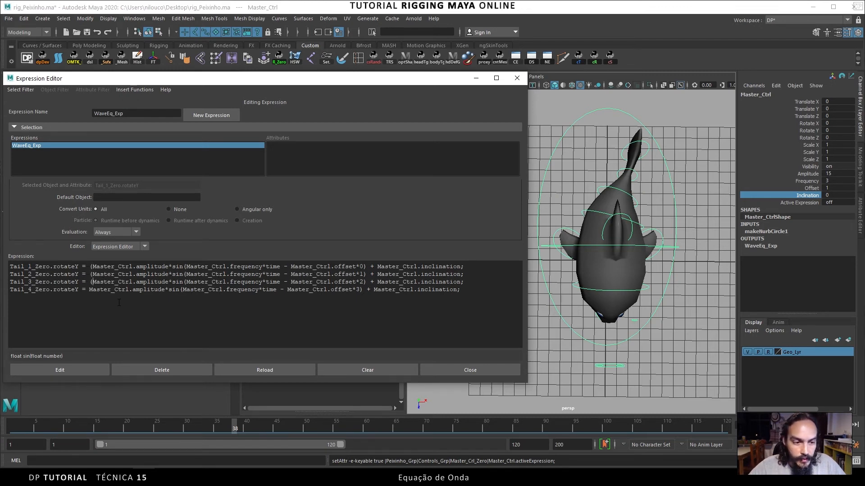
pyautogui.write('(')
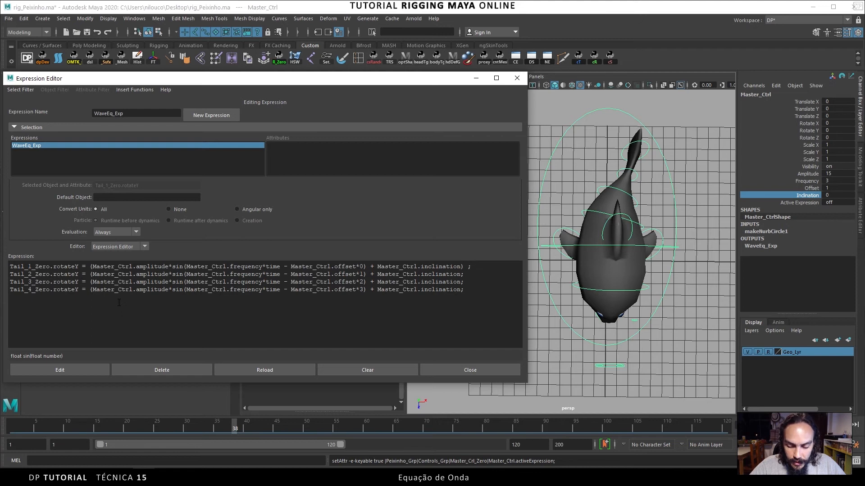
# Close the parenthesis after inclination in the Tail_1_Zero line and multiply the result by Master_Ctrl.activeExpression.
pyautogui.write('Mast')
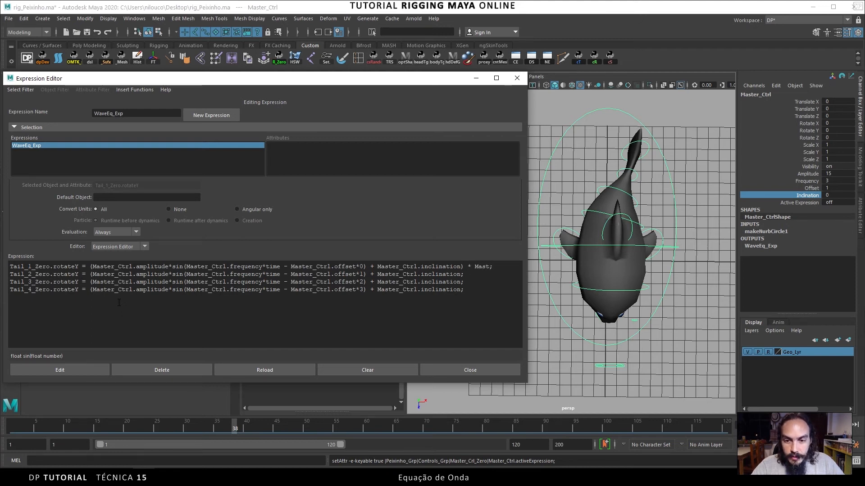
pyautogui.write('er_Ctrl.acti')
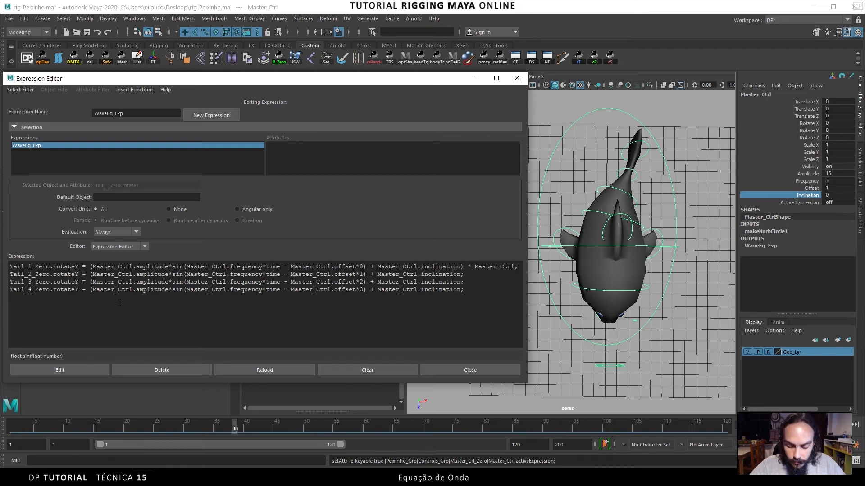
pyautogui.write('ve')
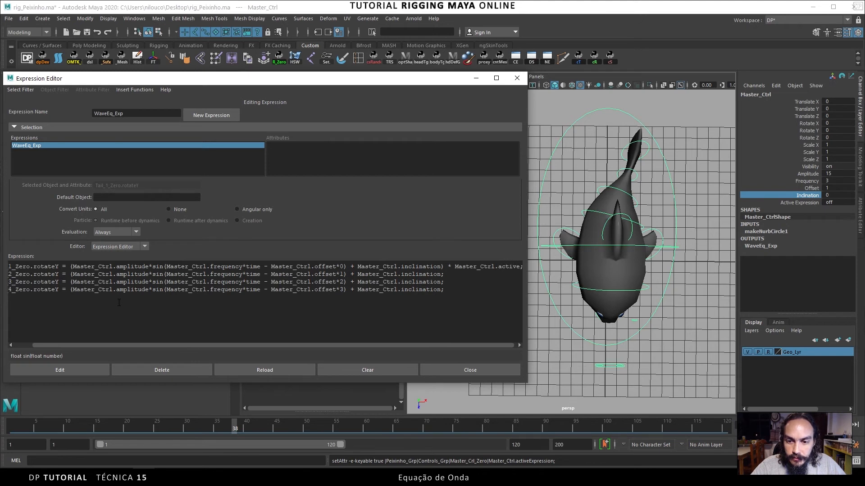
pyautogui.write('Expression')
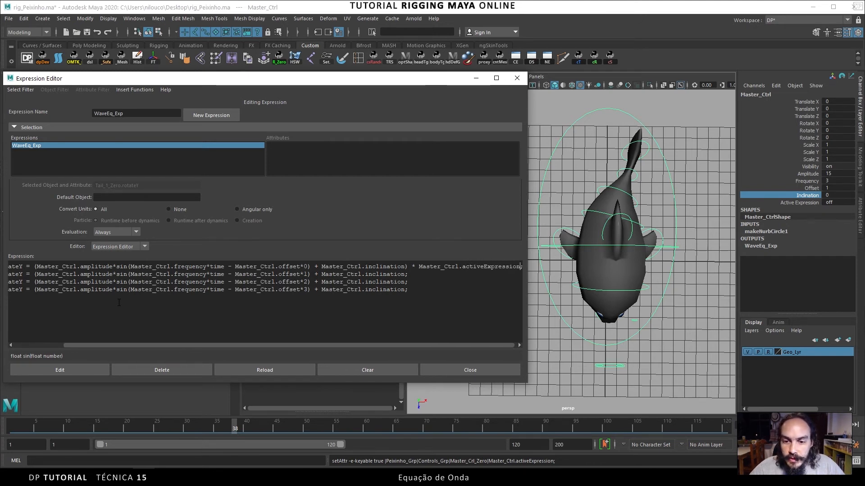
# Copy the closing parenthesis and Master_Ctrl.activeExpression multiplier to the other three Tail lines and apply the edited WaveEq_Exp expression.
pyautogui.hotkey('shift', 'Left')
pyautogui.hotkey('shift', 'Left')
pyautogui.hotkey('shift', 'Left')
pyautogui.hotkey('shift', 'Left')
pyautogui.hotkey('shift', 'Left')
pyautogui.hotkey('shift', 'Left')
pyautogui.hotkey('shift', 'Left')
pyautogui.hotkey('shift', 'Left')
pyautogui.hotkey('shift', 'Left')
pyautogui.hotkey('shift', 'Left')
pyautogui.hotkey('shift', 'Left')
pyautogui.hotkey('shift', 'Left')
pyautogui.hotkey('shift', 'Left')
pyautogui.hotkey('shift', 'Left')
pyautogui.hotkey('shift', 'Left')
pyautogui.hotkey('shift', 'Left')
pyautogui.hotkey('shift', 'Left')
pyautogui.hotkey('shift', 'Left')
pyautogui.hotkey('shift', 'Left')
pyautogui.hotkey('shift', 'Left')
pyautogui.hotkey('ctrl', 'c')
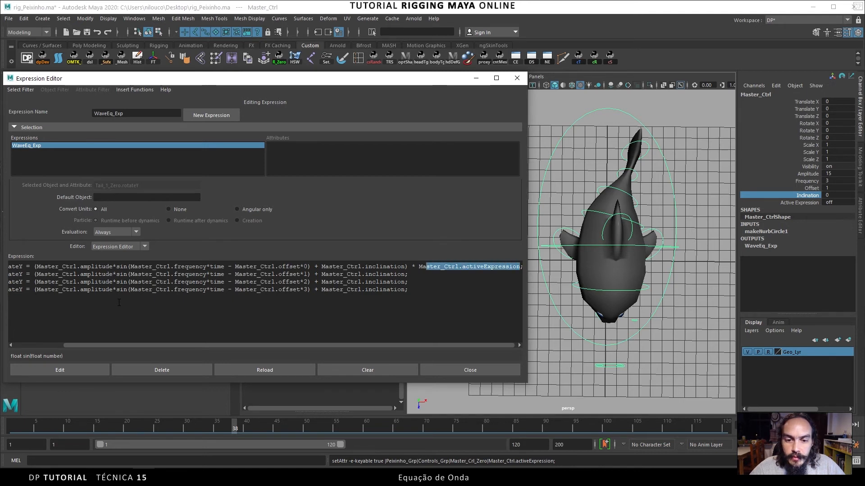
pyautogui.press('Down')
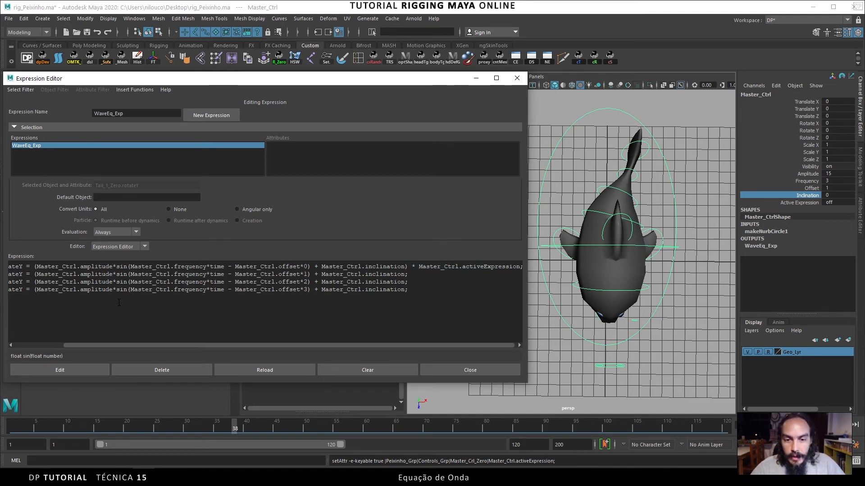
pyautogui.hotkey('ctrl', 'v')
pyautogui.press('Down')
pyautogui.hotkey('ctrl', 'v')
pyautogui.press('Down')
pyautogui.hotkey('ctrl', 'v')
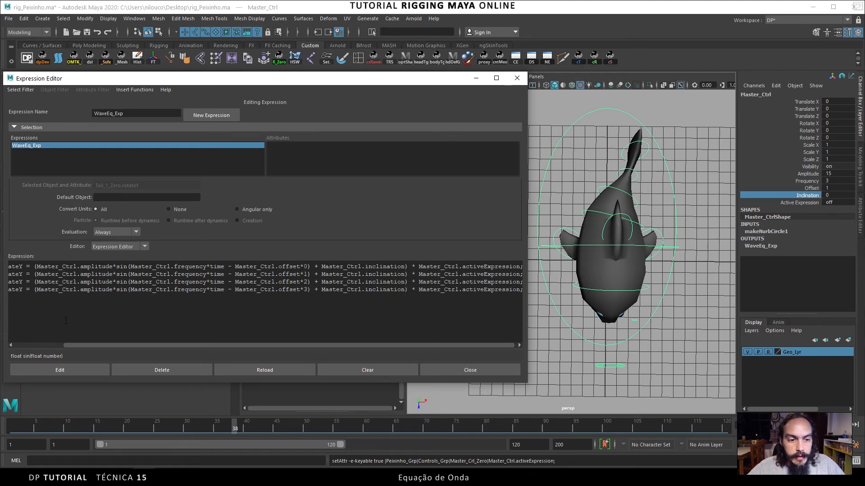
pyautogui.moveTo(528, 308); pyautogui.dragTo(600, 294)
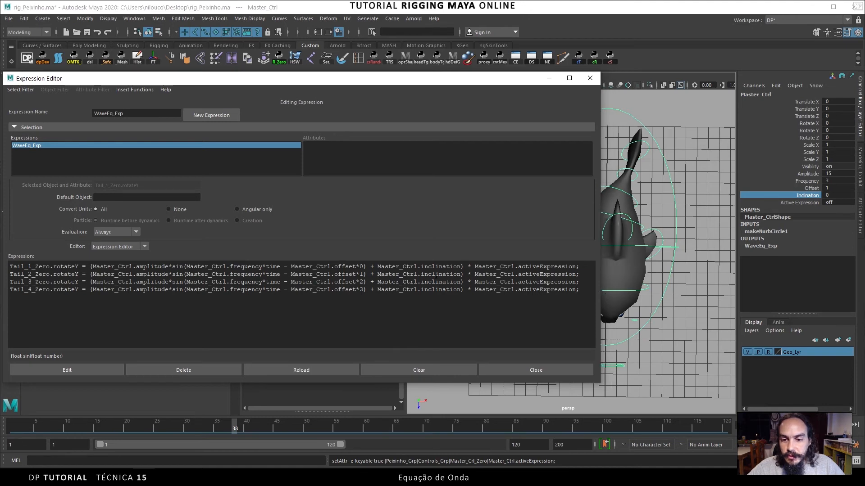
pyautogui.click(84, 368)
# Play the timeline to check the tail with Active Expression off, and stop the playback.
pyautogui.keyDown('alt'); pyautogui.moveTo(676, 246); pyautogui.dragTo(705, 249); pyautogui.keyUp('alt')
pyautogui.click(823, 421)
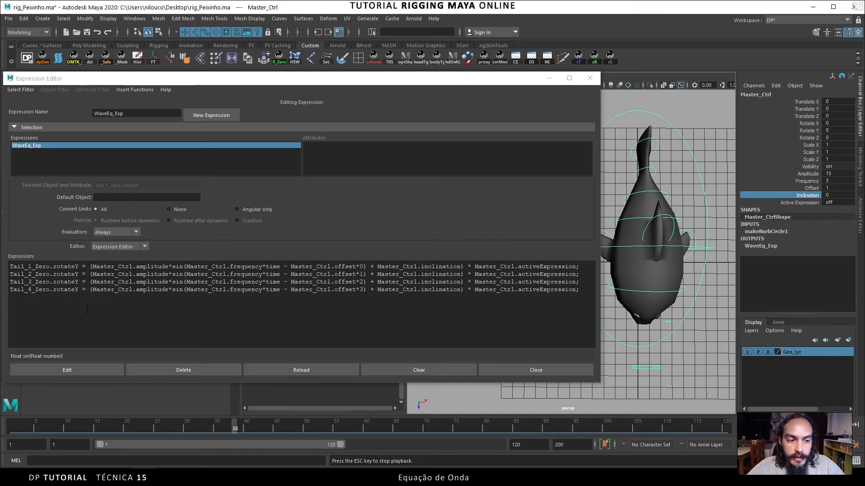
pyautogui.press('Escape')
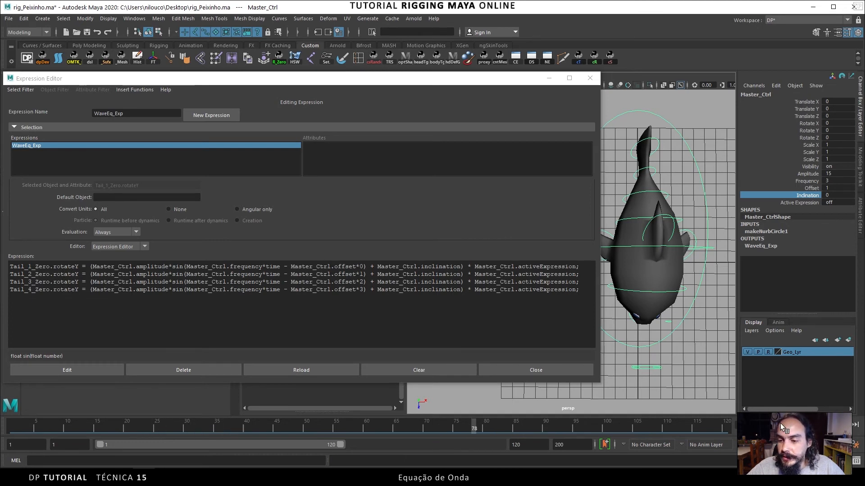
# Turn on Active Expression on Master_Ctrl and play the timeline to check the tail motion.
pyautogui.click(837, 202)
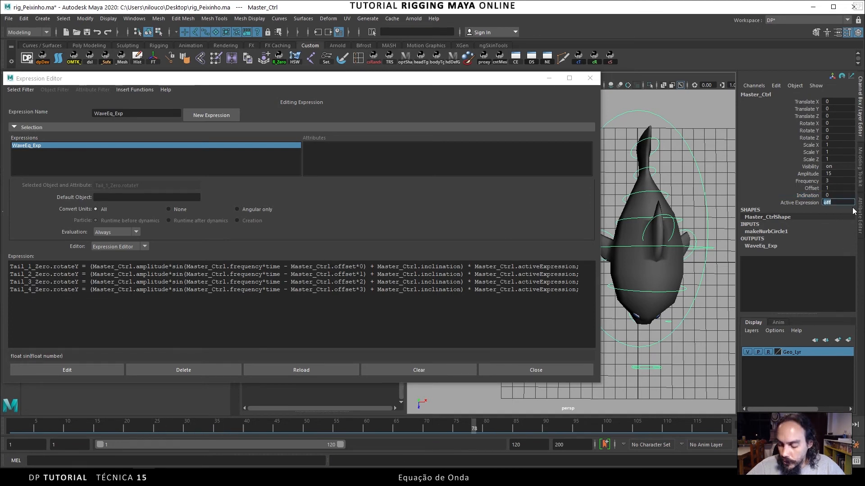
pyautogui.write('1')
pyautogui.press('Return')
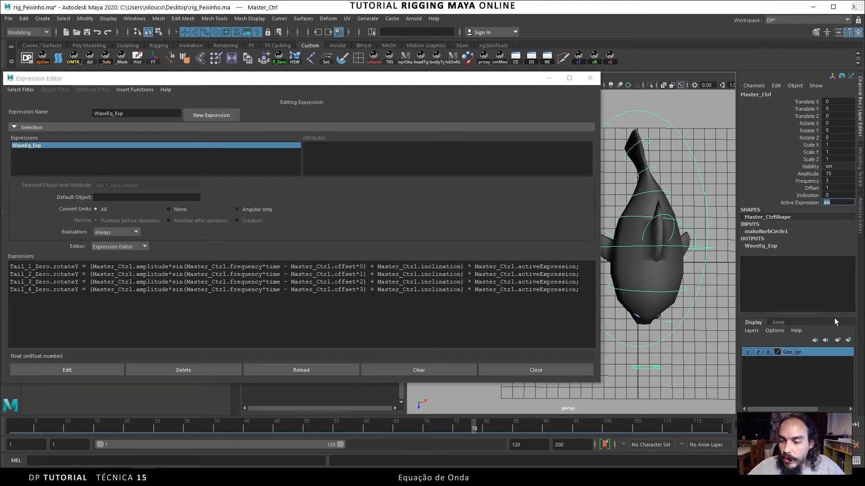
pyautogui.click(821, 425)
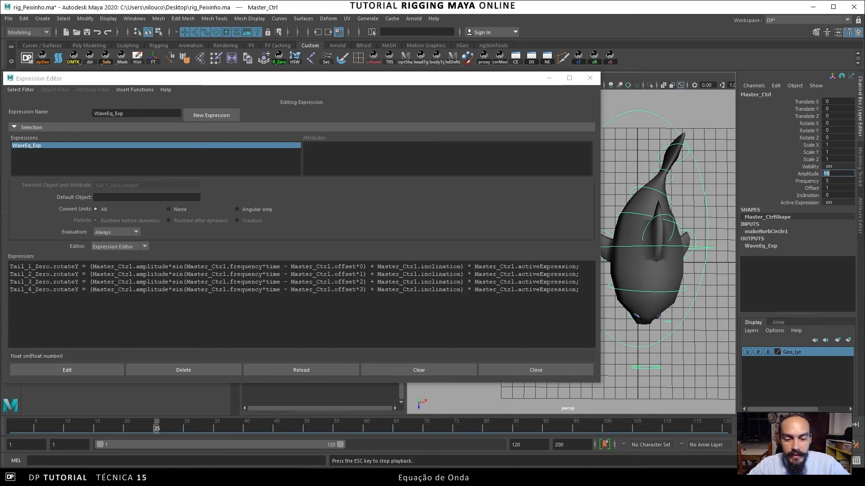
# Switch to Notepad++ and put the full Tail_1_Zero.rotateY expression line in a new document with three blank lines above it.
pyautogui.hotkey('alt', 'Tab')
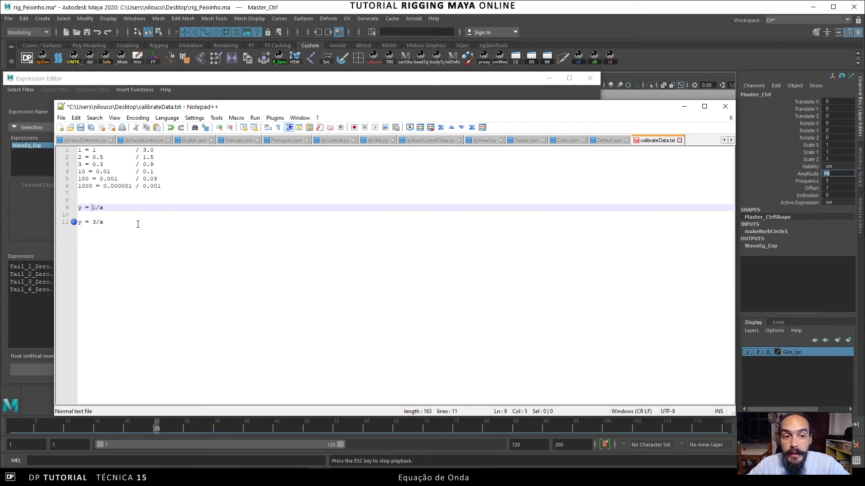
pyautogui.hotkey('ctrl', 'n')
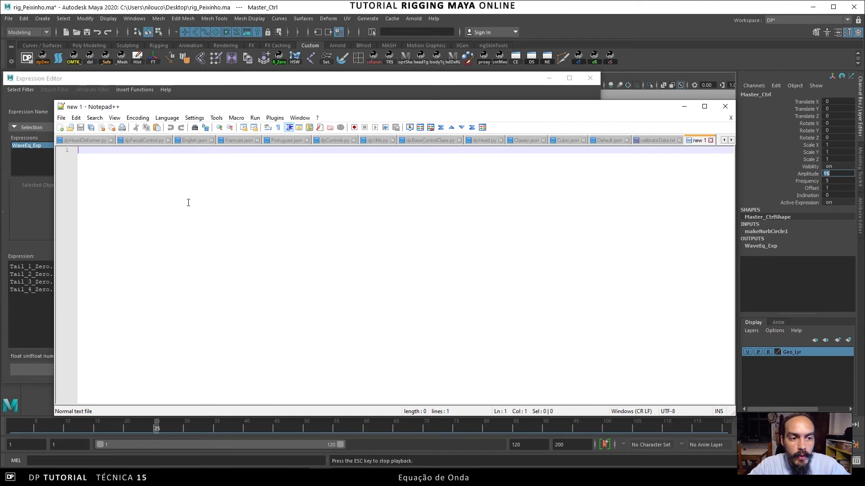
pyautogui.write('Tail_1_Zero.rotateY = (Master_Ctrl.amplitude*sin(Master_Ctrl.frequency*time - Master_Ctrl.offset*0) + Master_Ctrl.inclination) * Master_Ctrl.activeExpression;')
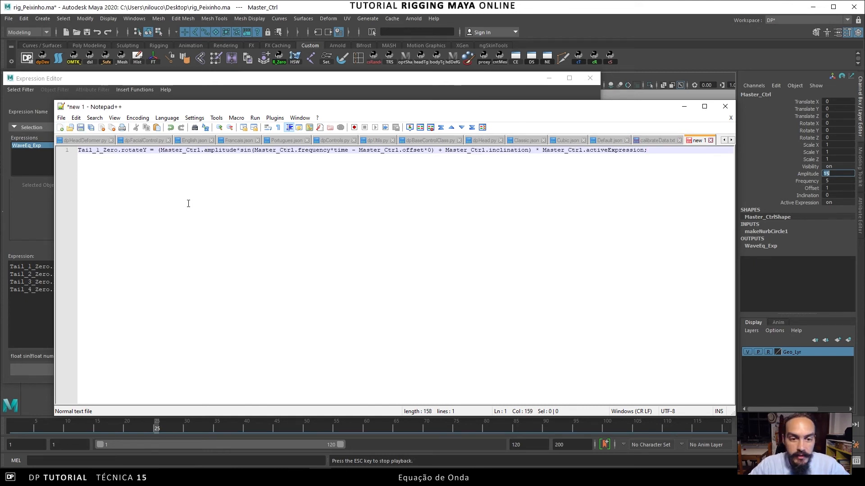
pyautogui.press('Home')
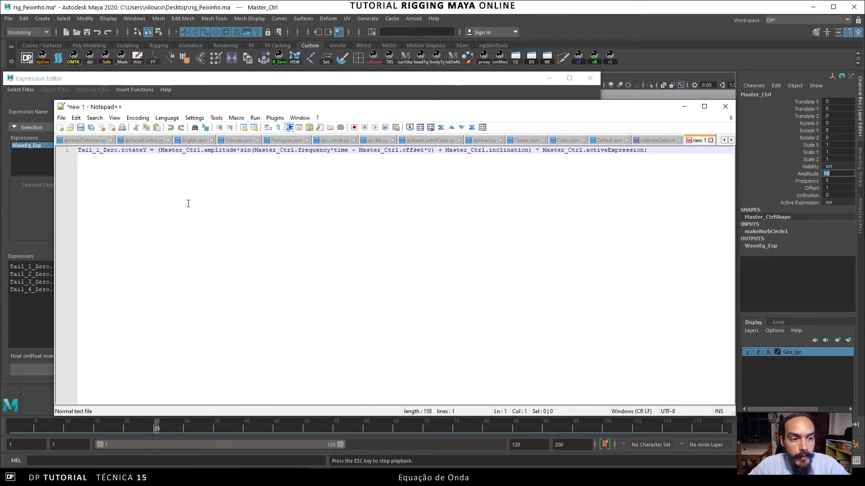
pyautogui.press('Return')
pyautogui.press('Return')
pyautogui.press('Return')
# Remove the "Tail_1_Zero." prefix so the equation line starts with rotateY.
pyautogui.hotkey('shift', 'Right')
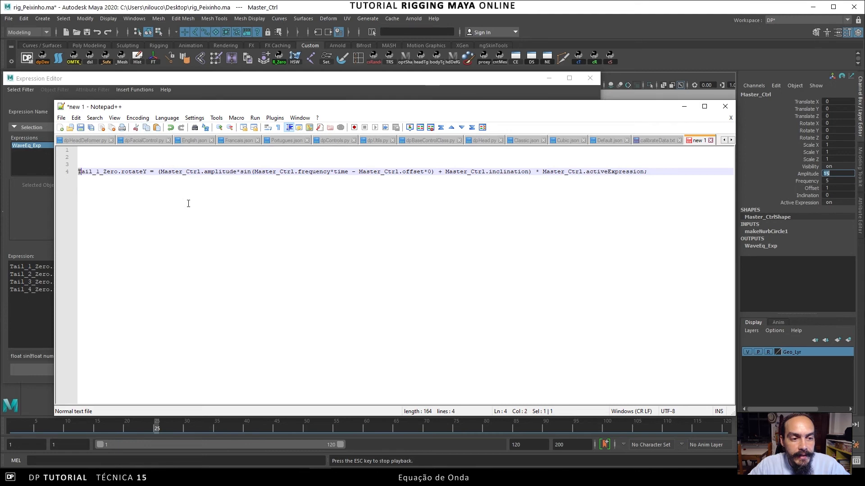
pyautogui.hotkey('shift', 'Right')
pyautogui.hotkey('shift', 'Right')
pyautogui.hotkey('shift', 'Right')
pyautogui.hotkey('shift', 'Right')
pyautogui.hotkey('shift', 'Right')
pyautogui.hotkey('shift', 'Right')
pyautogui.hotkey('shift', 'Right')
pyautogui.press('Delete')
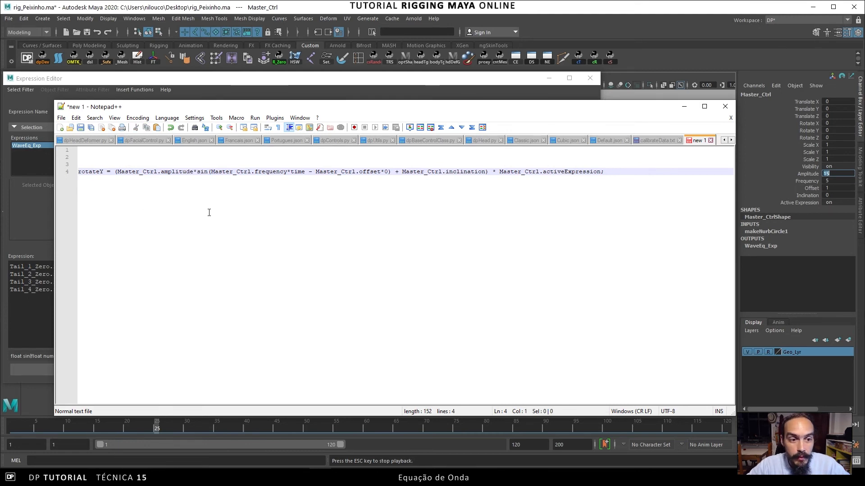
# Enlarge the text and remove the "Master_Ctrl." prefix before amplitude in the equation.
pyautogui.keyDown('ctrl'); pyautogui.scroll(3, 142, 195); pyautogui.keyUp('ctrl')
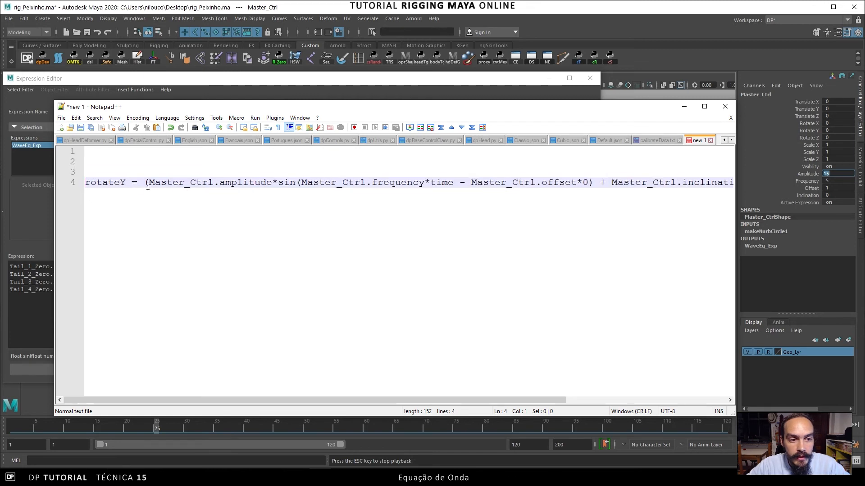
pyautogui.moveTo(144, 182); pyautogui.dragTo(216, 182)
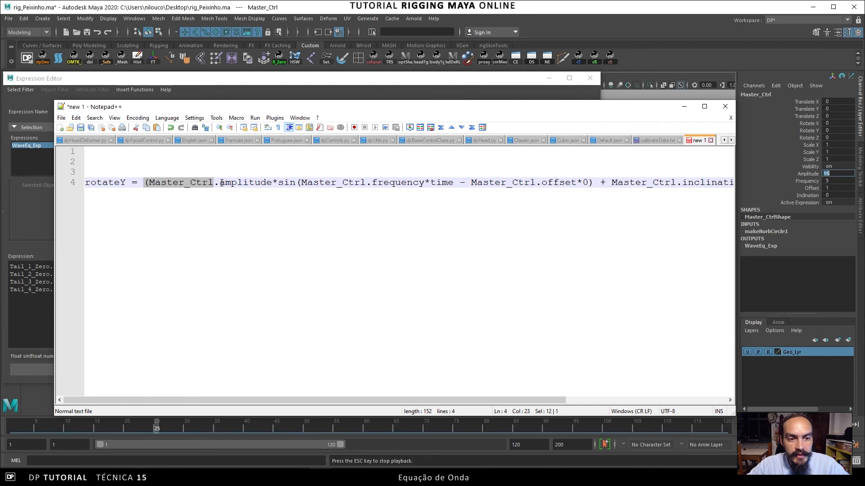
pyautogui.click(222, 200)
pyautogui.hotkey('shift', 'Left')
pyautogui.hotkey('shift', 'Left')
pyautogui.hotkey('shift', 'Left')
pyautogui.hotkey('shift', 'Left')
pyautogui.hotkey('shift', 'Left')
pyautogui.hotkey('shift', 'Left')
pyautogui.hotkey('shift', 'Left')
pyautogui.hotkey('shift', 'Left')
pyautogui.hotkey('shift', 'Left')
pyautogui.hotkey('shift', 'Left')
pyautogui.hotkey('shift', 'Left')
pyautogui.hotkey('shift', 'Left')
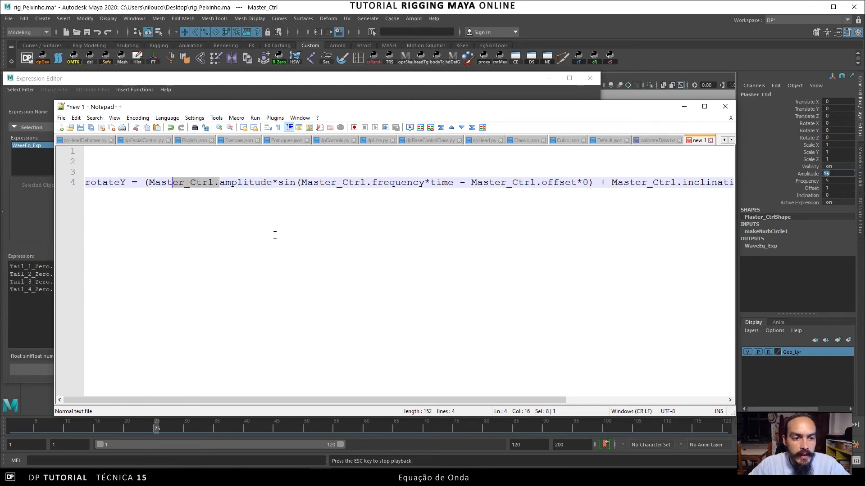
pyautogui.press('Delete')
# Remove the "Master_Ctrl." prefix before frequency inside the sine function.
pyautogui.press('Right')
pyautogui.press('Right')
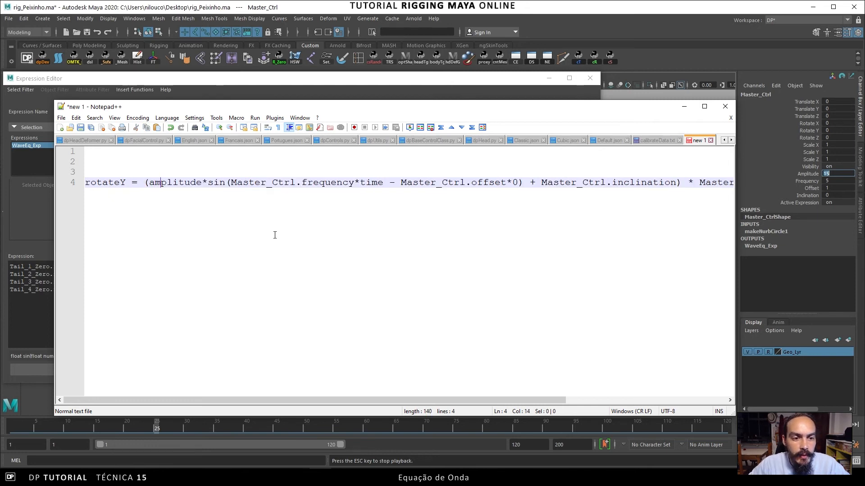
pyautogui.press('Left')
pyautogui.hotkey('shift', 'Right')
pyautogui.hotkey('shift', 'Right')
pyautogui.hotkey('shift', 'Right')
pyautogui.hotkey('shift', 'Right')
pyautogui.hotkey('shift', 'Right')
pyautogui.hotkey('shift', 'Right')
pyautogui.hotkey('shift', 'Right')
pyautogui.hotkey('shift', 'Right')
pyautogui.hotkey('shift', 'Right')
pyautogui.hotkey('shift', 'Right')
pyautogui.hotkey('shift', 'Right')
pyautogui.hotkey('shift', 'Right')
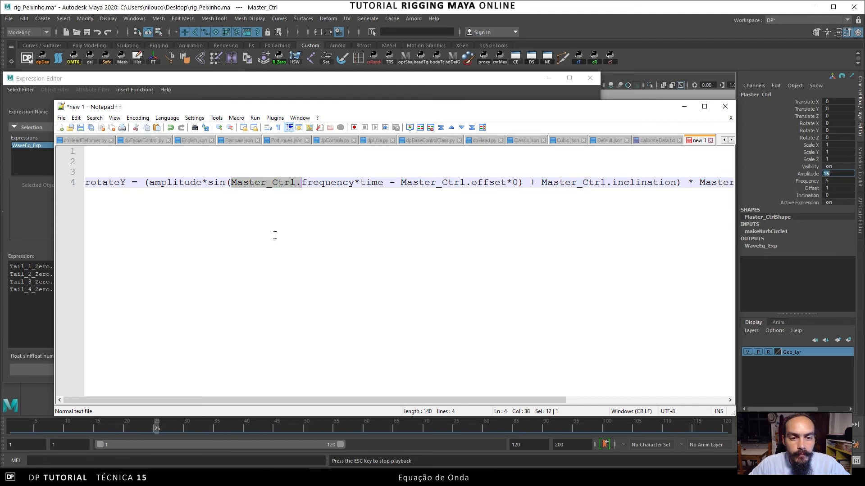
pyautogui.press('Delete')
# Remove "Master_Ctrl" before offset in the sine function and the "*0" multiplier after it.
pyautogui.press('Right')
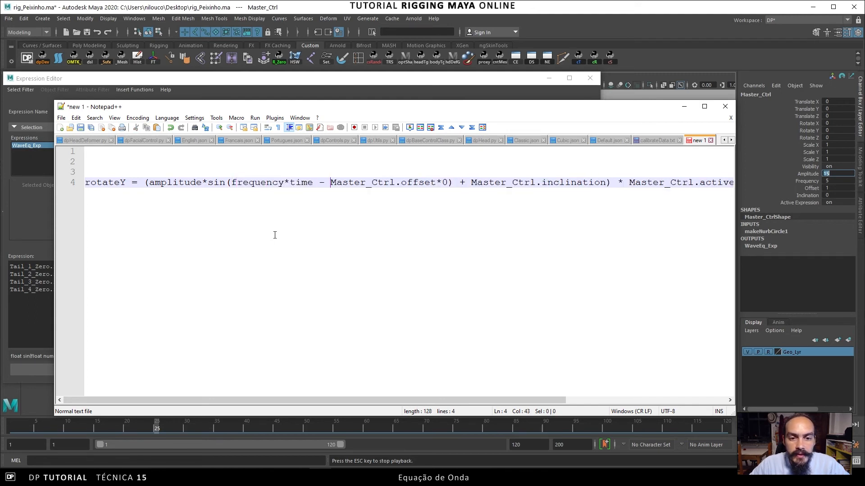
pyautogui.hotkey('shift', 'Right')
pyautogui.hotkey('shift', 'Right')
pyautogui.hotkey('shift', 'Right')
pyautogui.hotkey('shift', 'Right')
pyautogui.hotkey('shift', 'Right')
pyautogui.hotkey('shift', 'Right')
pyautogui.hotkey('shift', 'Right')
pyautogui.hotkey('shift', 'Right')
pyautogui.hotkey('shift', 'Right')
pyautogui.hotkey('shift', 'Right')
pyautogui.hotkey('shift', 'Right')
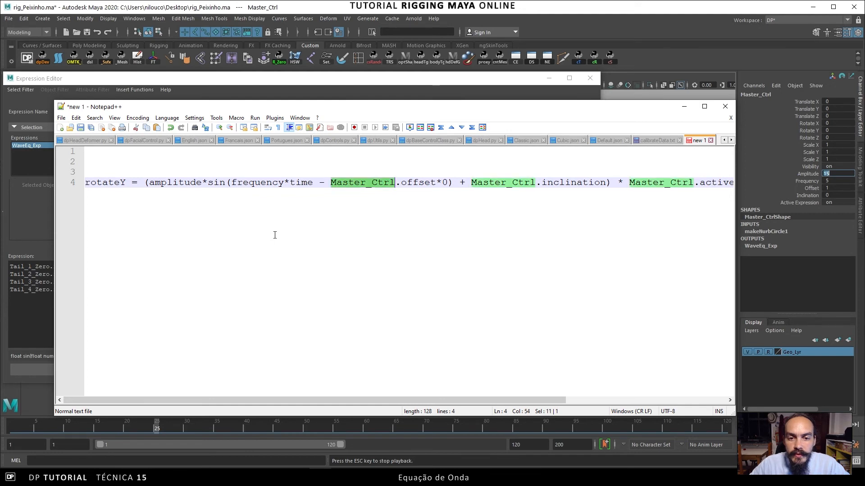
pyautogui.press('Delete')
pyautogui.press('Delete')
pyautogui.press('Delete')
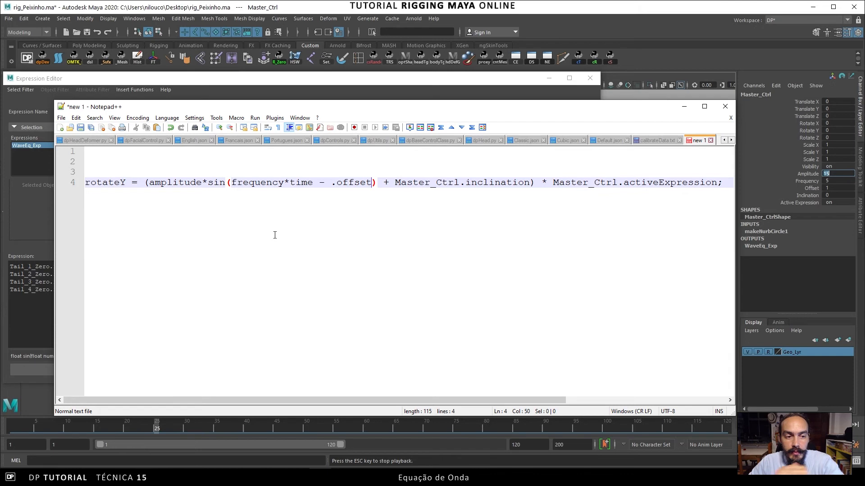
# Remove the leftover dot in front of offset so the sine argument reads frequency*time - offset.
pyautogui.press('Right')
pyautogui.press('Right')
pyautogui.press('Right')
pyautogui.press('Left')
pyautogui.press('Left')
pyautogui.press('Left')
pyautogui.press('Left')
pyautogui.press('Left')
pyautogui.press('Left')
pyautogui.press('BackSpace')
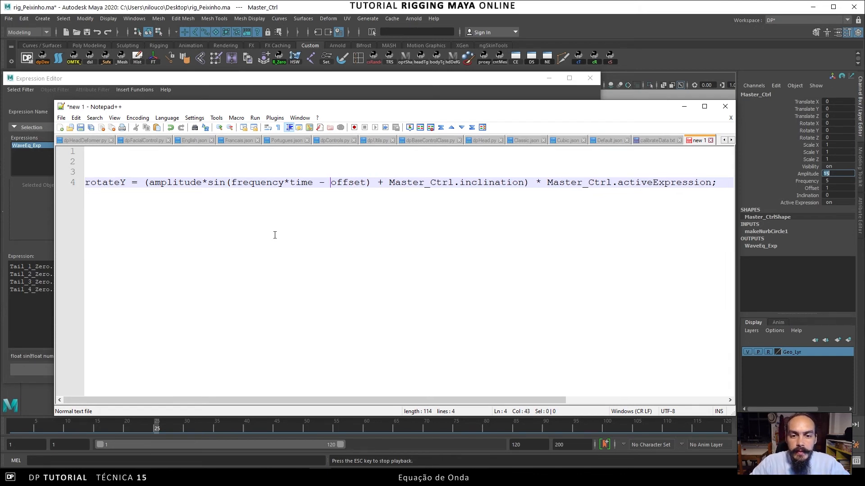
# Remove the "Master_Ctrl." prefix before inclination in the equation.
pyautogui.press('Right')
pyautogui.press('Right')
pyautogui.press('Right')
pyautogui.press('Right')
pyautogui.press('Right')
pyautogui.press('Right')
pyautogui.press('Right')
pyautogui.press('Right')
pyautogui.press('Right')
pyautogui.hotkey('shift', 'Right')
pyautogui.hotkey('shift', 'Right')
pyautogui.hotkey('shift', 'Right')
pyautogui.hotkey('shift', 'Right')
pyautogui.hotkey('shift', 'Right')
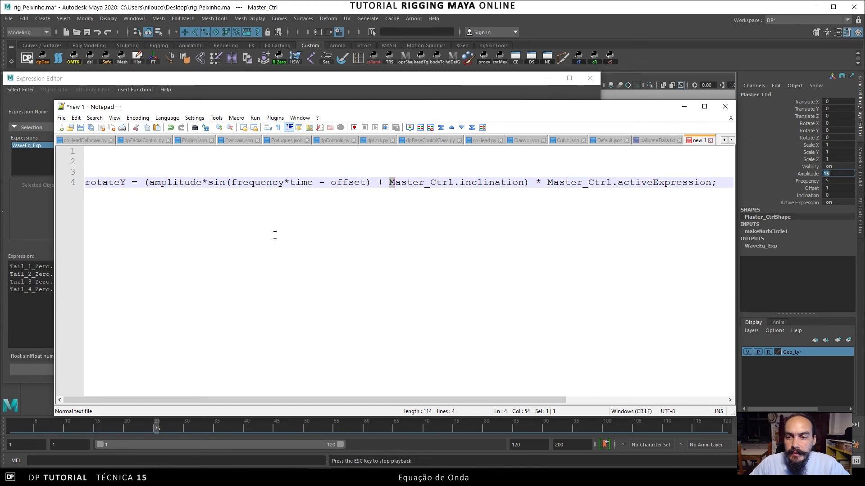
pyautogui.hotkey('shift', 'Right')
pyautogui.hotkey('shift', 'Right')
pyautogui.hotkey('shift', 'Right')
pyautogui.hotkey('shift', 'Right')
pyautogui.hotkey('shift', 'Right')
pyautogui.hotkey('shift', 'Right')
pyautogui.hotkey('shift', 'Right')
pyautogui.press('Delete')
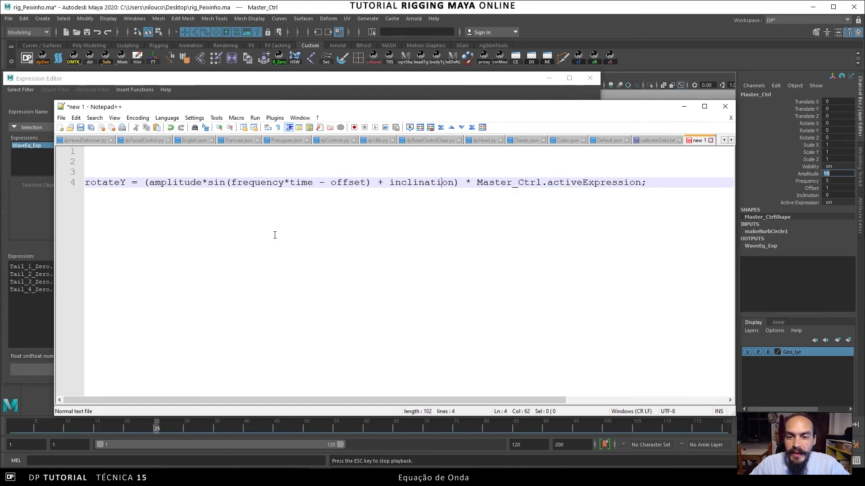
# Remove the "Master_Ctrl." prefix before activeExpression and the semicolon at the end of the equation.
pyautogui.hotkey('shift', 'Right')
pyautogui.hotkey('shift', 'Right')
pyautogui.hotkey('shift', 'Right')
pyautogui.hotkey('shift', 'Right')
pyautogui.hotkey('shift', 'Right')
pyautogui.hotkey('shift', 'Right')
pyautogui.hotkey('shift', 'Right')
pyautogui.hotkey('shift', 'Right')
pyautogui.hotkey('shift', 'Right')
pyautogui.hotkey('shift', 'Right')
pyautogui.hotkey('shift', 'Right')
pyautogui.hotkey('shift', 'Right')
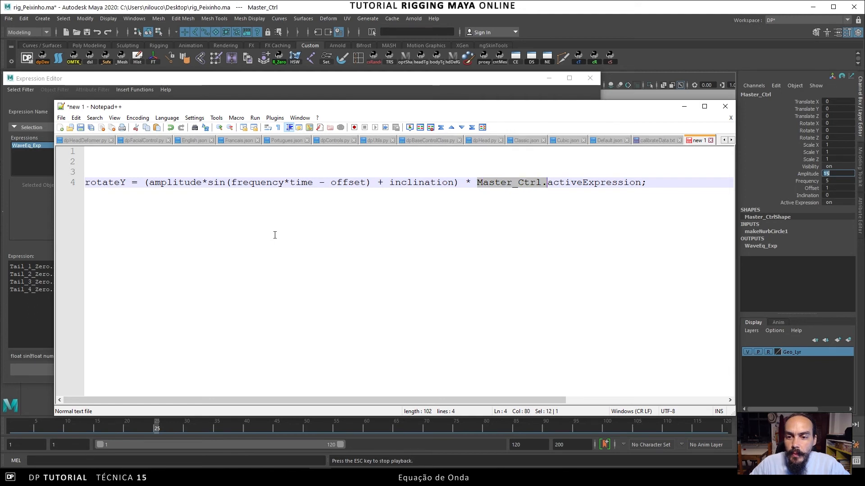
pyautogui.press('Delete')
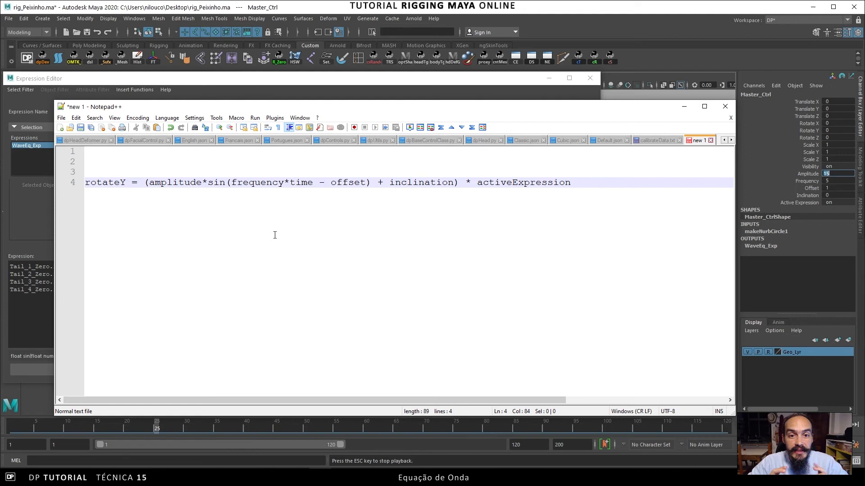
# Move the Notepad++ window higher, switch to Chrome, search for "graphic plotter" in a new tab and open the Desmos graphing calculator.
pyautogui.moveTo(356, 112); pyautogui.dragTo(363, 28)
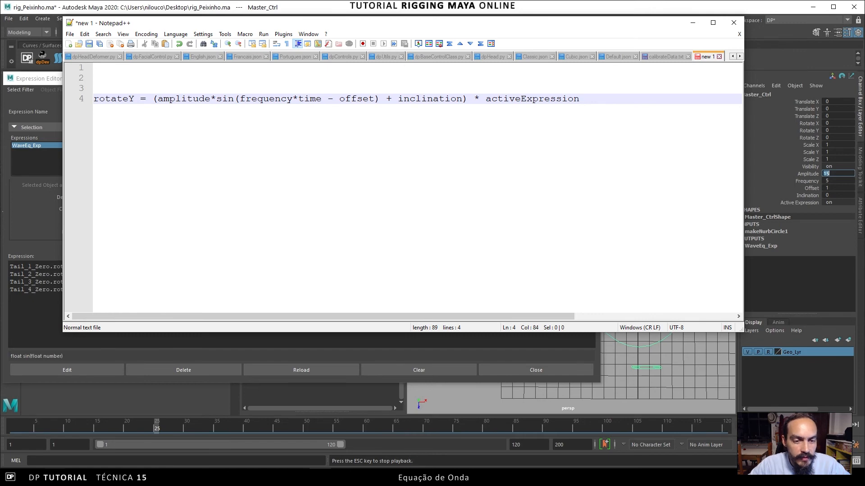
pyautogui.click(56, 477)
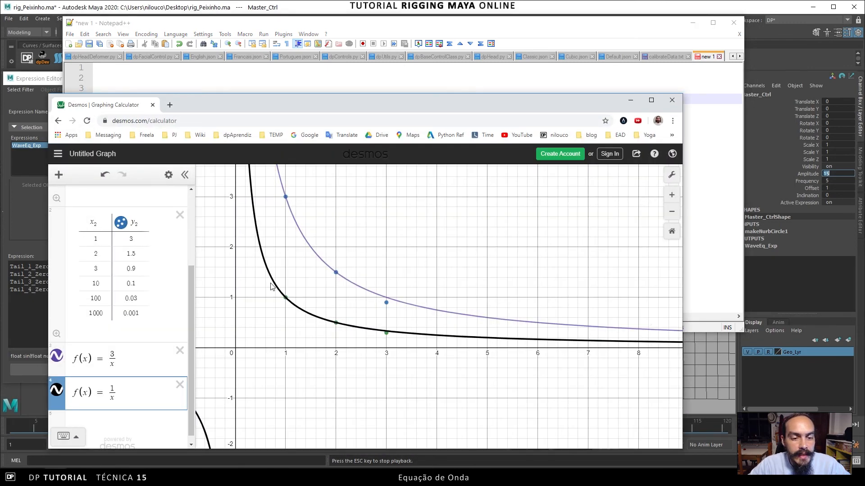
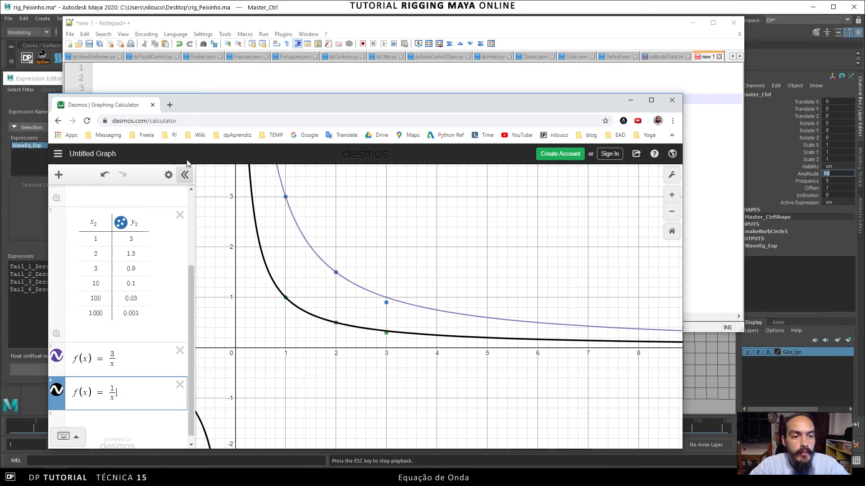
pyautogui.click(169, 104)
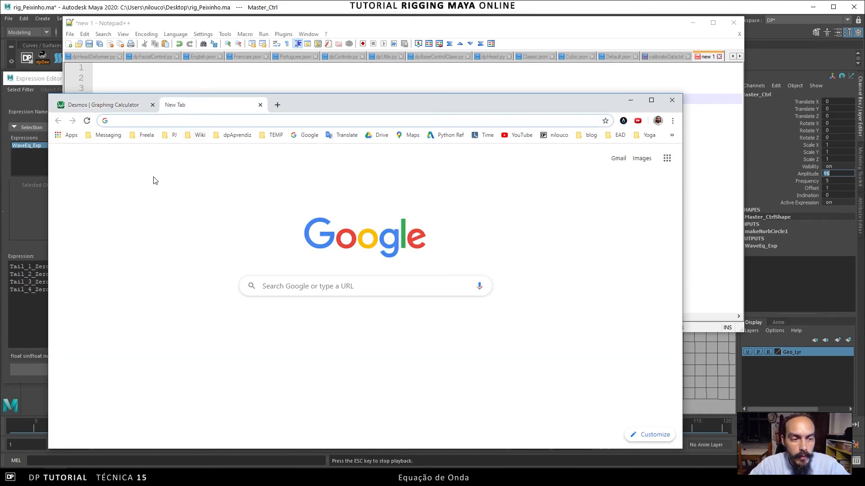
pyautogui.write('gra')
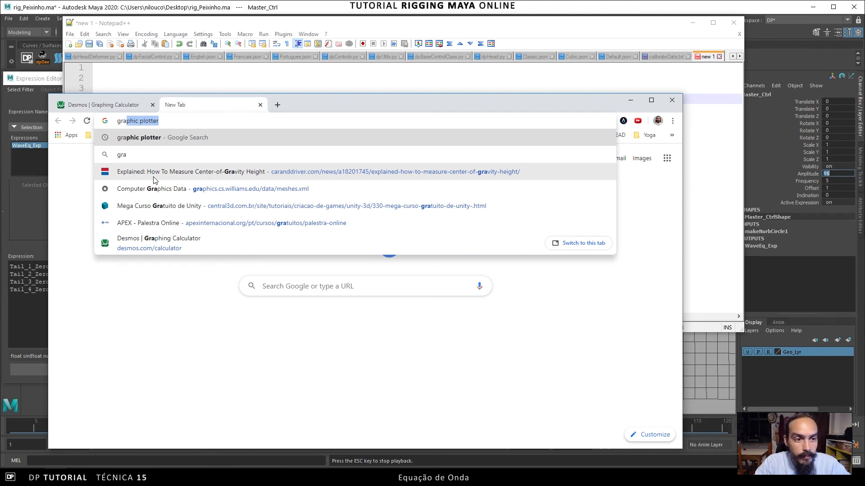
pyautogui.press('Right')
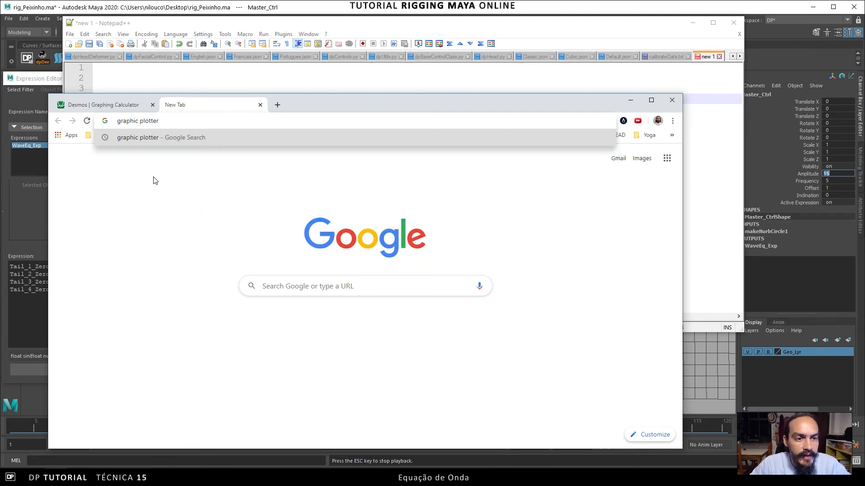
pyautogui.press('Return')
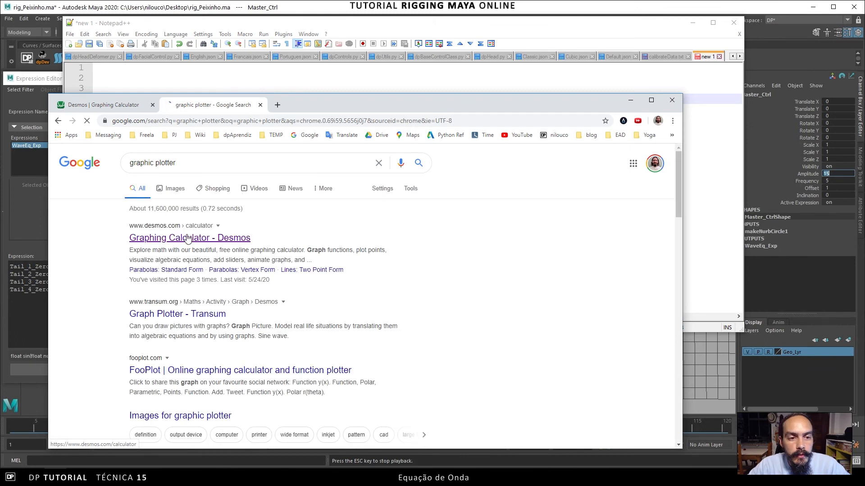
pyautogui.click(173, 239)
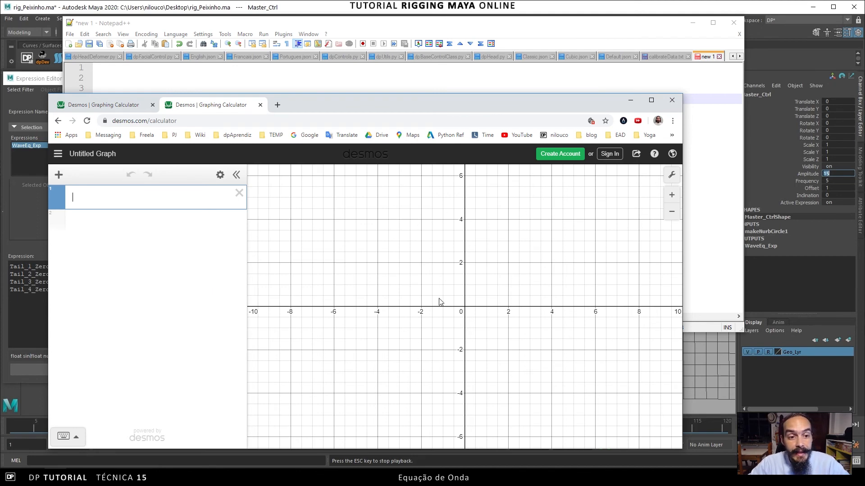
# Add a second expression line to the blank graph and position the browser window just below the Notepad++ equation.
pyautogui.click(57, 175)
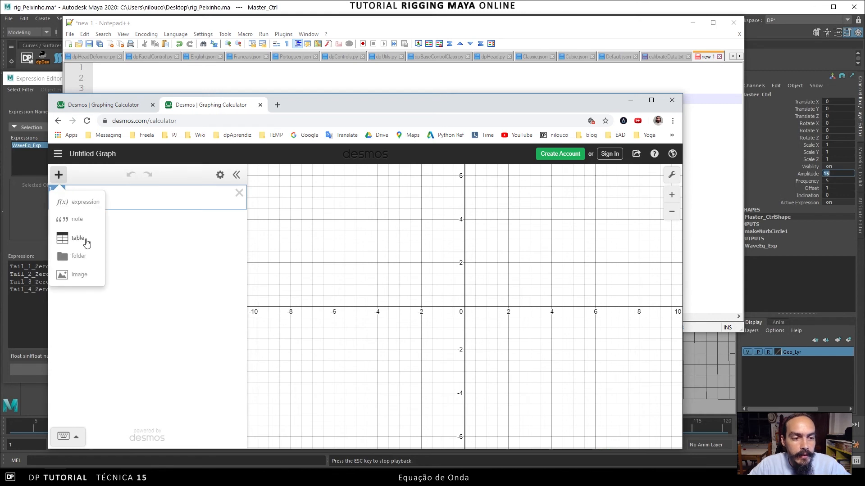
pyautogui.click(89, 206)
pyautogui.moveTo(346, 104); pyautogui.dragTo(356, 123)
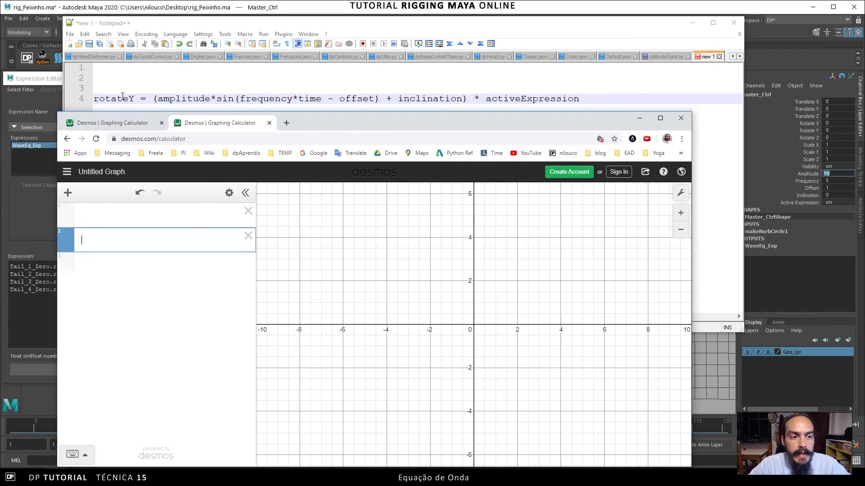
pyautogui.moveTo(386, 118); pyautogui.dragTo(391, 118)
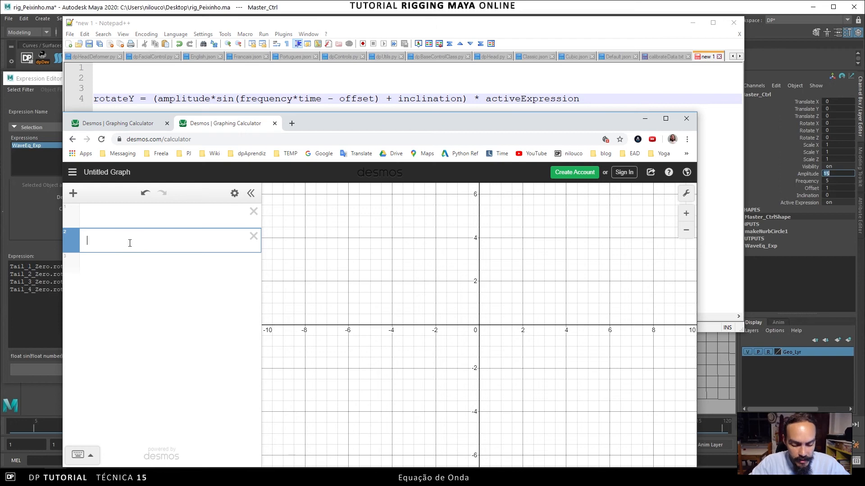
# Plot f(x) = sin(x) on the second expression line, inserting the sine from the trigonometric functions.
pyautogui.write('f(s')
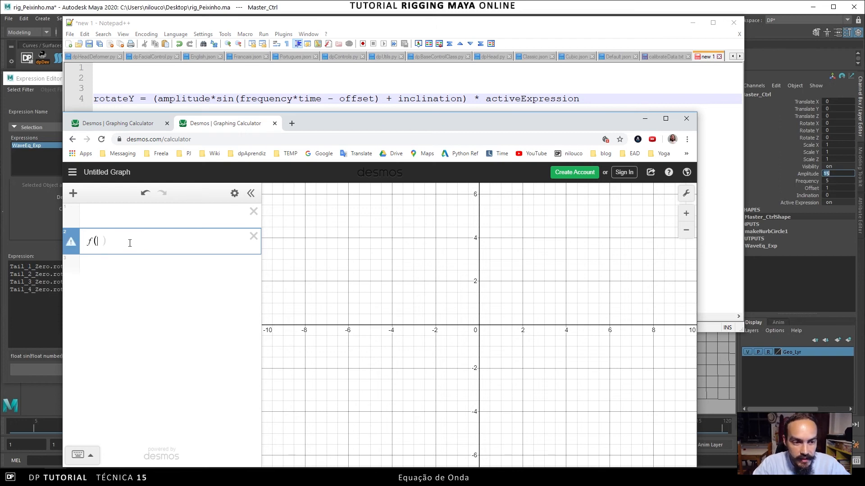
pyautogui.press('BackSpace')
pyautogui.press('BackSpace')
pyautogui.write('x) ')
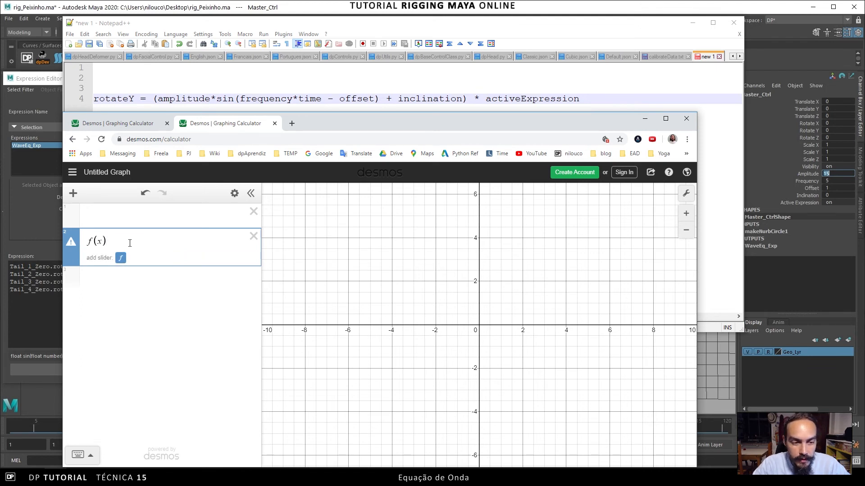
pyautogui.write('=')
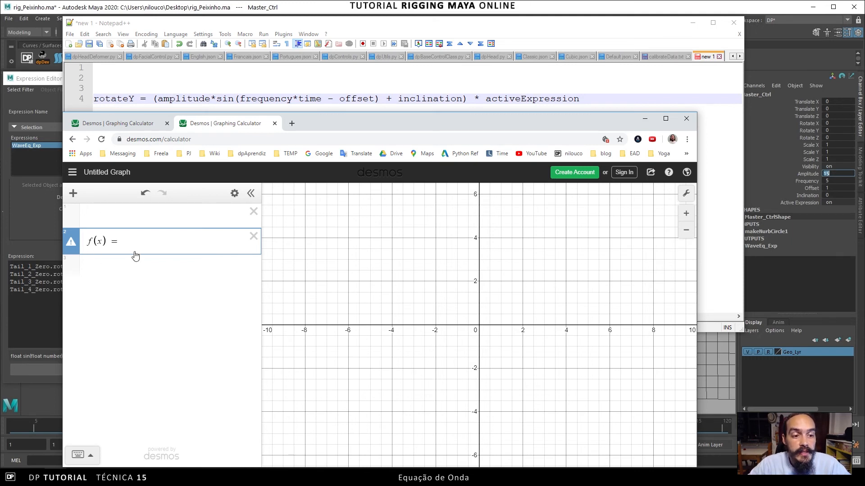
pyautogui.click(78, 455)
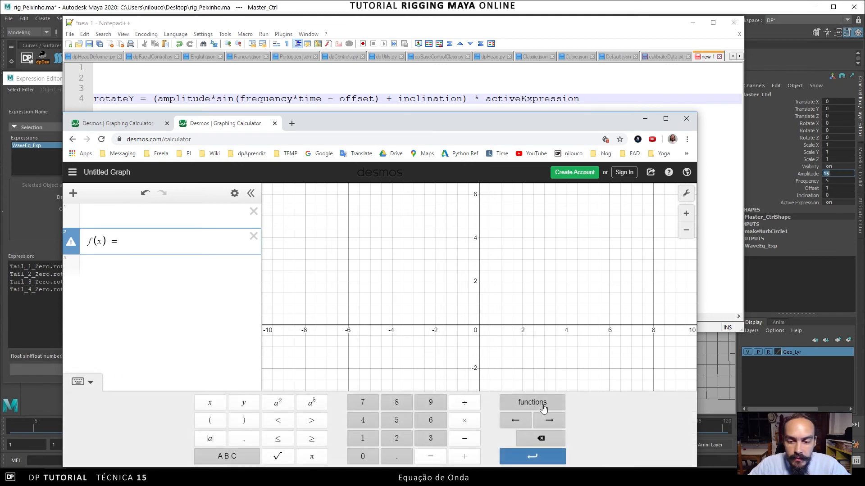
pyautogui.click(544, 408)
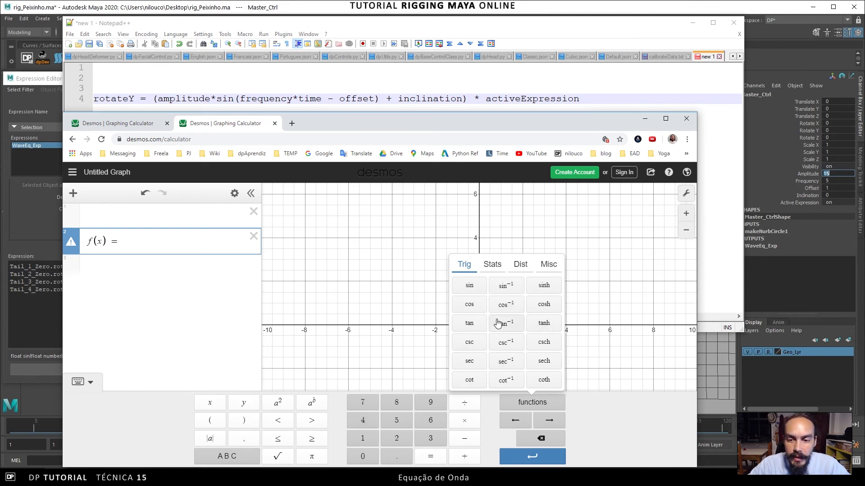
pyautogui.click(478, 290)
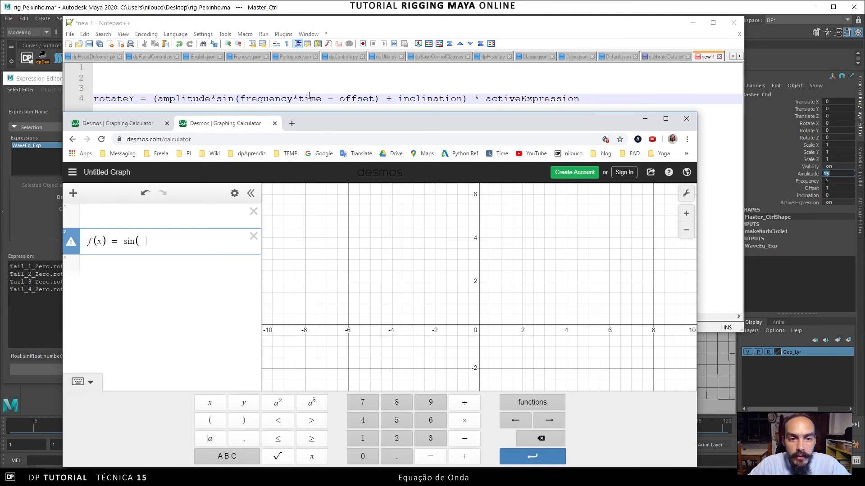
pyautogui.write('x')
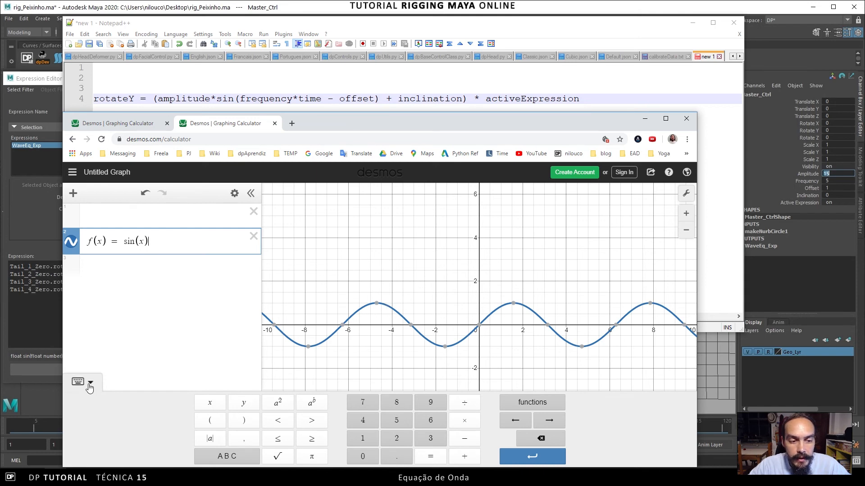
pyautogui.click(88, 383)
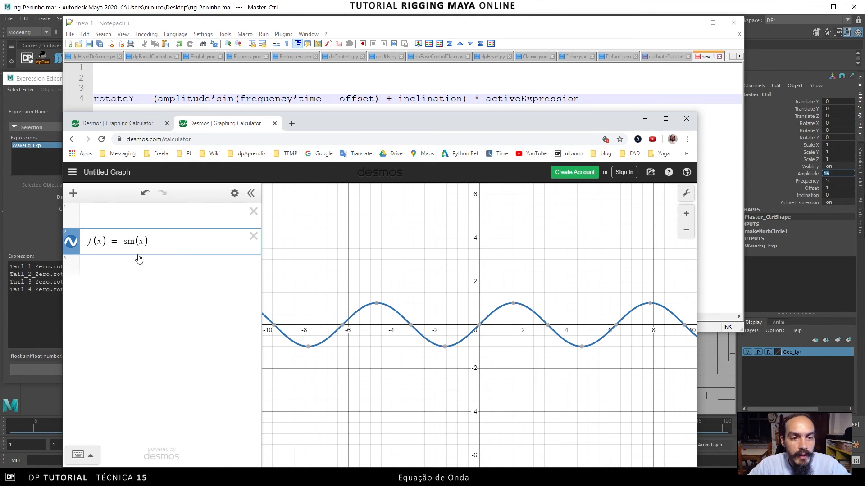
# Try amplitude factors 2, 3, 4 and 10 in front of the sine, ending with f(x) = 2 sin(x).
pyautogui.write('2')
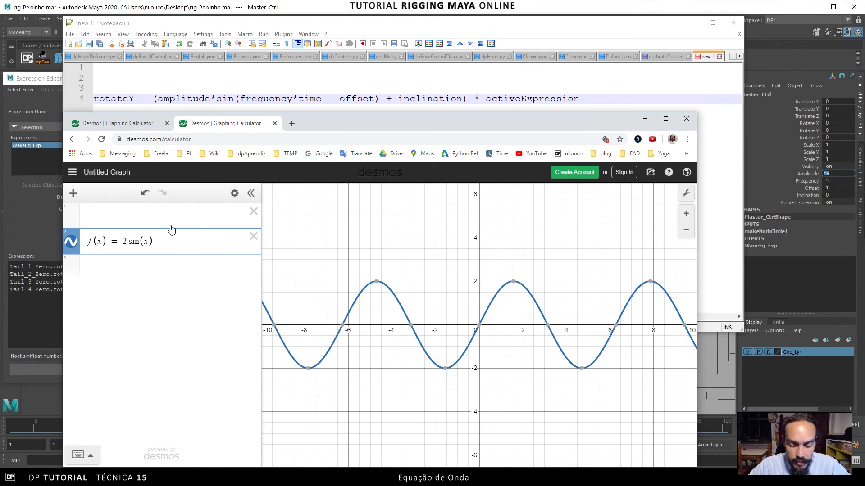
pyautogui.press('BackSpace')
pyautogui.write('3')
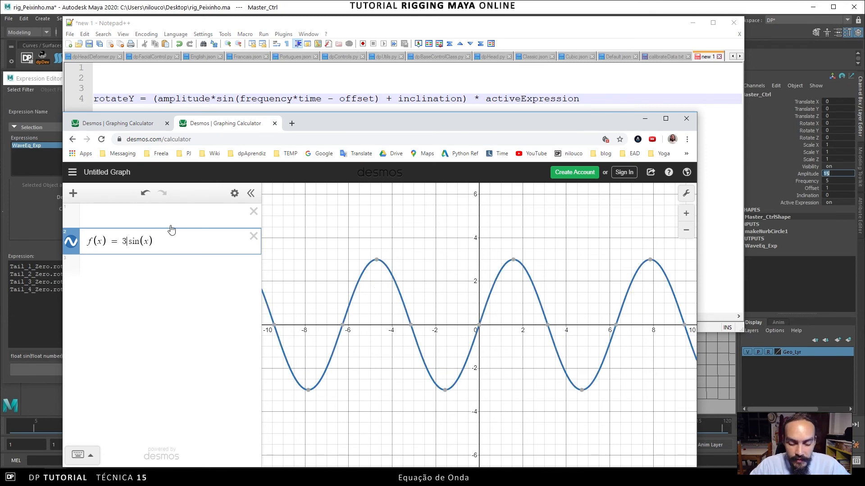
pyautogui.press('BackSpace')
pyautogui.write('4')
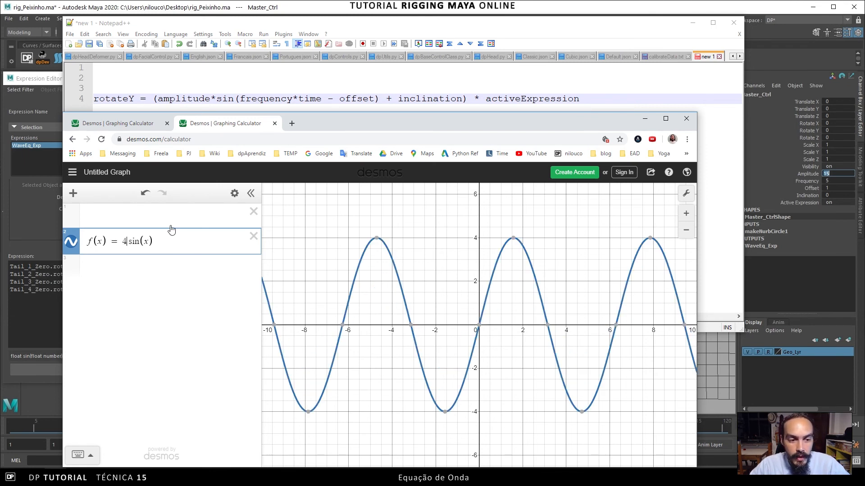
pyautogui.press('BackSpace')
pyautogui.write('10')
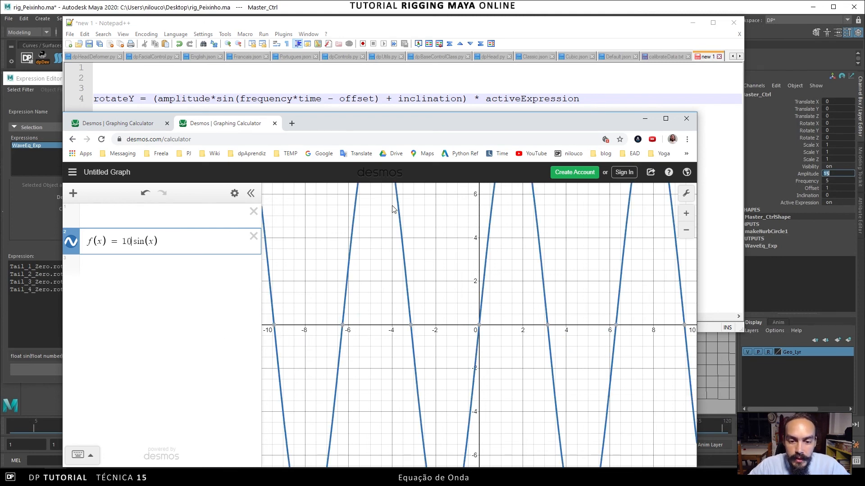
pyautogui.press('BackSpace')
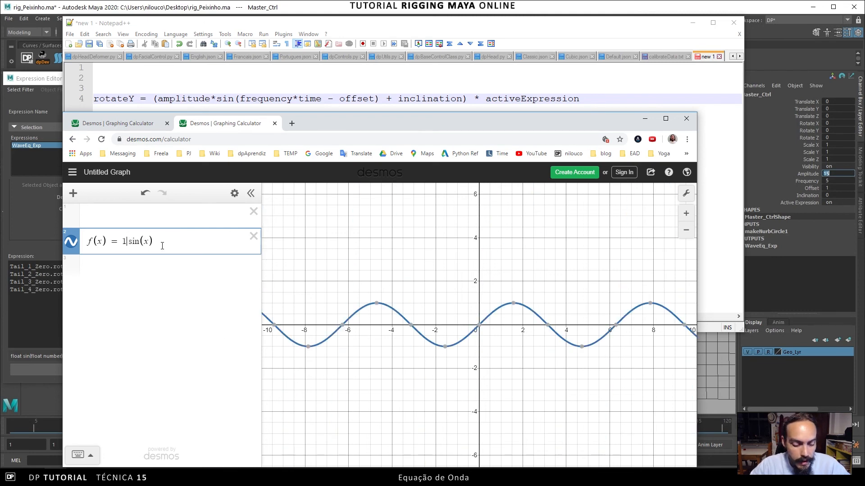
pyautogui.press('BackSpace')
pyautogui.write('2')
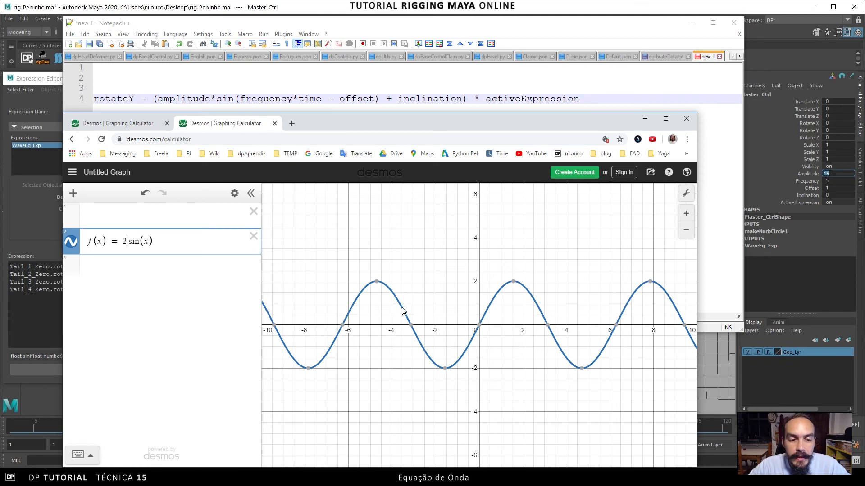
# Add a frequency factor of 2 before x inside the sine, making the function f(x) = 2 sin(2x).
pyautogui.click(144, 242)
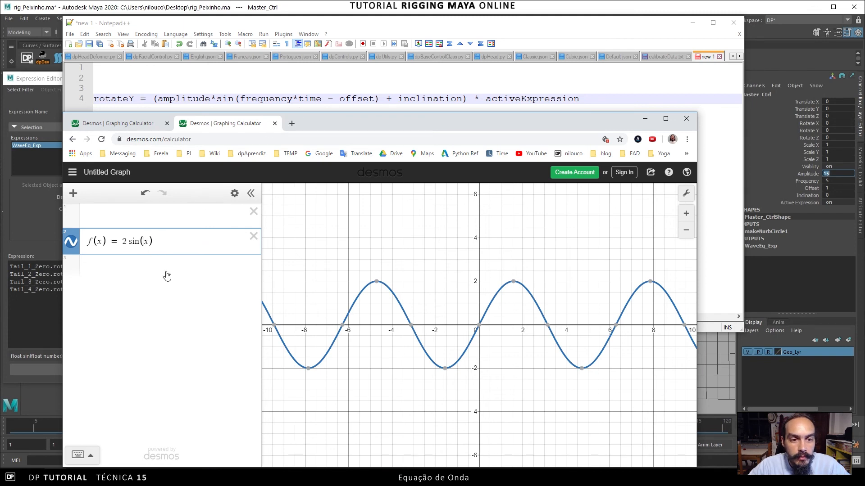
pyautogui.write('2')
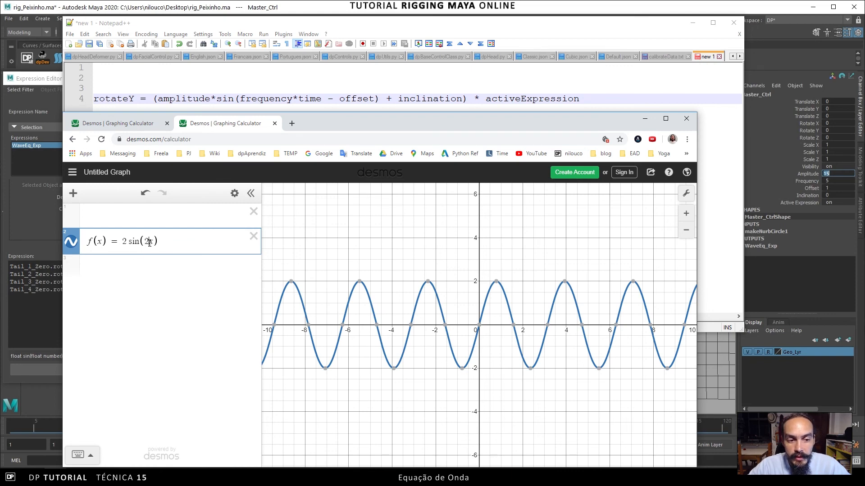
# Try frequency factors 3 and 10 before x inside the sine, returning to 3.
pyautogui.press('BackSpace')
pyautogui.write('3')
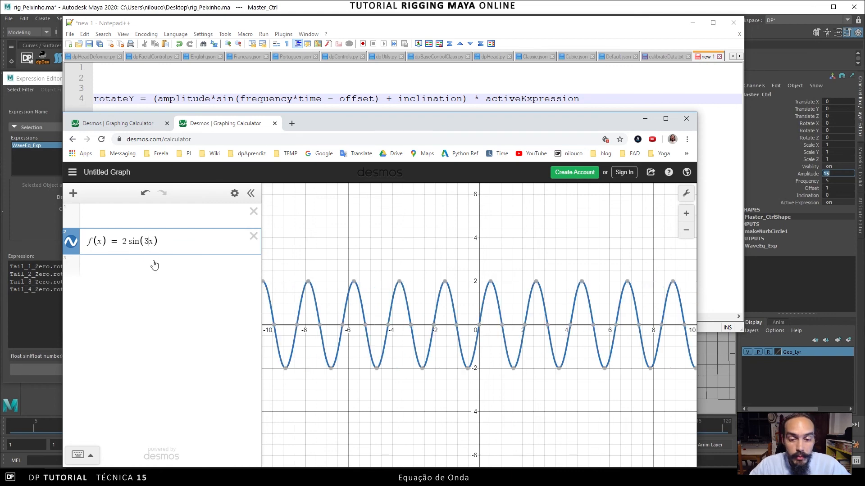
pyautogui.press('BackSpace')
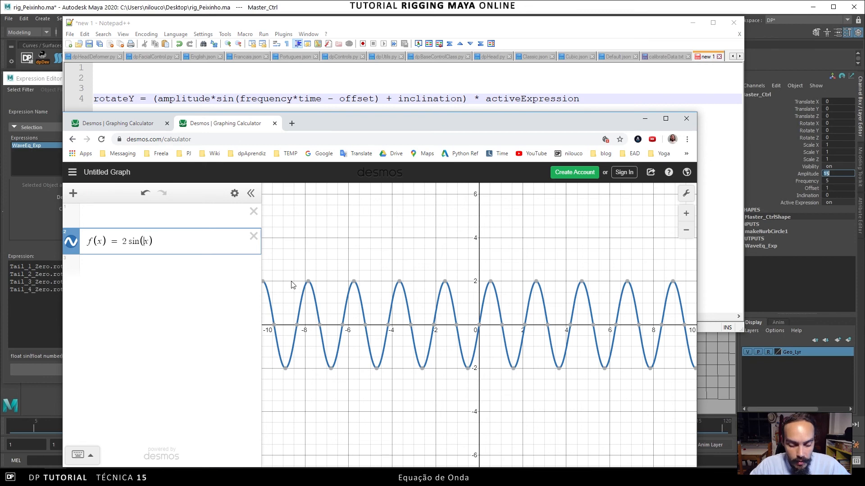
pyautogui.write('10')
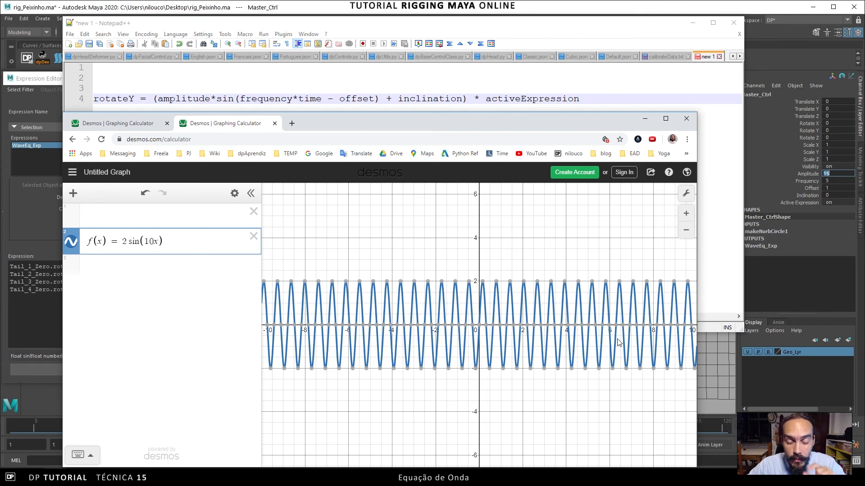
pyautogui.press('BackSpace')
pyautogui.press('BackSpace')
pyautogui.write('3')
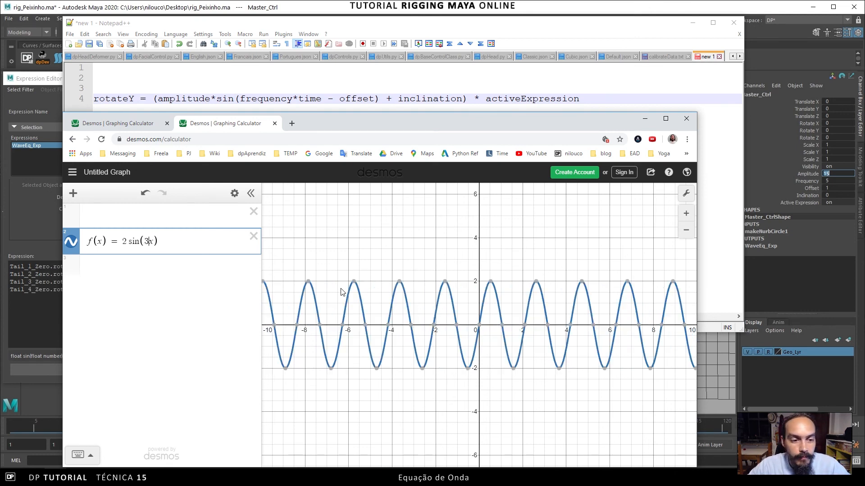
# Try lower frequency factors 2 and 0 inside the sine, ending with f(x) = 2 sin(0.3x).
pyautogui.press('BackSpace')
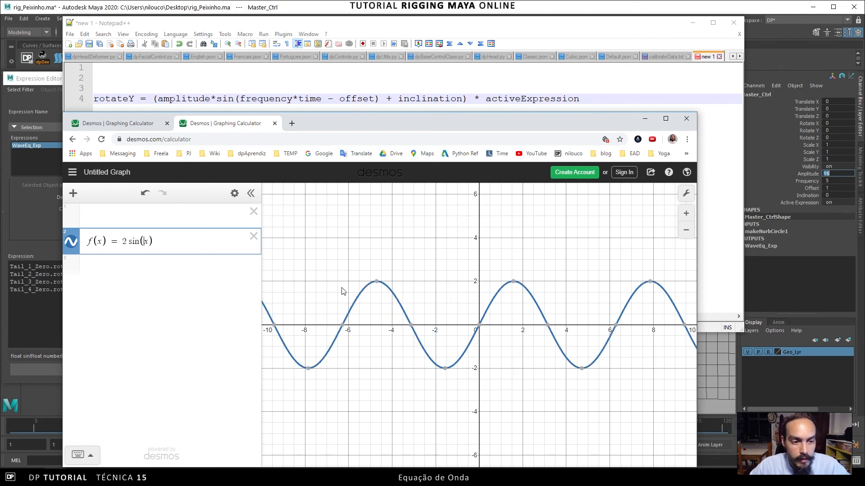
pyautogui.write('2')
pyautogui.press('BackSpace')
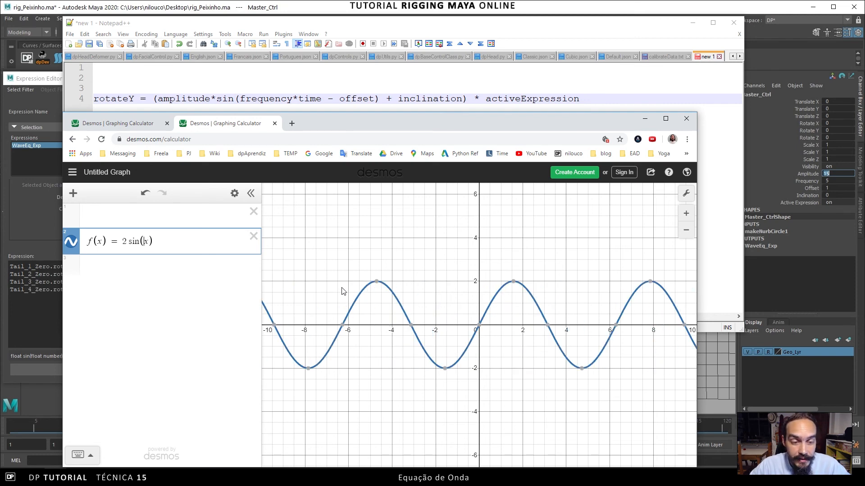
pyautogui.write('0')
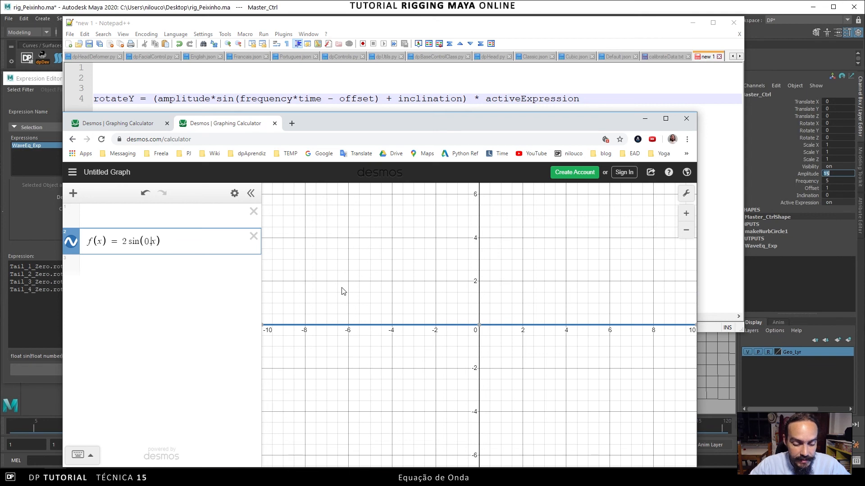
pyautogui.write('.3')
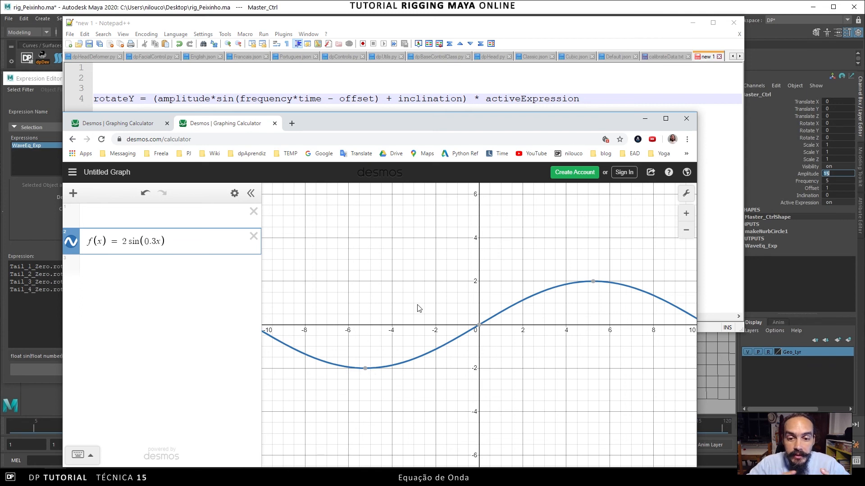
# Replace the frequency factor with 2 and then 3, making the function f(x) = 2 sin(3x).
pyautogui.press('BackSpace')
pyautogui.press('BackSpace')
pyautogui.press('BackSpace')
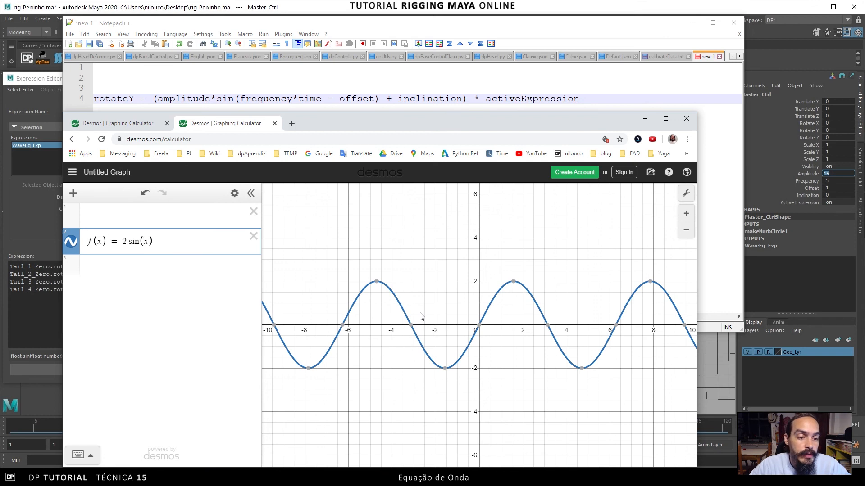
pyautogui.write('2')
pyautogui.press('BackSpace')
pyautogui.write('3')
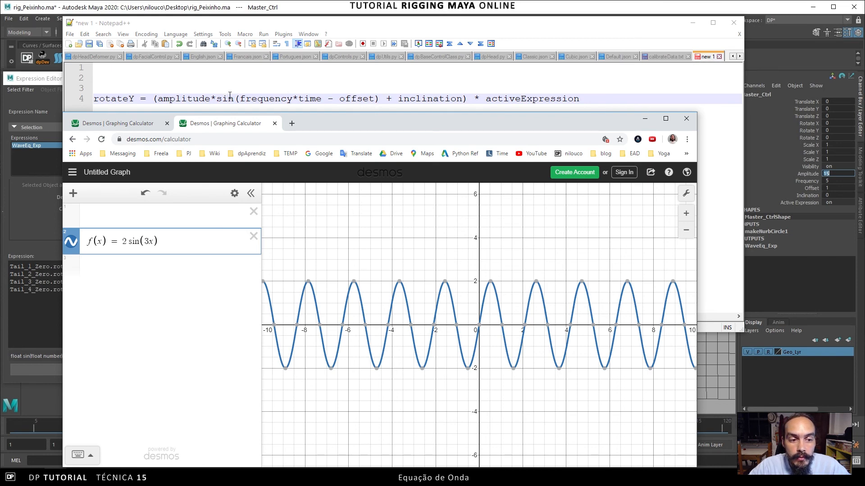
# Copy f(x) = 2 sin(3x), move the empty expression line below it and paste the copy there.
pyautogui.moveTo(170, 238); pyautogui.dragTo(87, 239)
pyautogui.hotkey('ctrl', 'c')
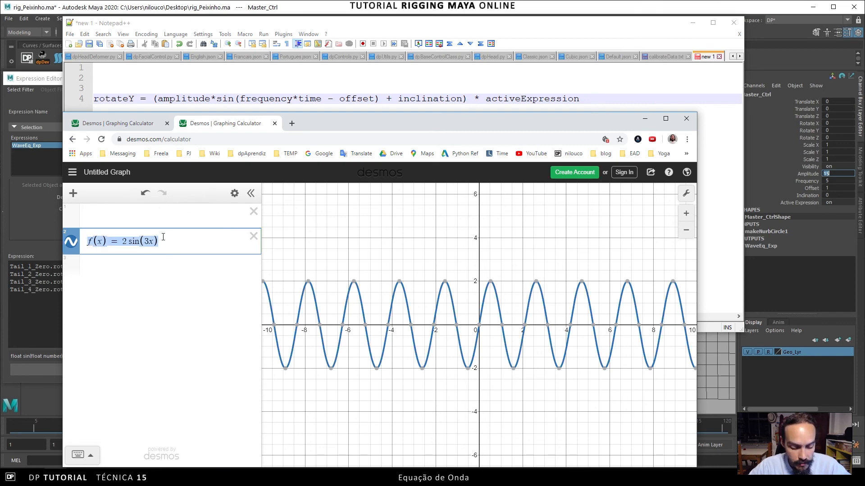
pyautogui.click(105, 217)
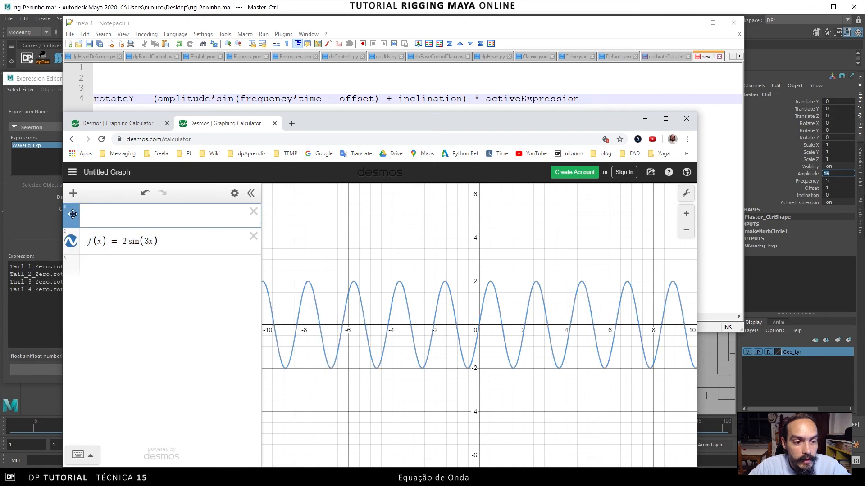
pyautogui.moveTo(73, 214); pyautogui.dragTo(85, 256)
pyautogui.hotkey('ctrl', 'v')
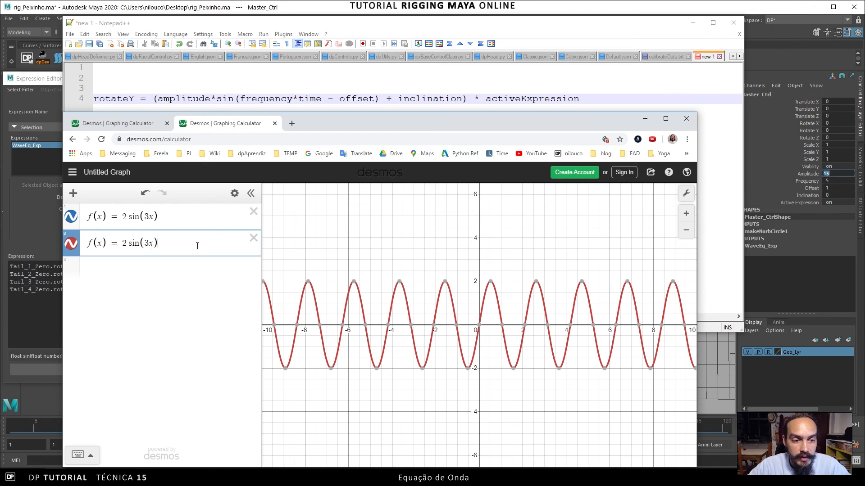
# Add an offset after 3x in the second function's sine, trying + 3 and ending with + 1.
pyautogui.press('Left')
pyautogui.write('+ ')
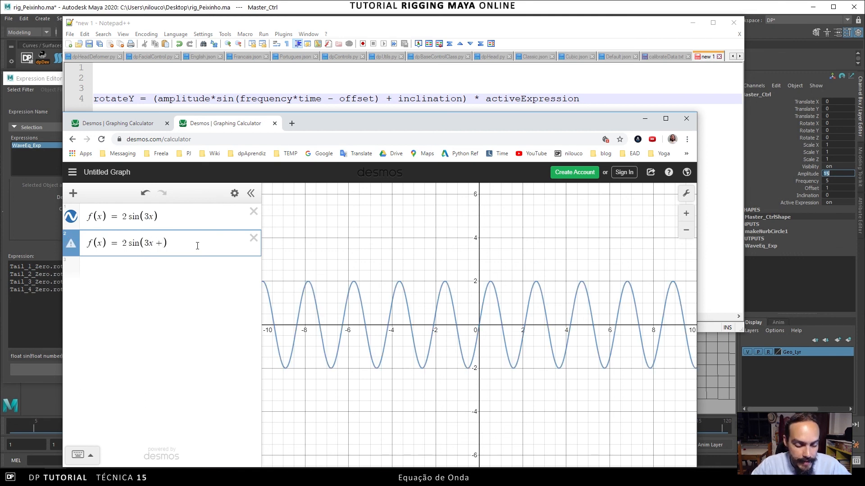
pyautogui.write('3')
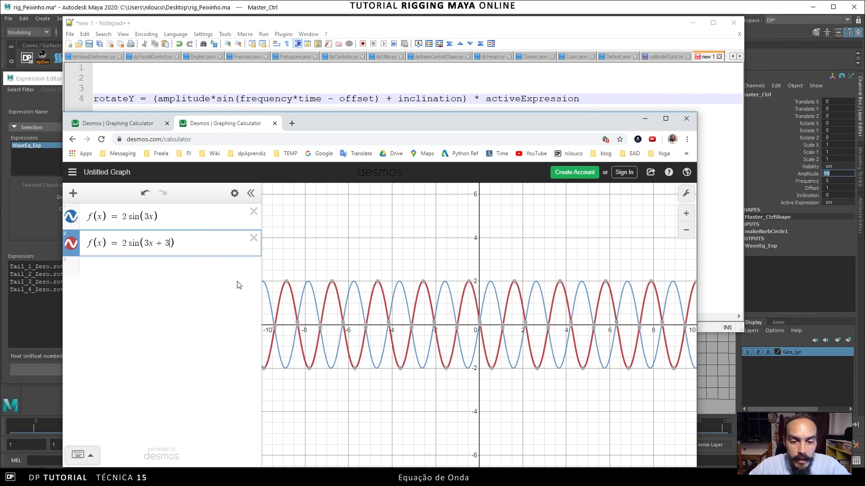
pyautogui.press('BackSpace')
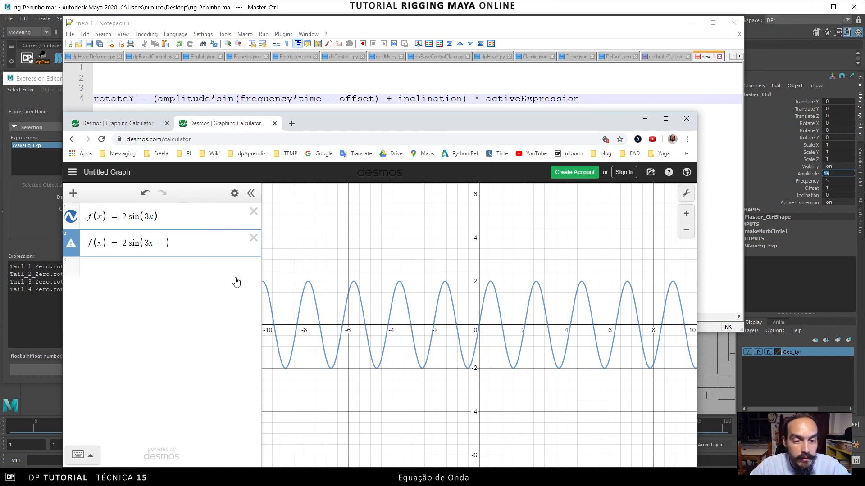
pyautogui.write('1')
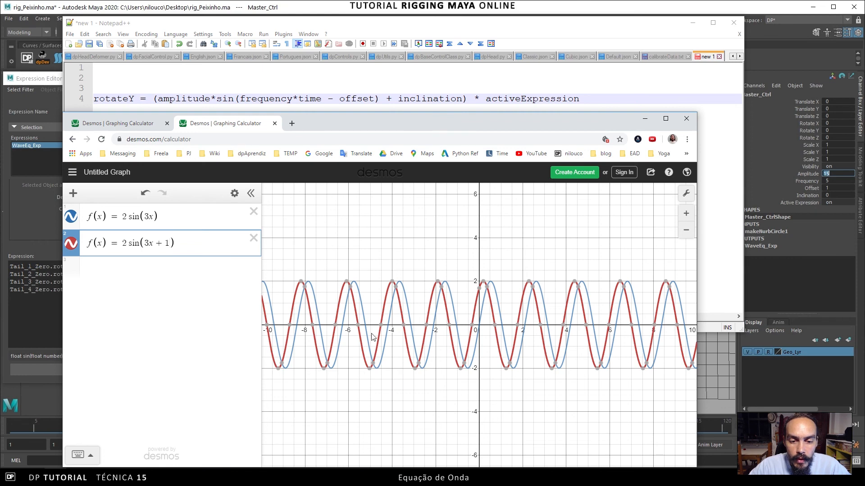
# Set the second function's offset to + 2 and then change its sign, making it f(x) = 2 sin(3x - 2).
pyautogui.moveTo(419, 368)
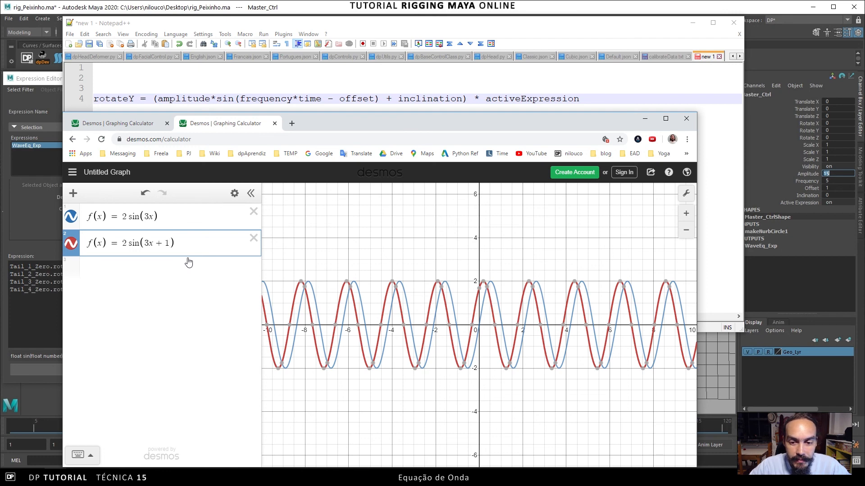
pyautogui.click(686, 215)
pyautogui.moveTo(504, 326); pyautogui.dragTo(440, 320)
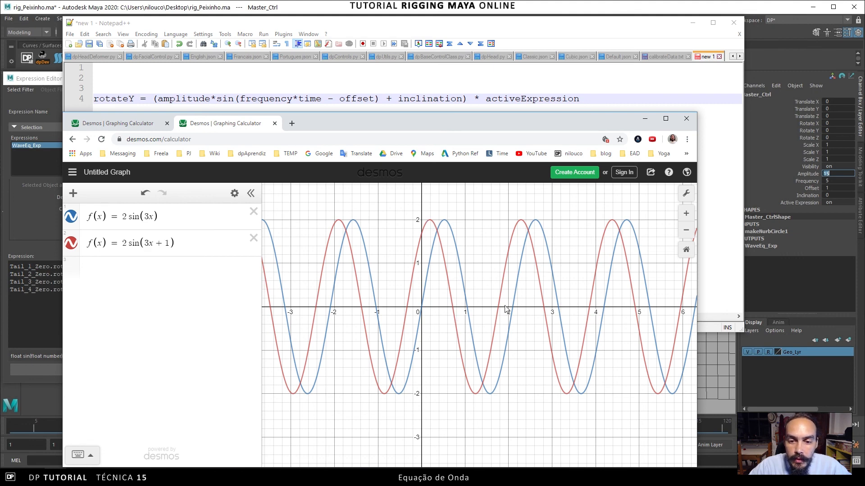
pyautogui.click(173, 245)
pyautogui.press('BackSpace')
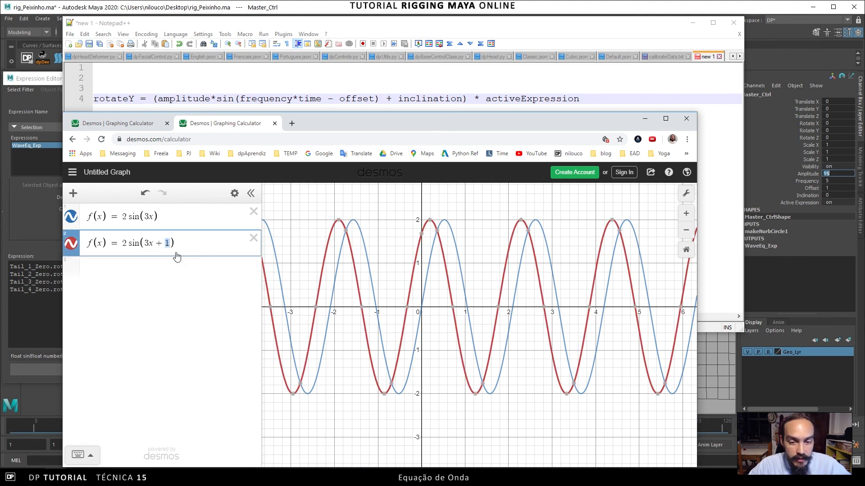
pyautogui.write('2')
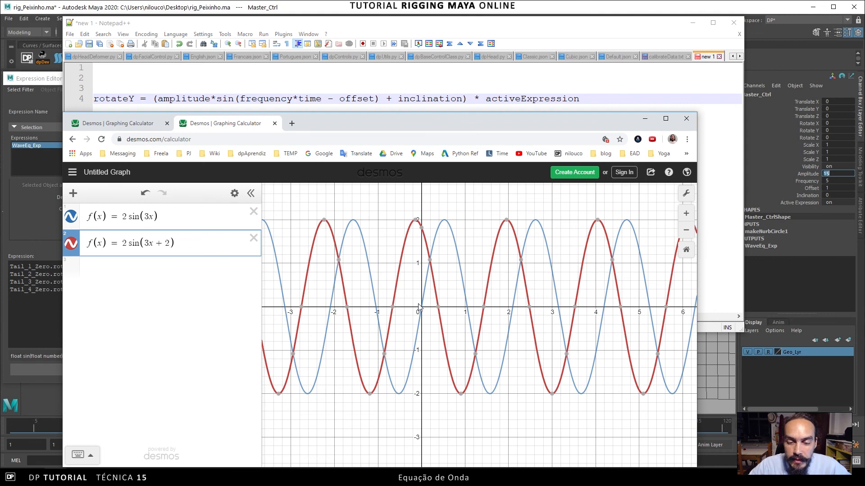
pyautogui.moveTo(485, 310)
pyautogui.moveTo(163, 243); pyautogui.dragTo(156, 243)
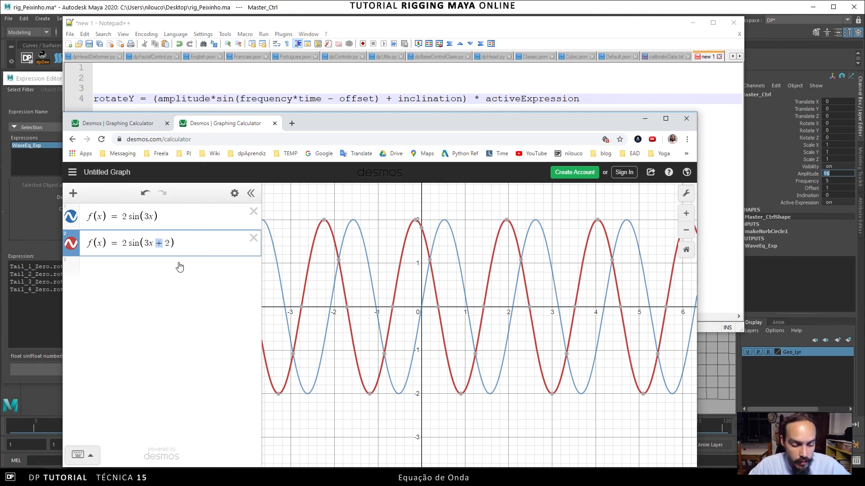
pyautogui.write('-')
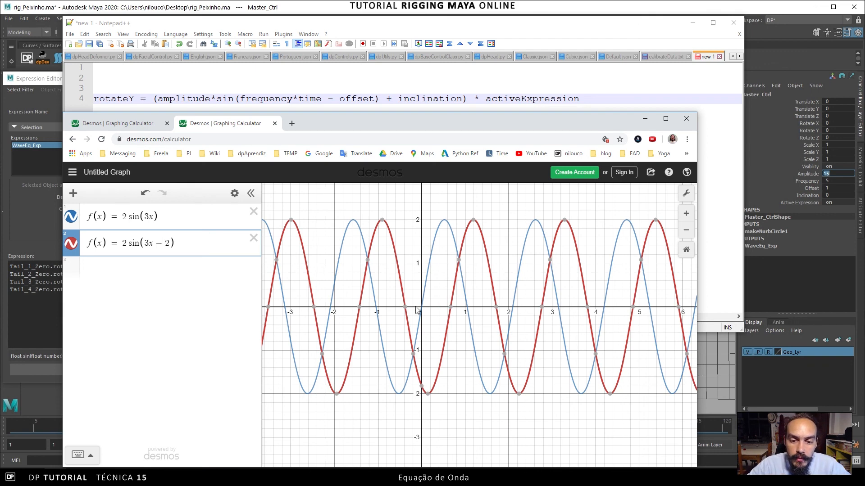
# Add an inclination term after the second function's sine, trying +1 and -3 and ending with -1.
pyautogui.moveTo(452, 308)
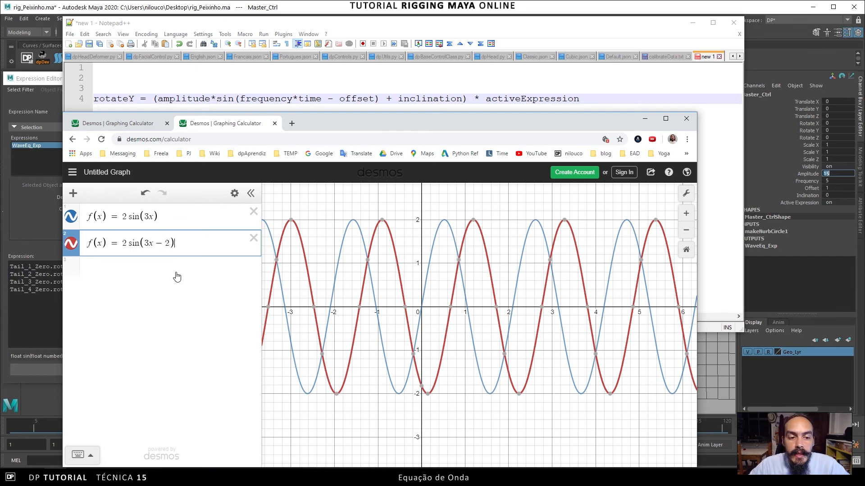
pyautogui.write('+')
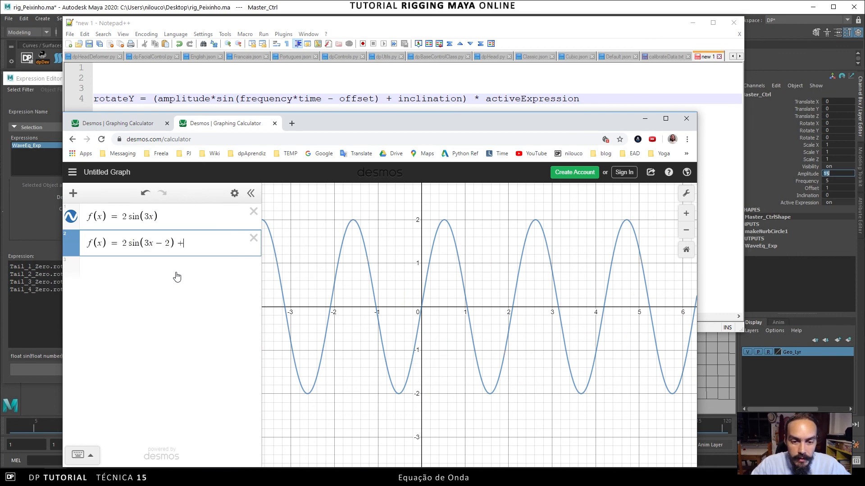
pyautogui.write('1')
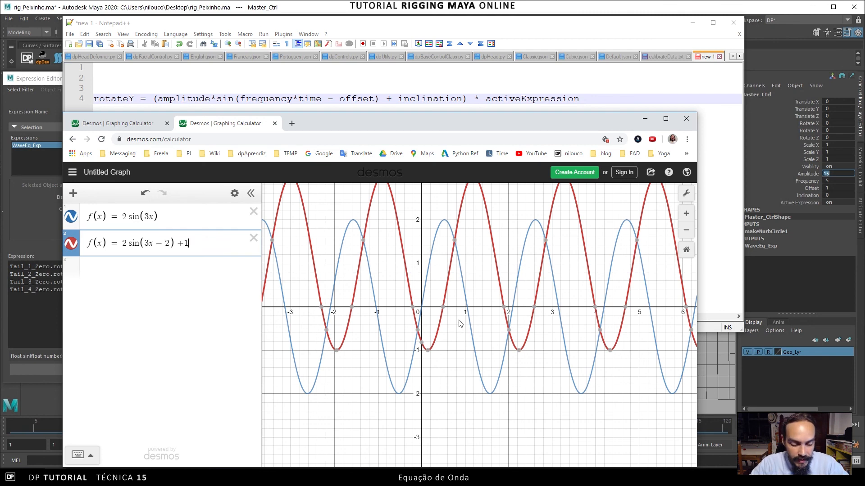
pyautogui.press('BackSpace')
pyautogui.press('BackSpace')
pyautogui.write('-3')
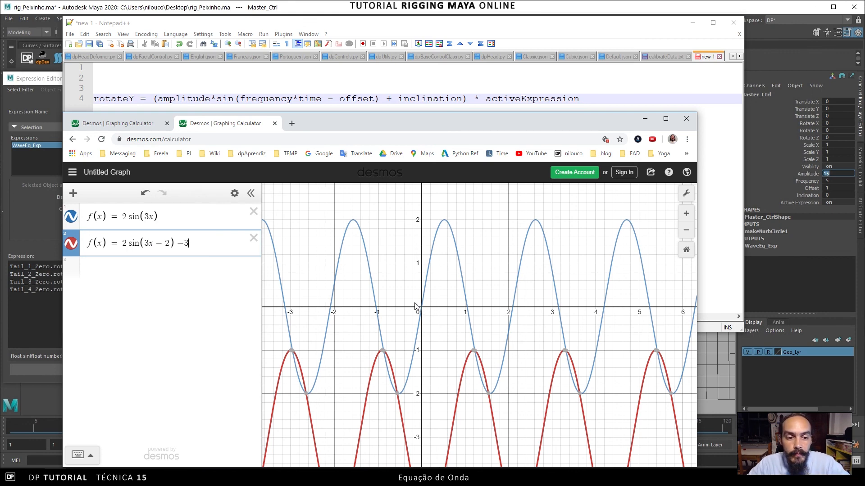
pyautogui.press('BackSpace')
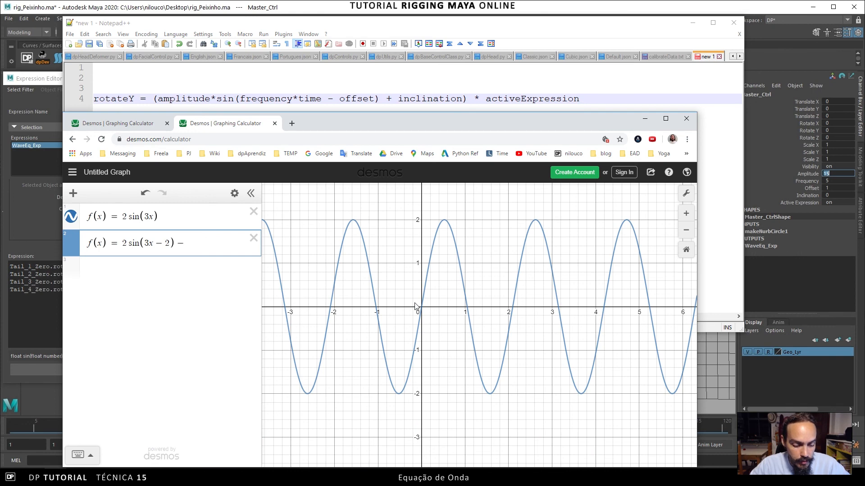
pyautogui.write('1')
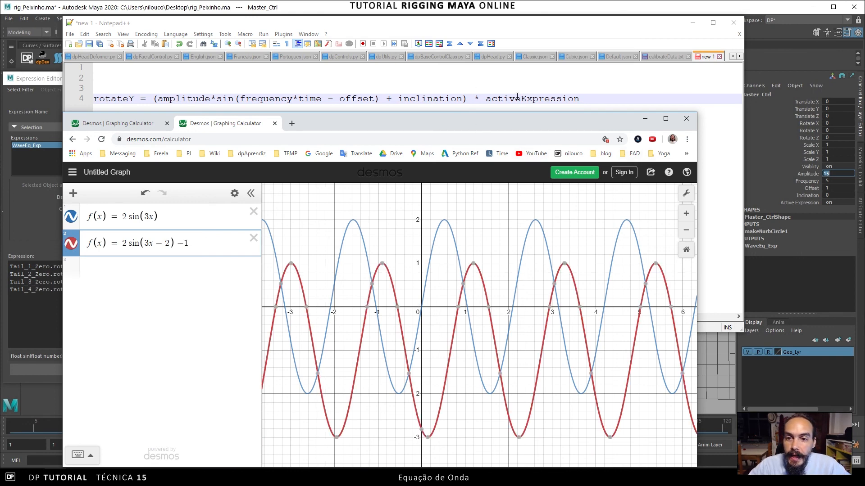
# Enclose the second function's right-hand side in parentheses and multiply it by 0, then by 1.
pyautogui.write(') = ')
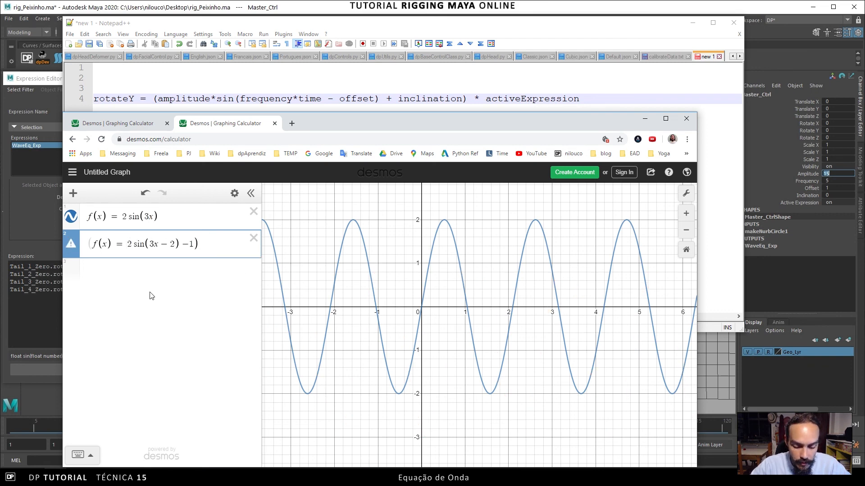
pyautogui.write('(')
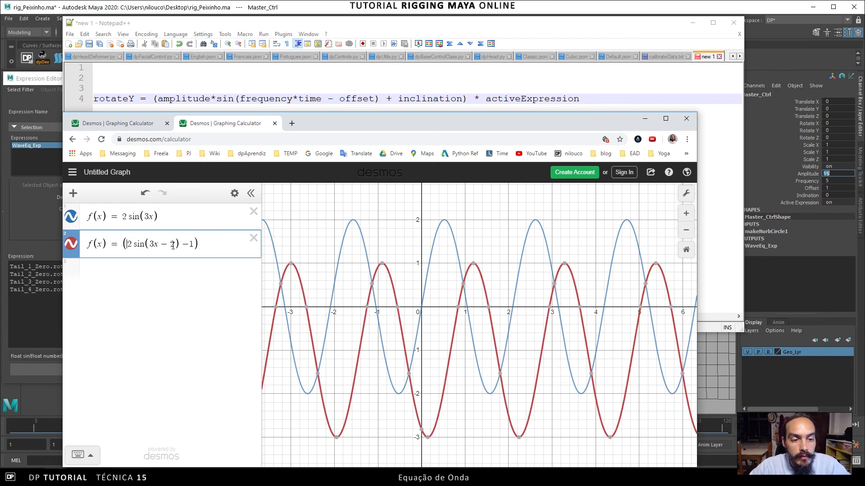
pyautogui.click(210, 244)
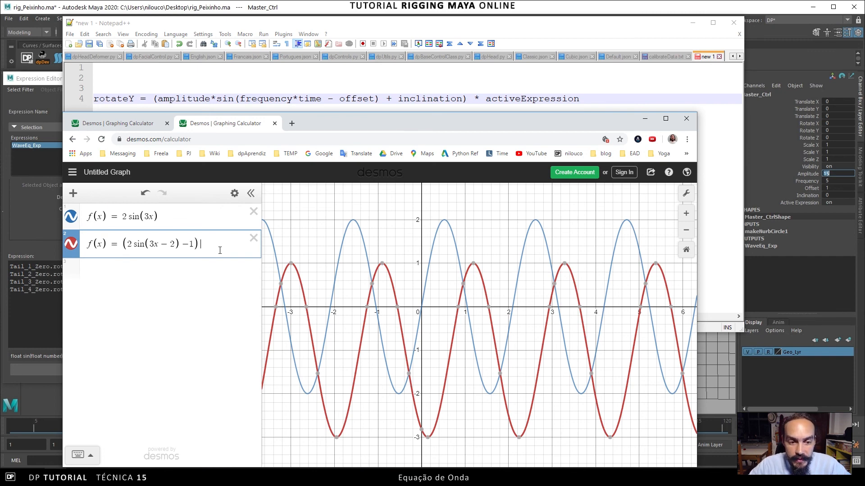
pyautogui.write('0')
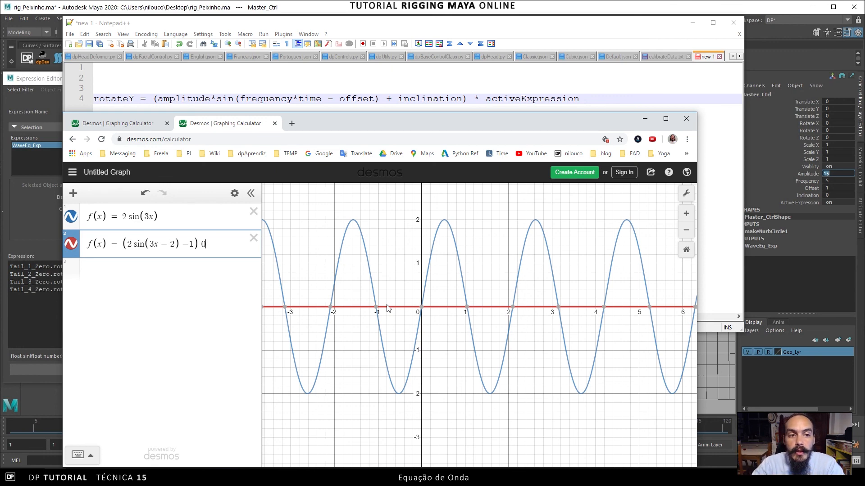
pyautogui.press('BackSpace')
pyautogui.write('1')
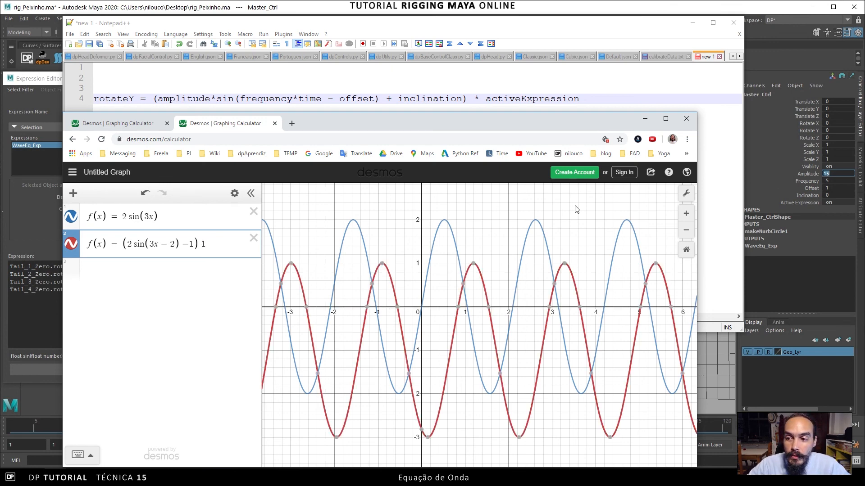